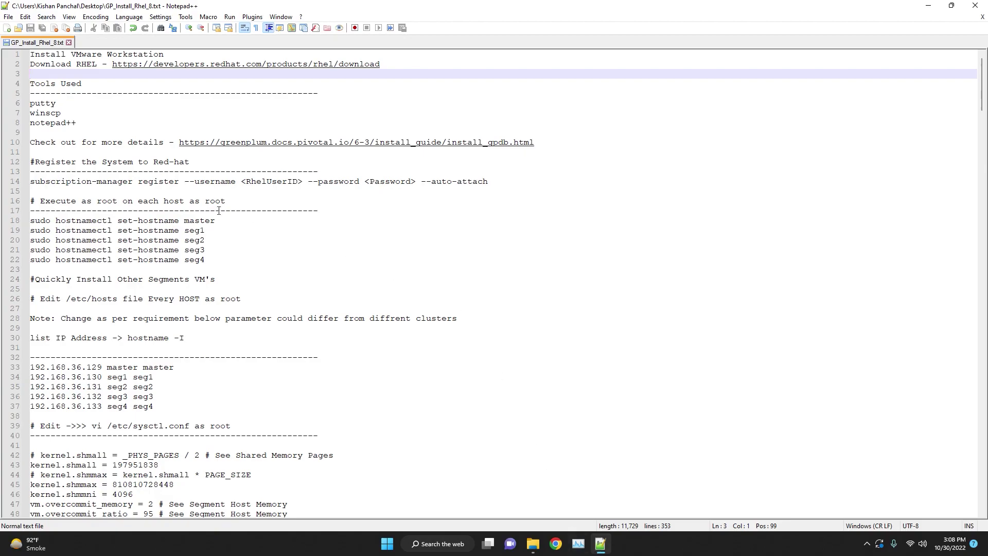
# Review the header and Tools Used list in the install notes, leaving the text unchanged.
pyautogui.click(31, 62)
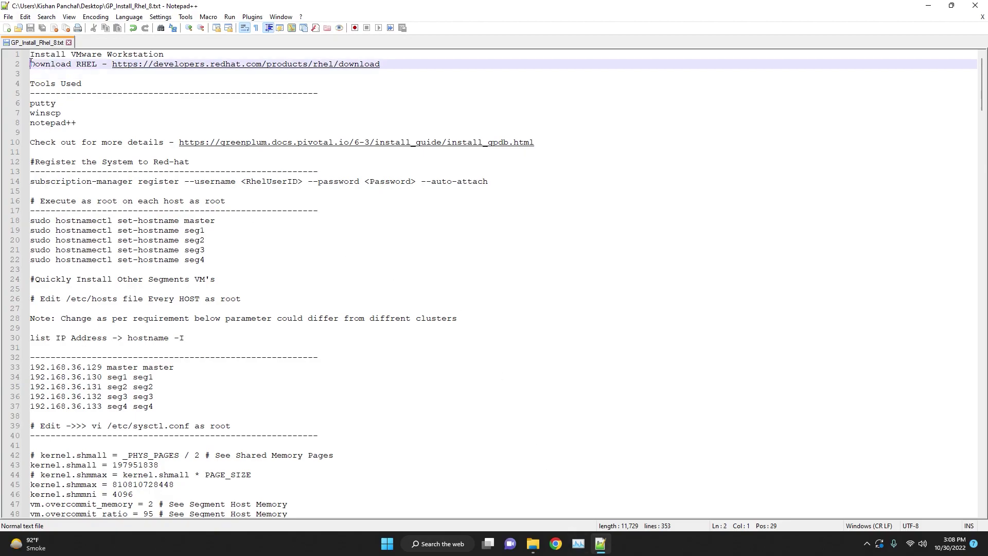
pyautogui.press('Return')
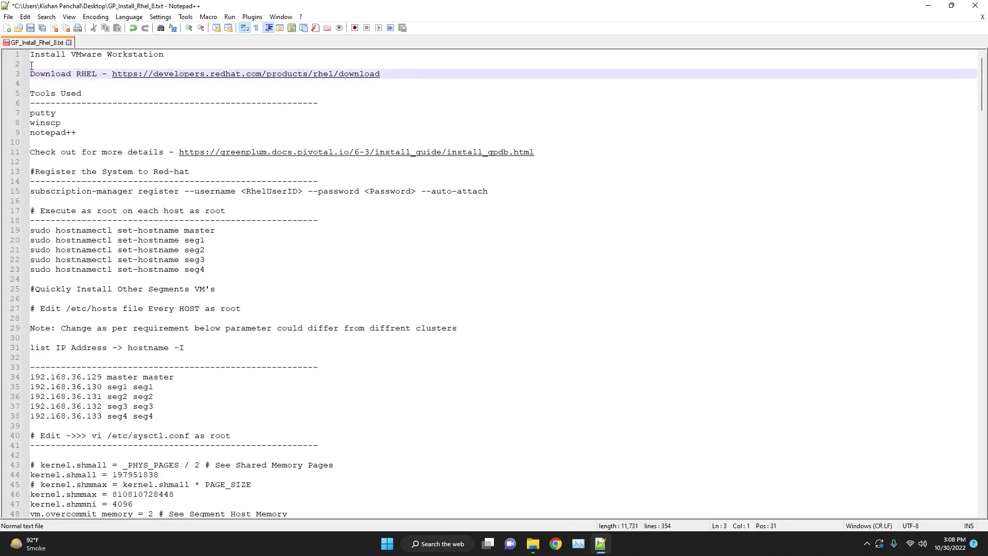
pyautogui.press('BackSpace')
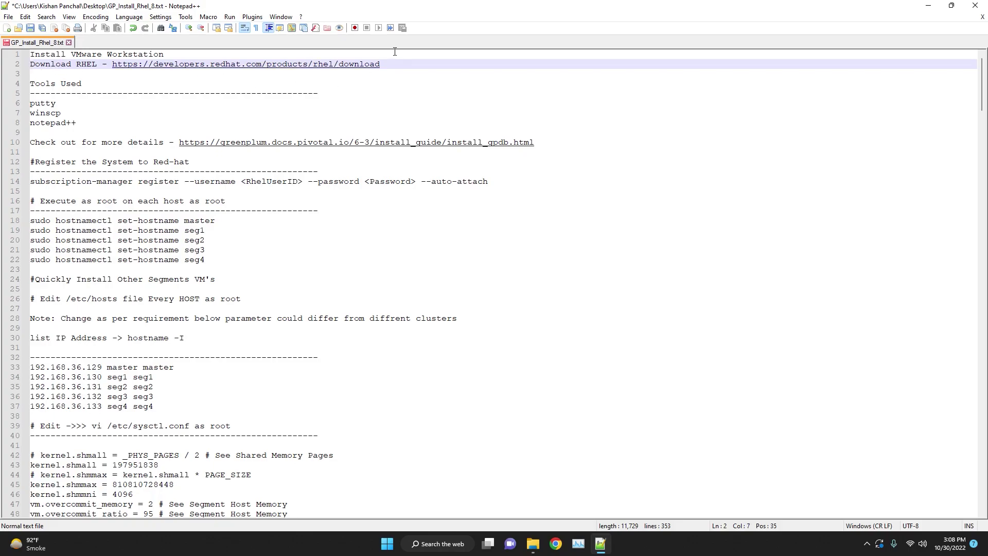
pyautogui.click(116, 93)
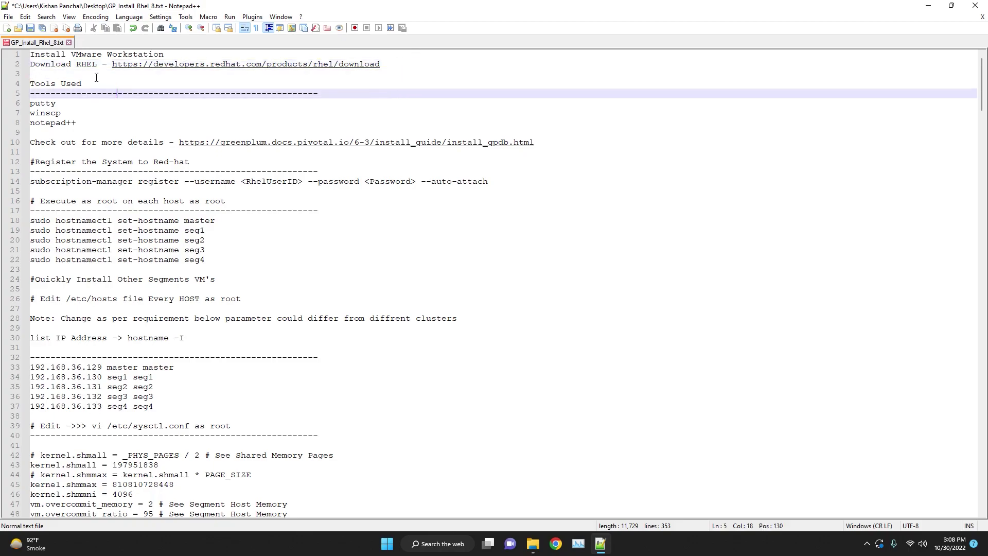
pyautogui.moveTo(165, 54); pyautogui.dragTo(102, 54)
pyautogui.moveTo(381, 64); pyautogui.dragTo(211, 63)
pyautogui.moveTo(78, 106); pyautogui.dragTo(3, 110)
pyautogui.click(90, 123)
pyautogui.moveTo(84, 124); pyautogui.dragTo(8, 97)
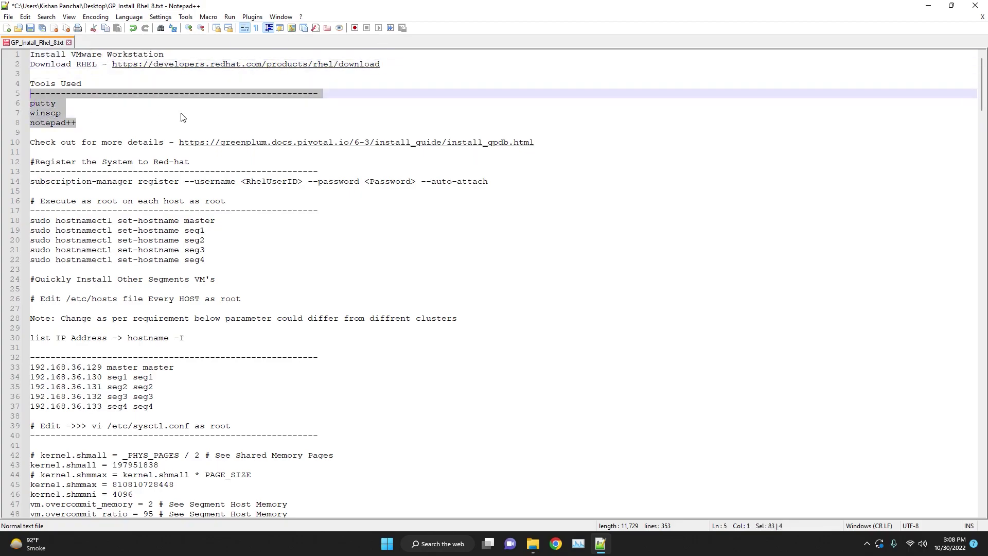
pyautogui.click(185, 113)
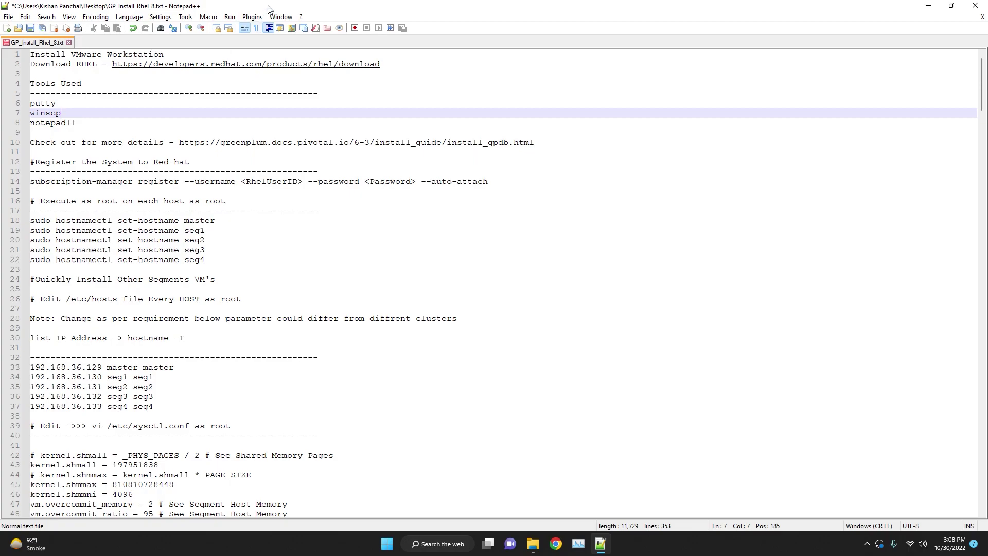
# Save GP_Install_Rhel_8.txt and dock the Notepad++ window on the right half of the screen.
pyautogui.hotkey('ctrl', 's')
pyautogui.moveTo(277, 9); pyautogui.dragTo(987, 82)
pyautogui.press('Down')
pyautogui.press('Down')
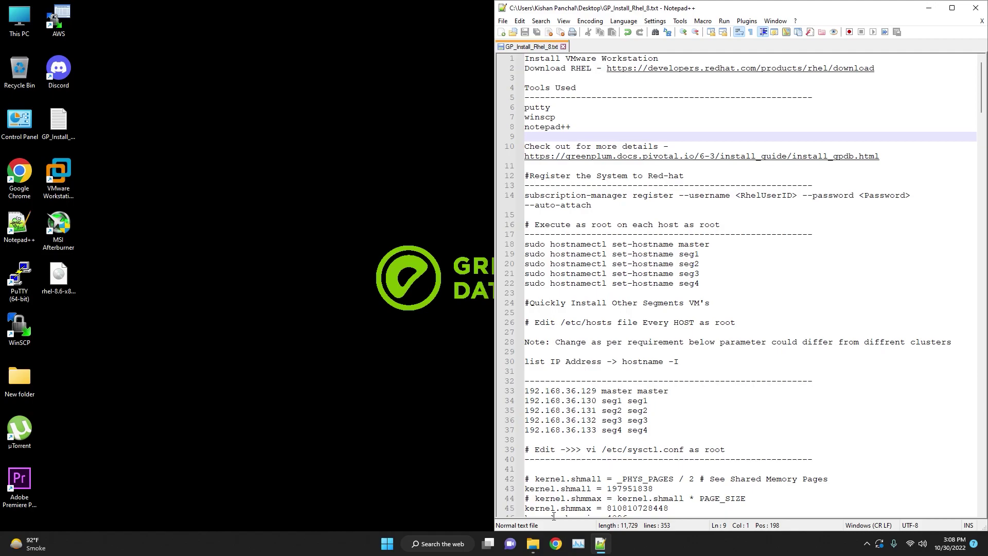
# Select and copy the Red Hat download URL on line 2, then switch to the browser.
pyautogui.click(906, 77)
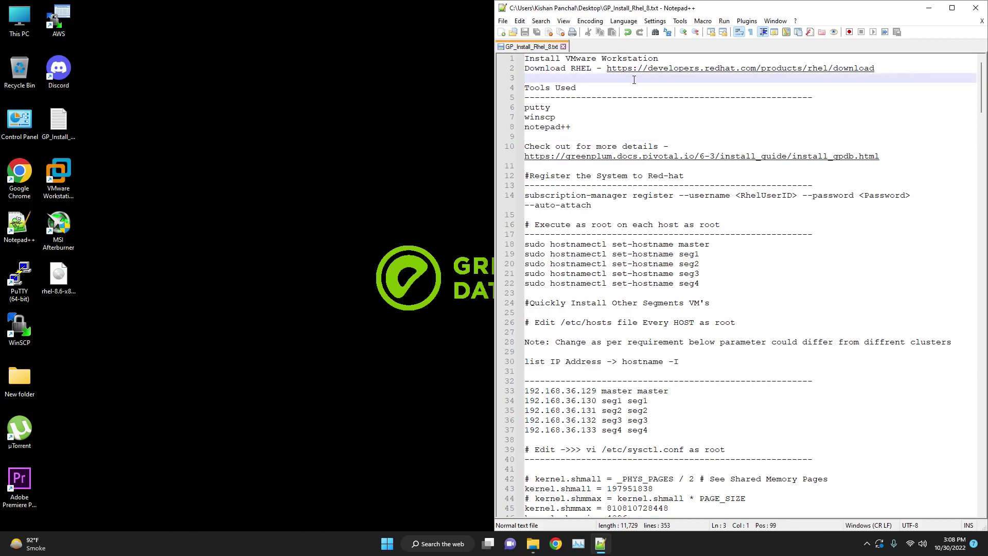
pyautogui.moveTo(604, 70); pyautogui.dragTo(752, 58)
pyautogui.keyDown('shift'); pyautogui.click(881, 69); pyautogui.keyUp('shift')
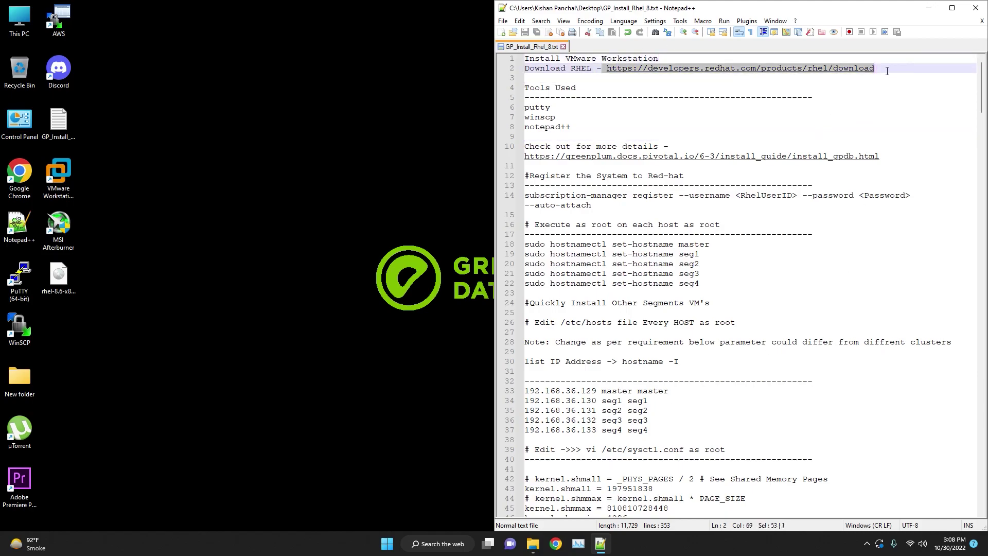
pyautogui.click(555, 545)
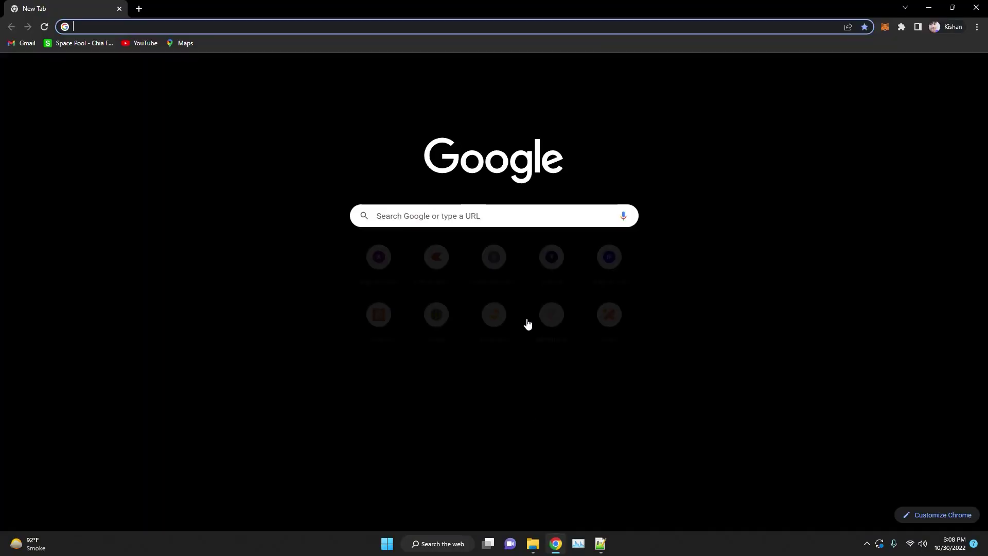
# Dock Chrome on the left half and load the pasted Red Hat download URL.
pyautogui.doubleClick(597, 4)
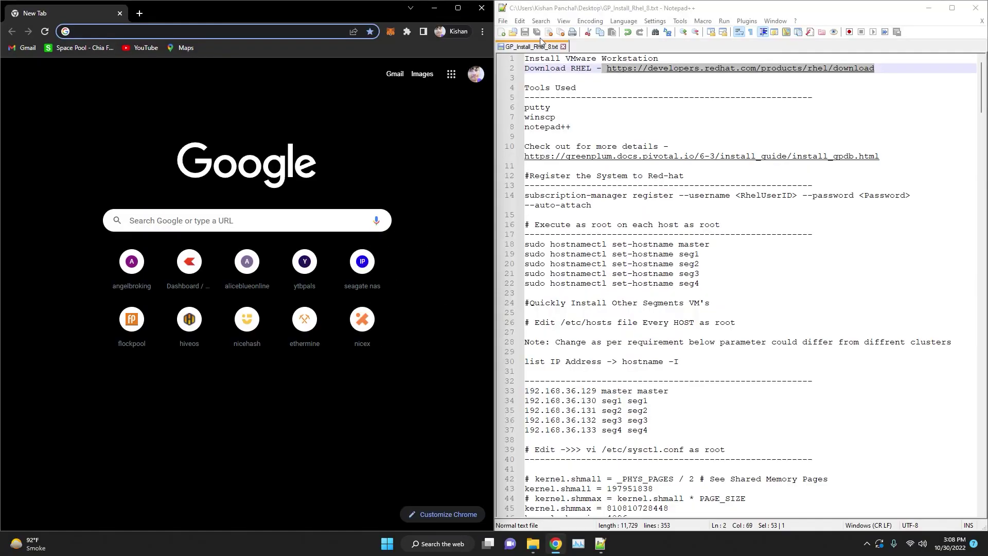
pyautogui.write('https://developers.redhat.com/products/rhel/download')
pyautogui.press('Return')
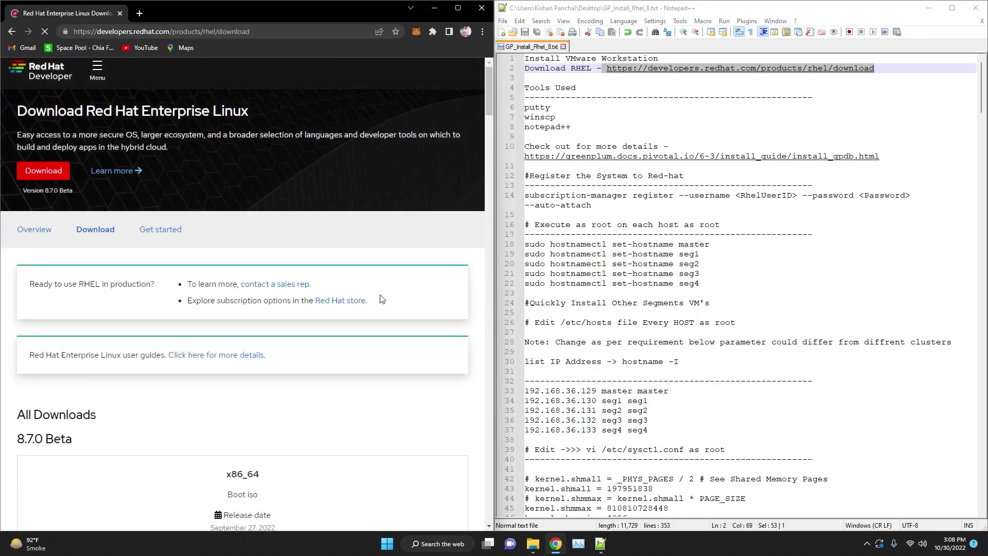
# Scroll down to the RHEL 8.6.0 x86_64 DVD iso (10.68 GB) download entry.
pyautogui.scroll(-8, 380, 236)
pyautogui.scroll(-15, 381, 294)
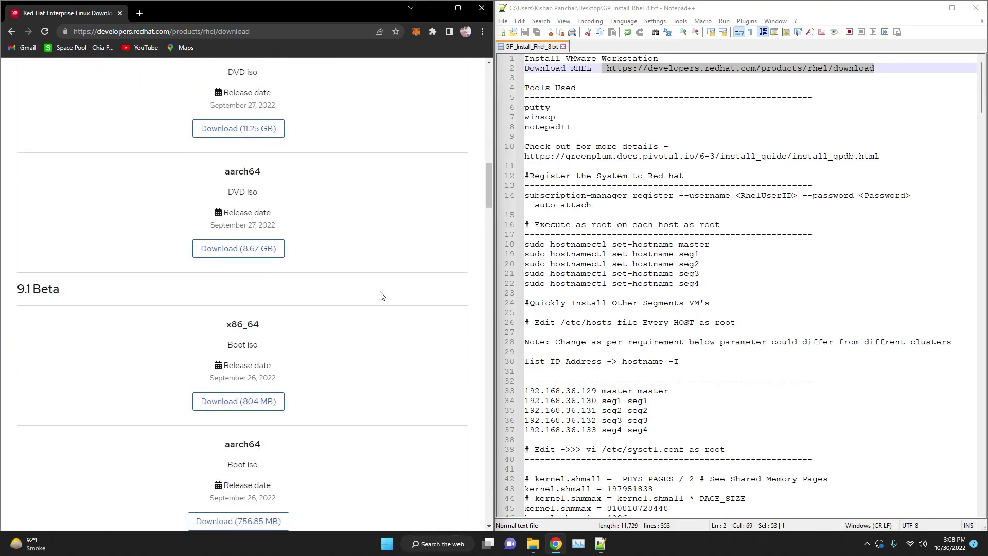
pyautogui.scroll(-5, 382, 291)
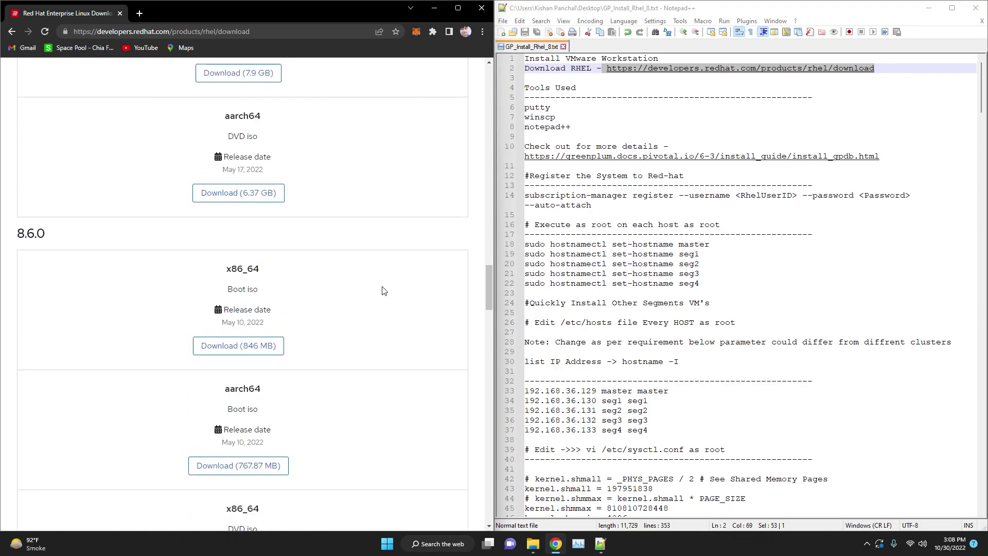
pyautogui.moveTo(278, 323); pyautogui.dragTo(185, 249)
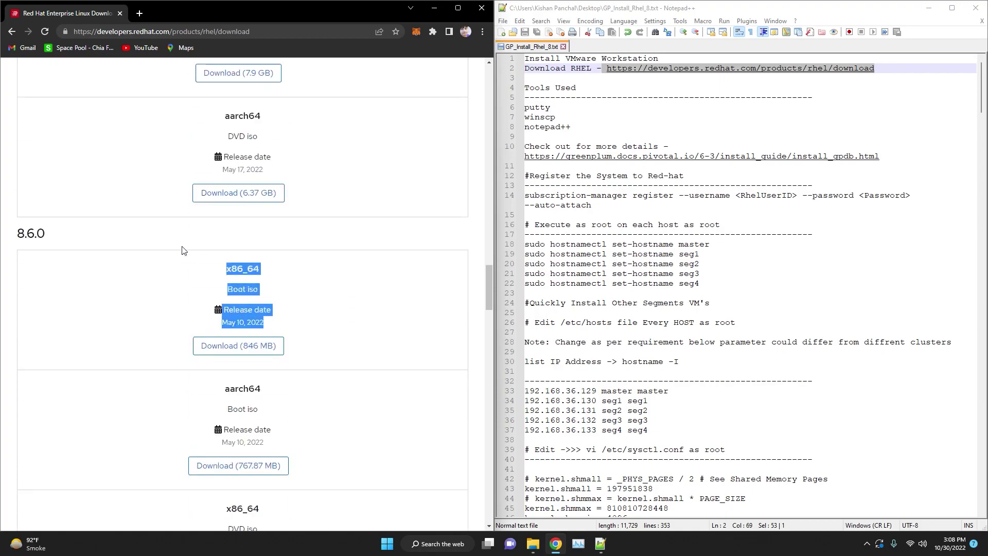
pyautogui.scroll(-6, 296, 288)
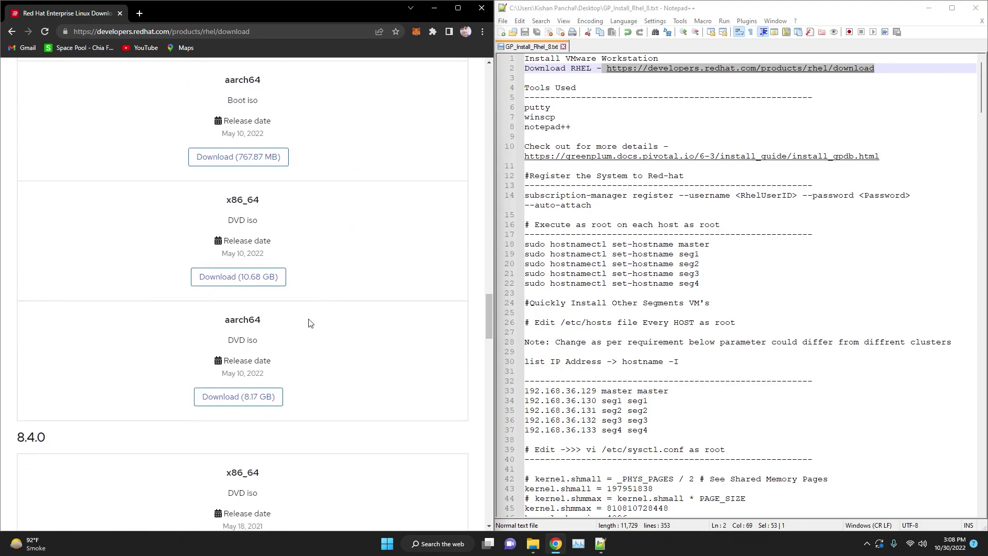
pyautogui.scroll(3, 309, 330)
pyautogui.moveTo(287, 420); pyautogui.dragTo(223, 351)
pyautogui.click(150, 453)
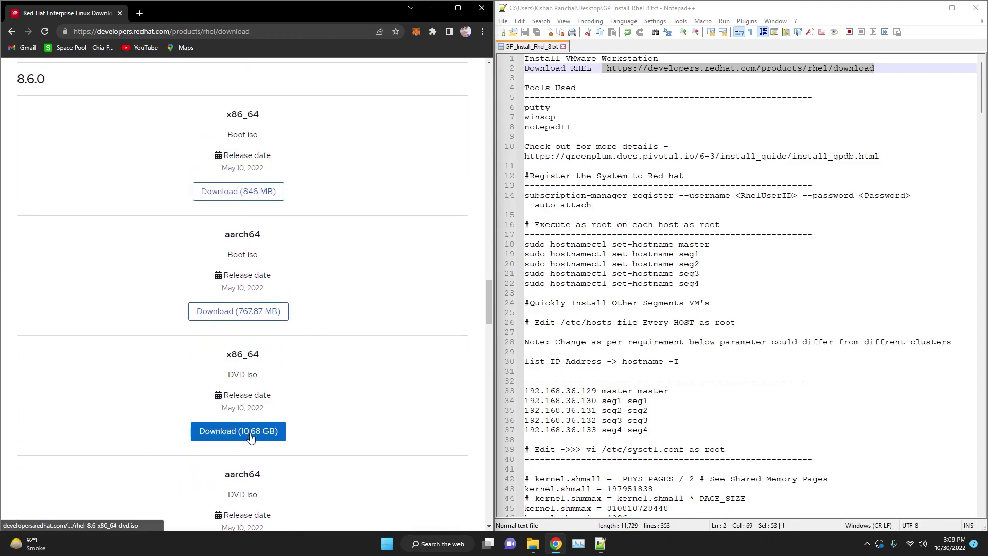
pyautogui.click(431, 14)
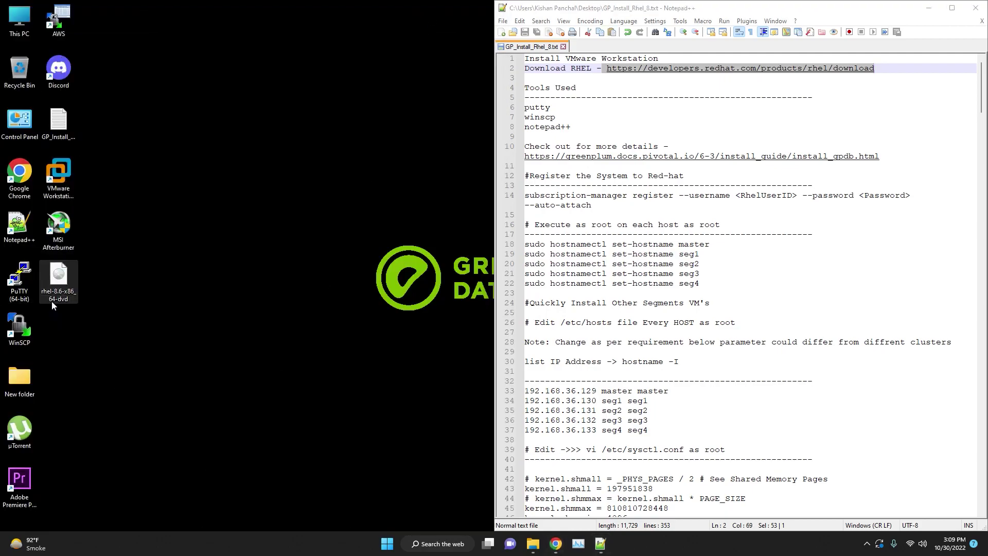
# Launch VMware Workstation Pro from its desktop shortcut.
pyautogui.click(75, 178)
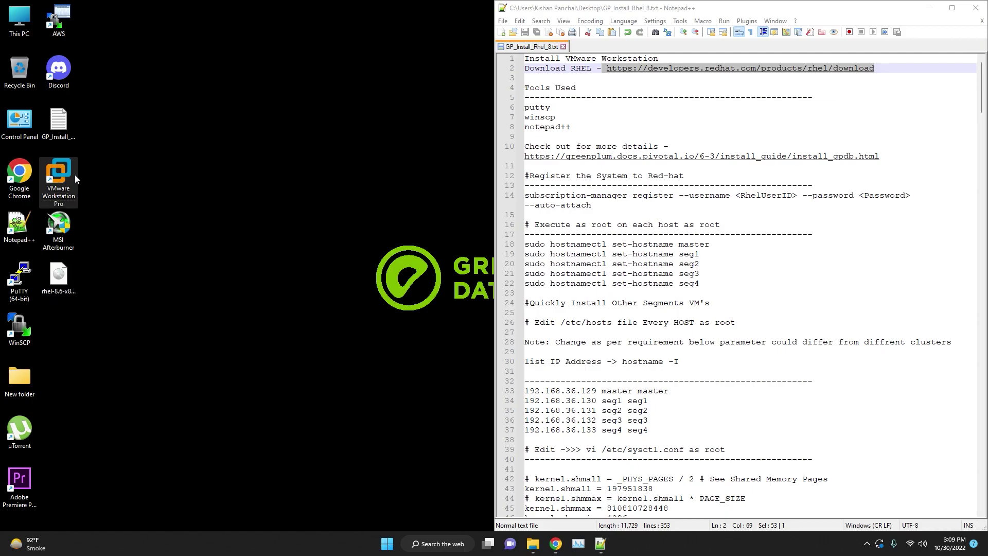
pyautogui.press('Return')
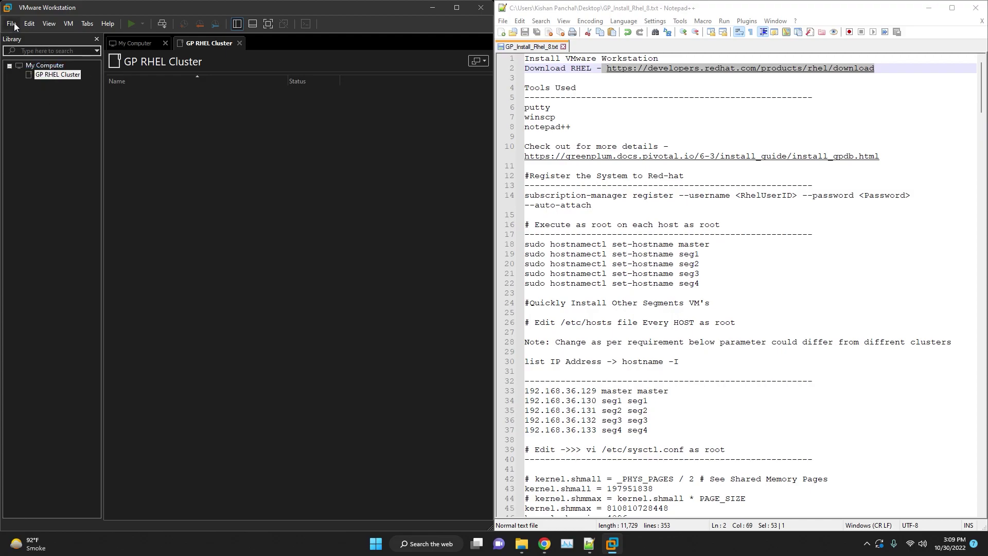
# Start a new virtual machine that installs from the rhel-8.6-x86_64-dvd ISO image.
pyautogui.click(15, 26)
pyautogui.click(36, 36)
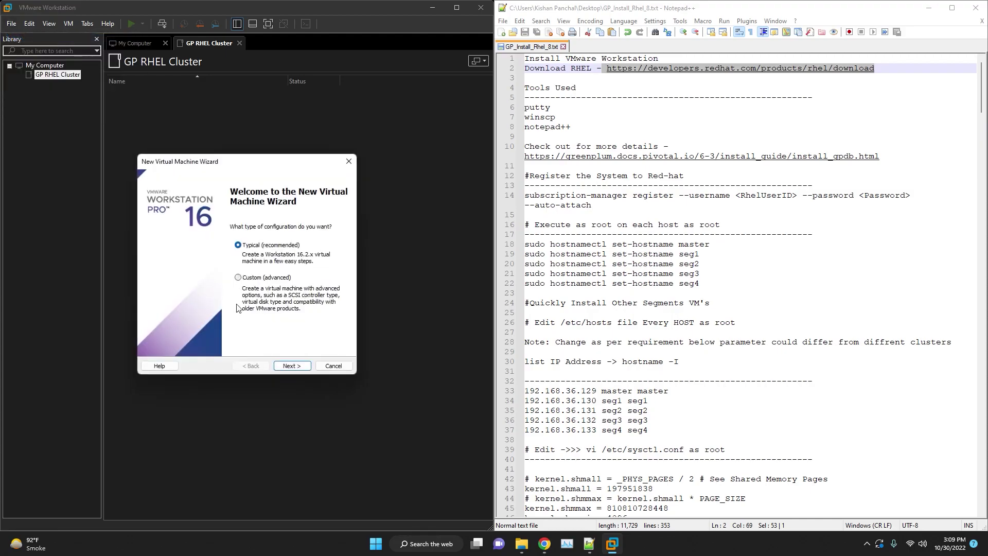
pyautogui.click(291, 366)
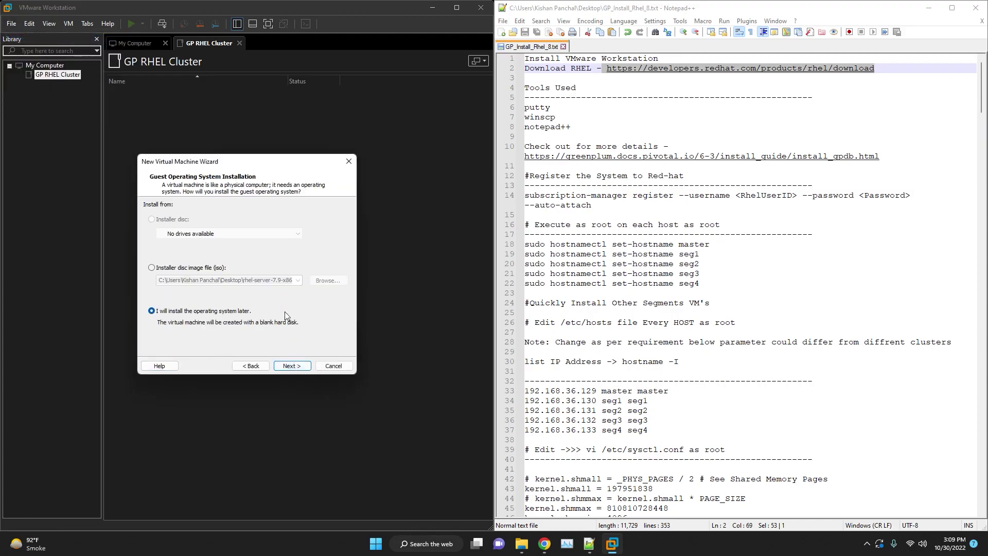
pyautogui.click(151, 268)
pyautogui.click(328, 280)
pyautogui.click(317, 267)
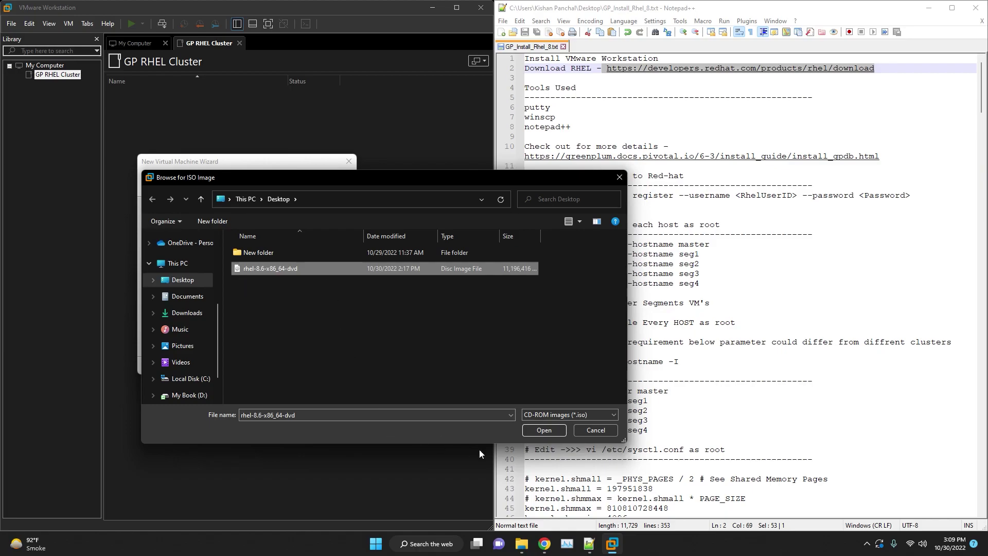
pyautogui.click(539, 431)
pyautogui.click(291, 366)
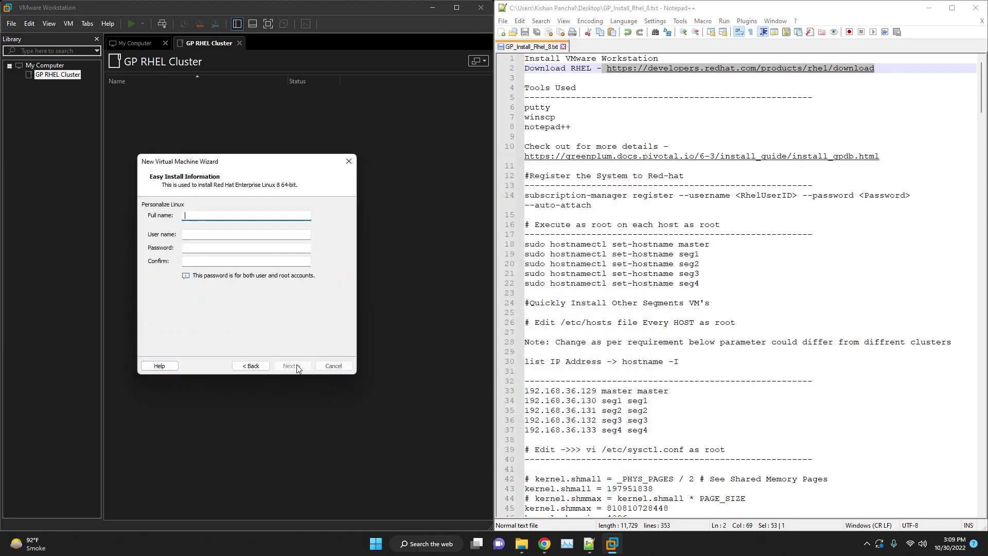
# Fill Easy Install with full name and user name gpadmin plus the account password.
pyautogui.write('gpadmin')
pyautogui.press('Tab')
pyautogui.write('gpadmin')
pyautogui.press('Tab')
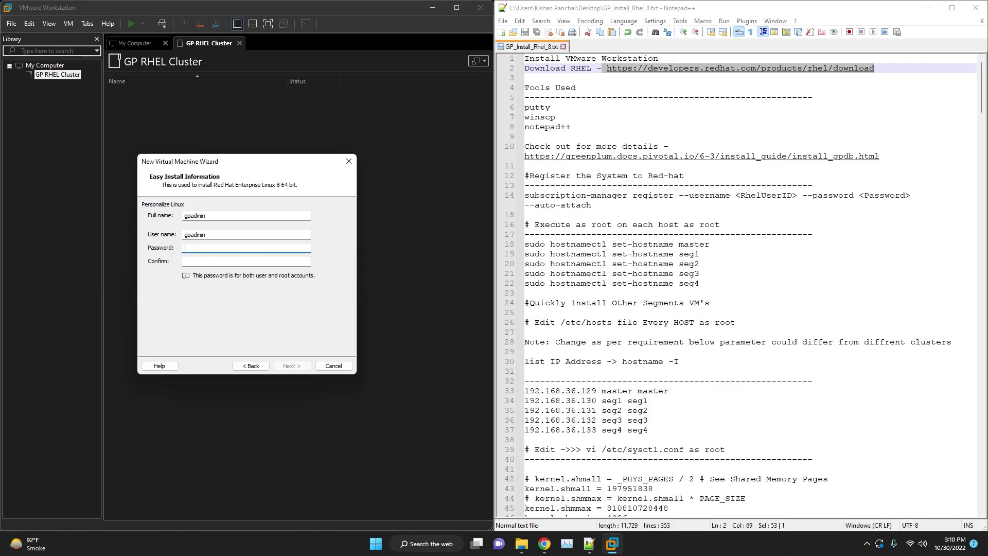
pyautogui.write('123456')
pyautogui.press('Tab')
pyautogui.write('123456')
pyautogui.press('Return')
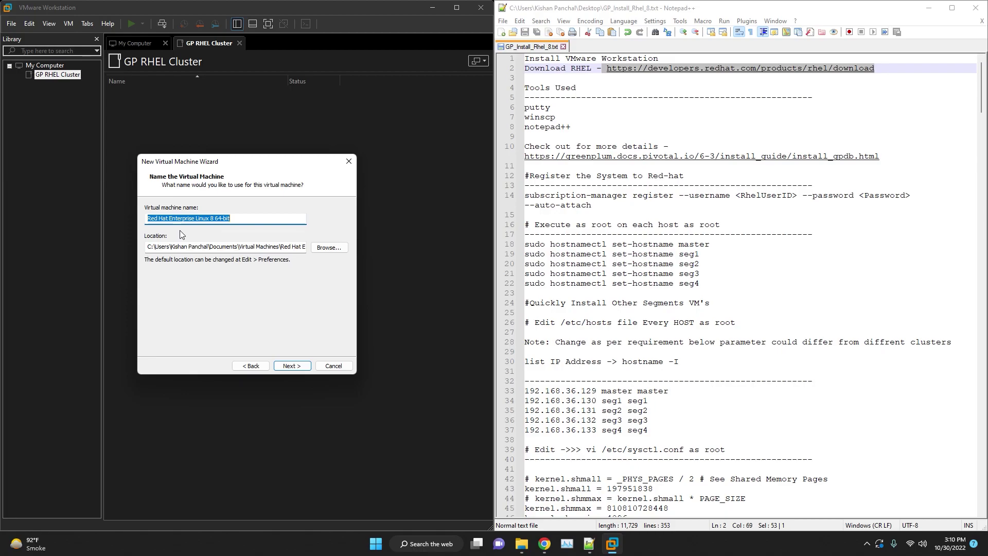
# Name the VM gp-master-host and give it a 100 GB disk.
pyautogui.write('gp-master-host')
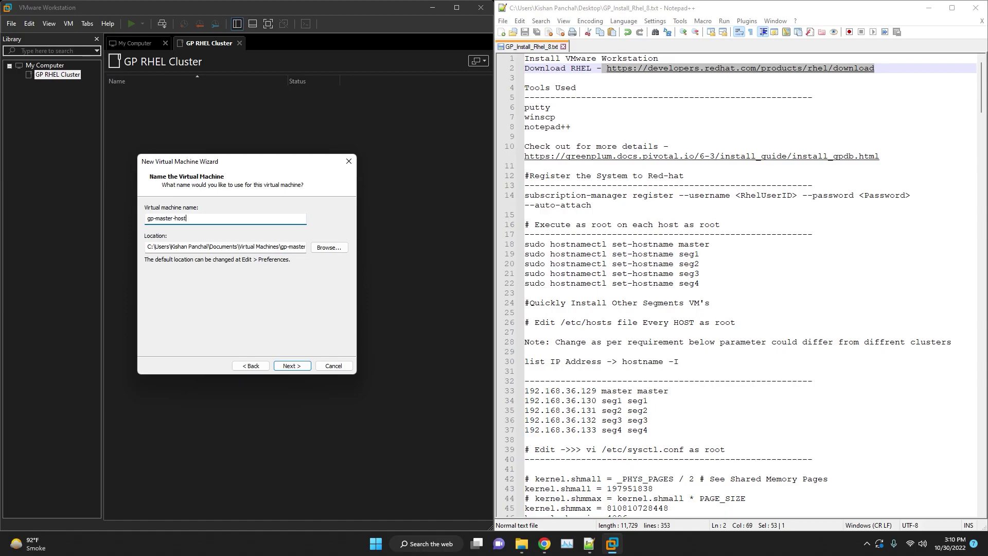
pyautogui.press('Return')
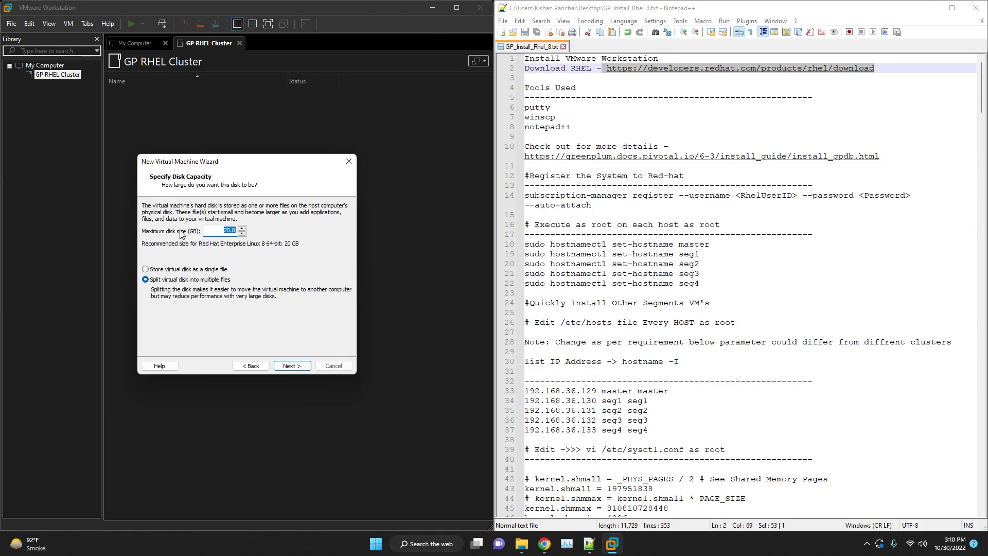
pyautogui.write('100')
pyautogui.click(300, 371)
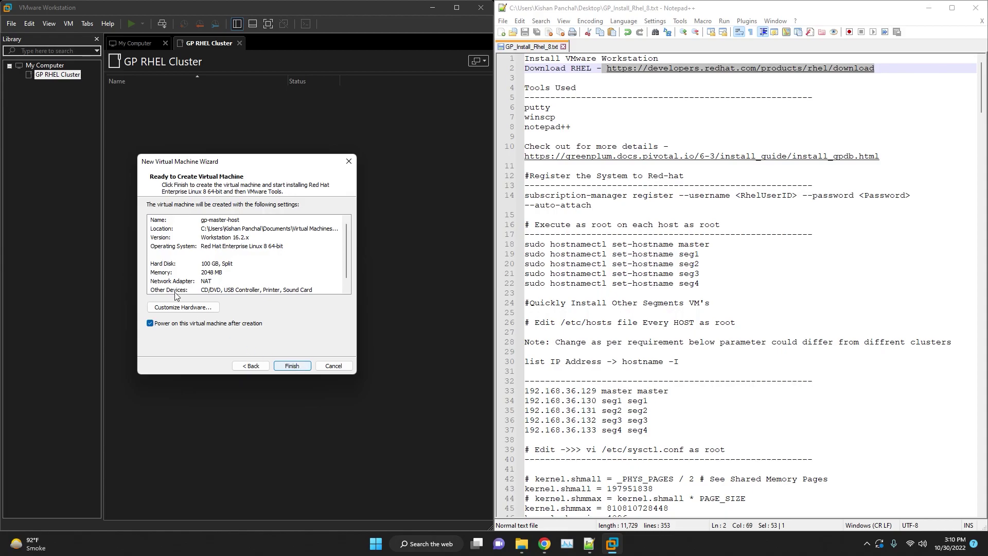
# In the VM's hardware settings, raise memory to 8 GB (8192 MB).
pyautogui.click(181, 308)
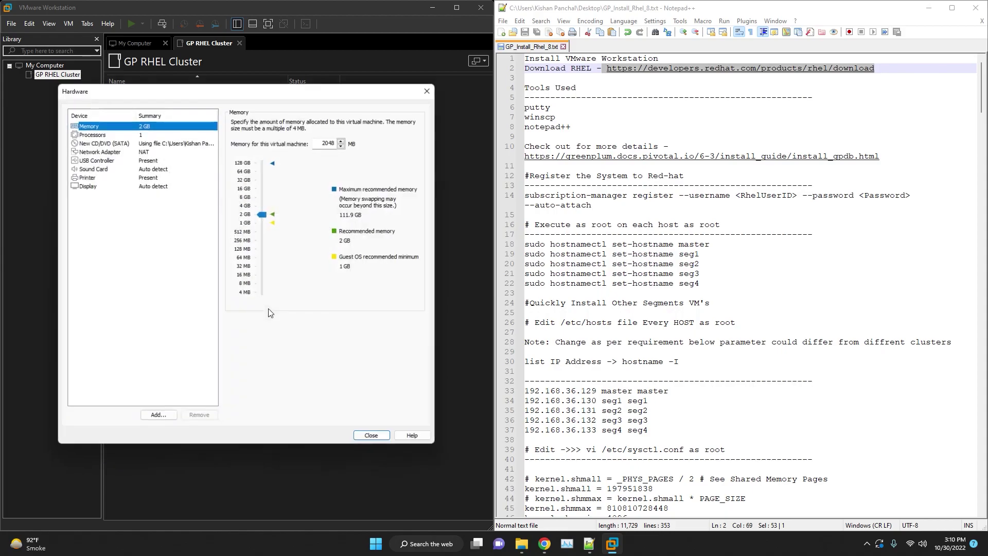
pyautogui.click(261, 196)
pyautogui.moveTo(263, 203); pyautogui.dragTo(263, 196)
pyautogui.click(566, 543)
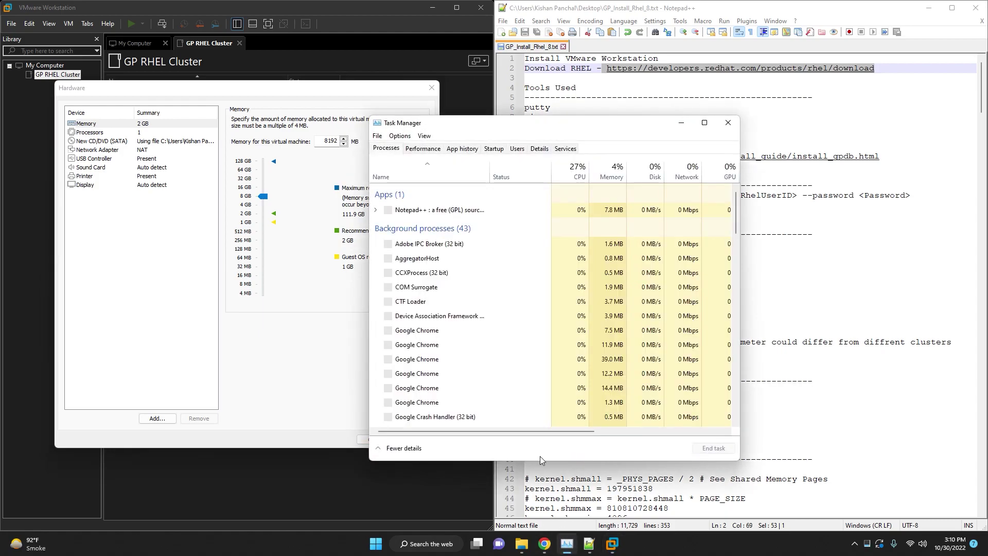
pyautogui.moveTo(464, 122); pyautogui.dragTo(627, 117)
pyautogui.click(586, 143)
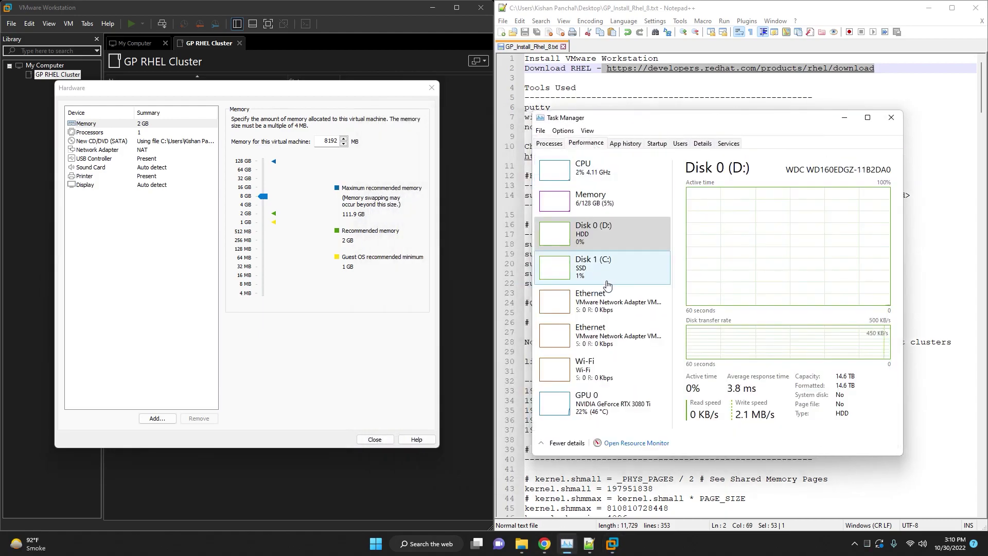
pyautogui.moveTo(613, 117); pyautogui.dragTo(610, 93)
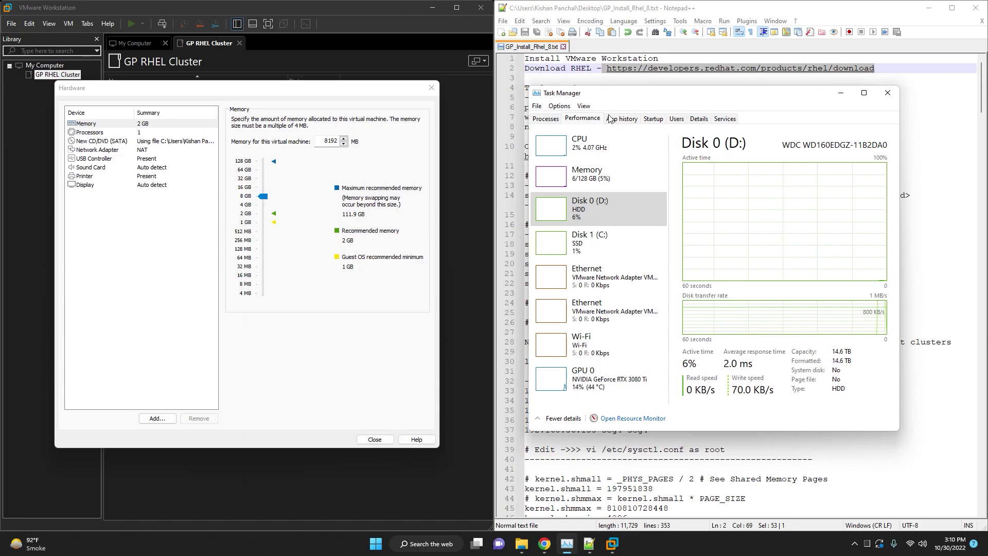
pyautogui.click(592, 146)
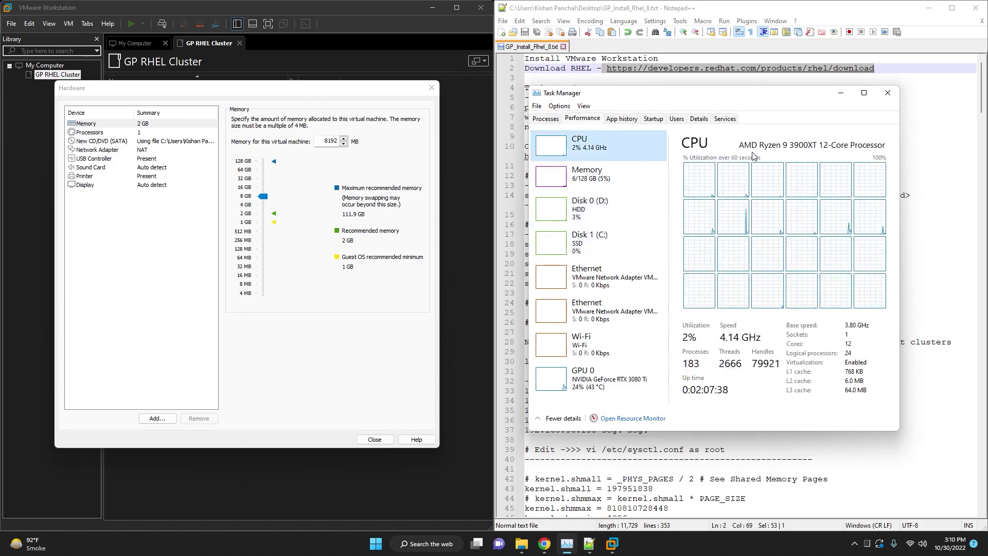
pyautogui.click(620, 186)
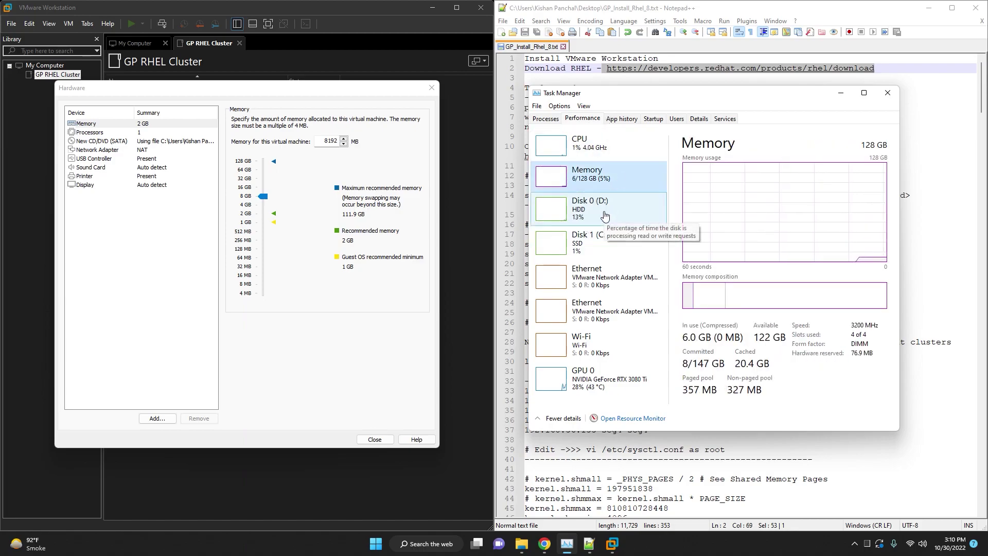
pyautogui.click(604, 215)
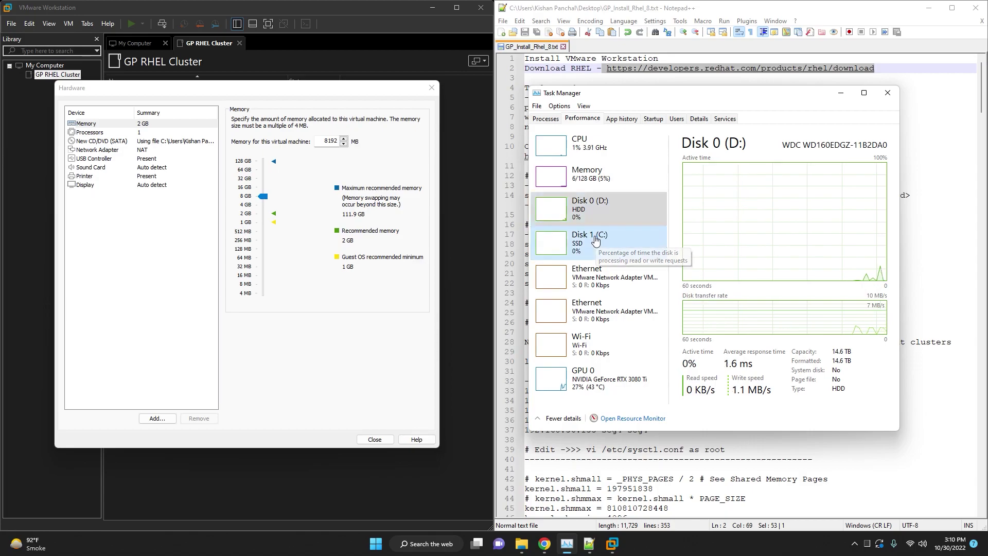
pyautogui.click(597, 241)
pyautogui.click(585, 278)
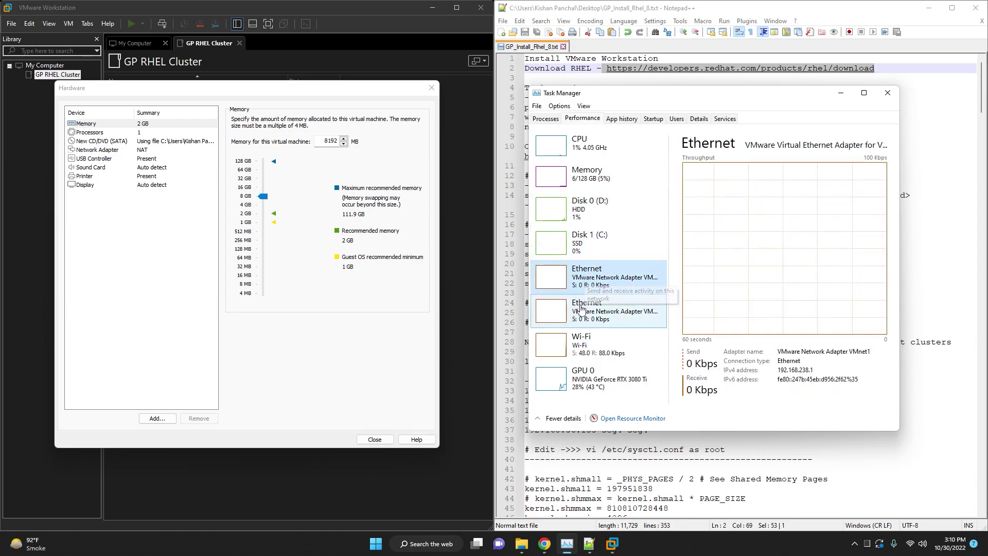
pyautogui.click(592, 343)
pyautogui.click(592, 378)
pyautogui.scroll(-2, 875, 154)
pyautogui.scroll(2, 877, 144)
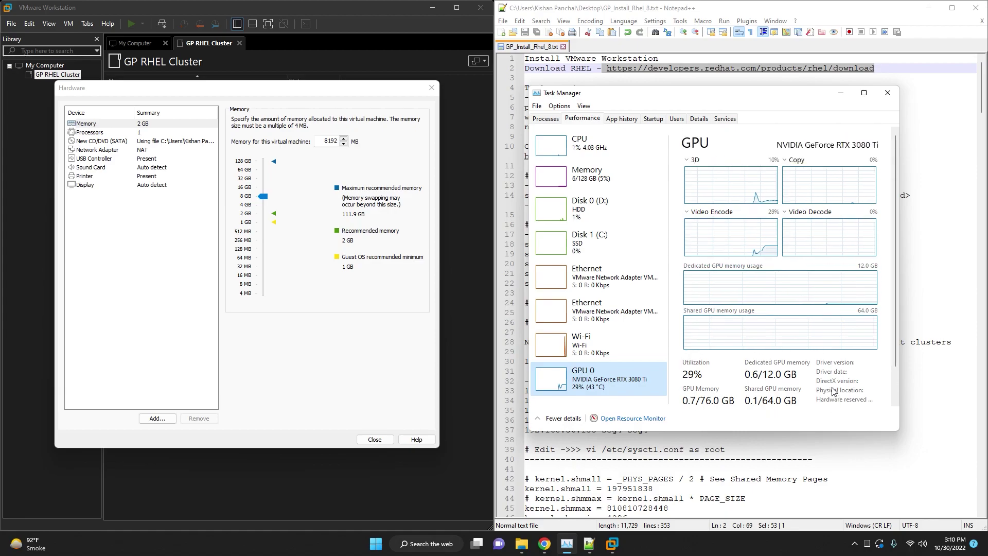
pyautogui.click(889, 92)
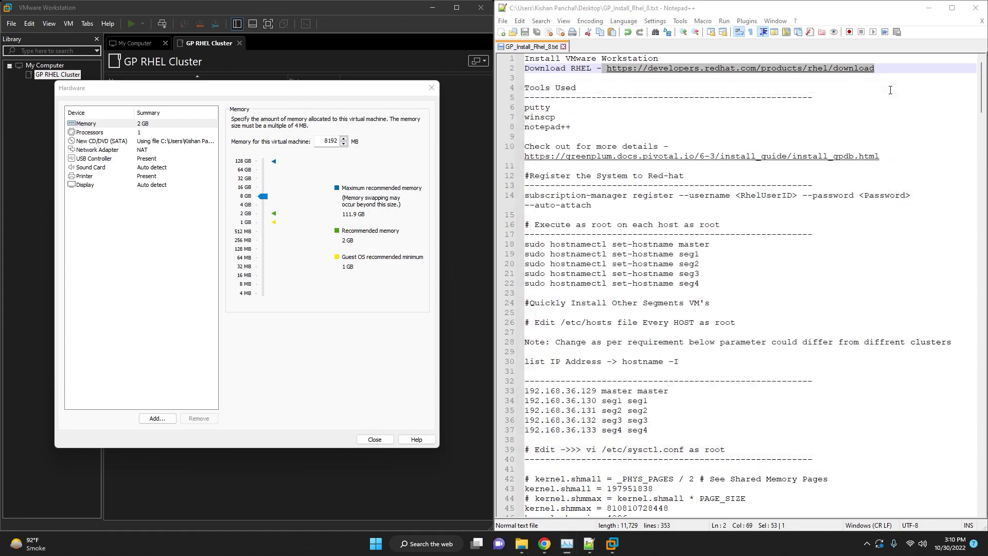
# Set 2 processors with 2 cores each, close hardware settings, and finish the wizard.
pyautogui.click(145, 135)
pyautogui.click(348, 120)
pyautogui.click(350, 121)
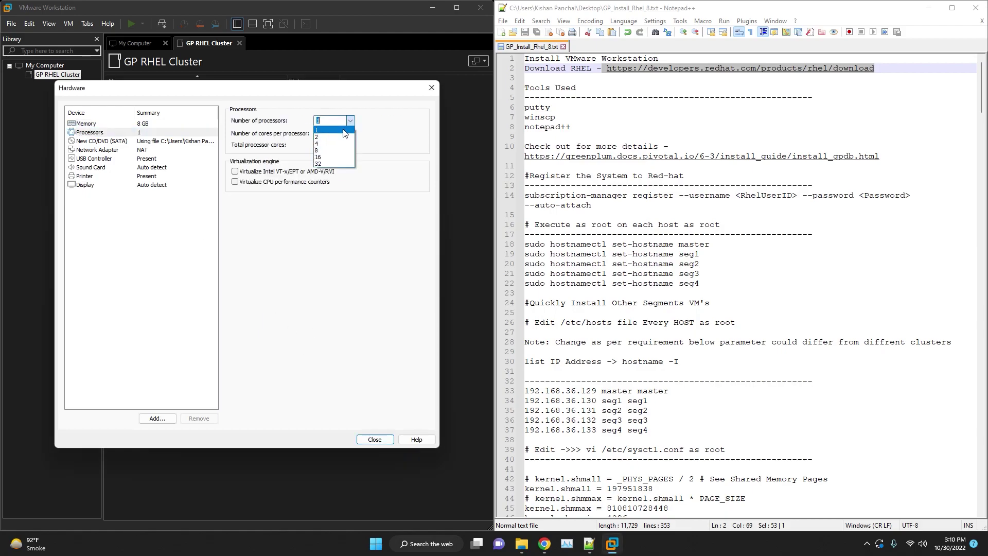
pyautogui.click(330, 136)
pyautogui.click(350, 134)
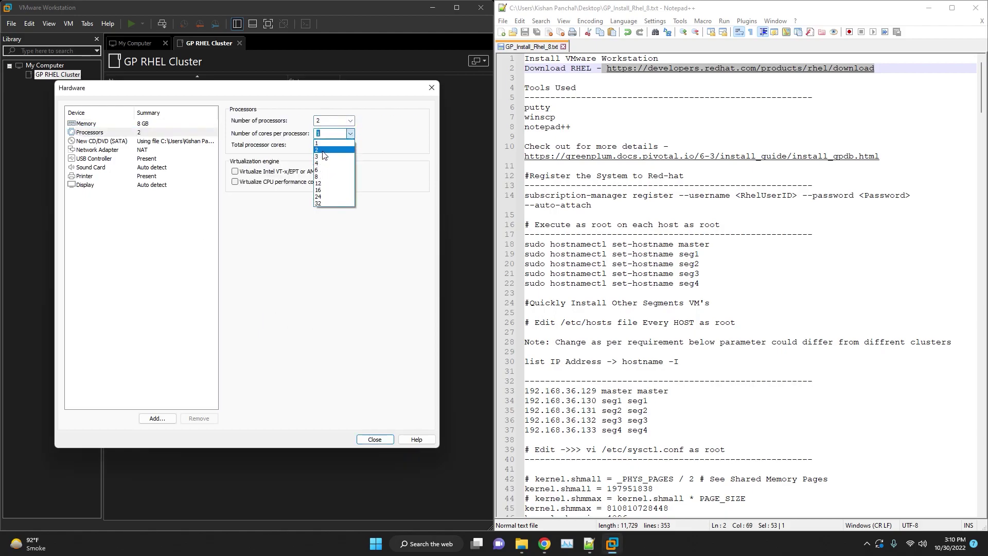
pyautogui.click(323, 150)
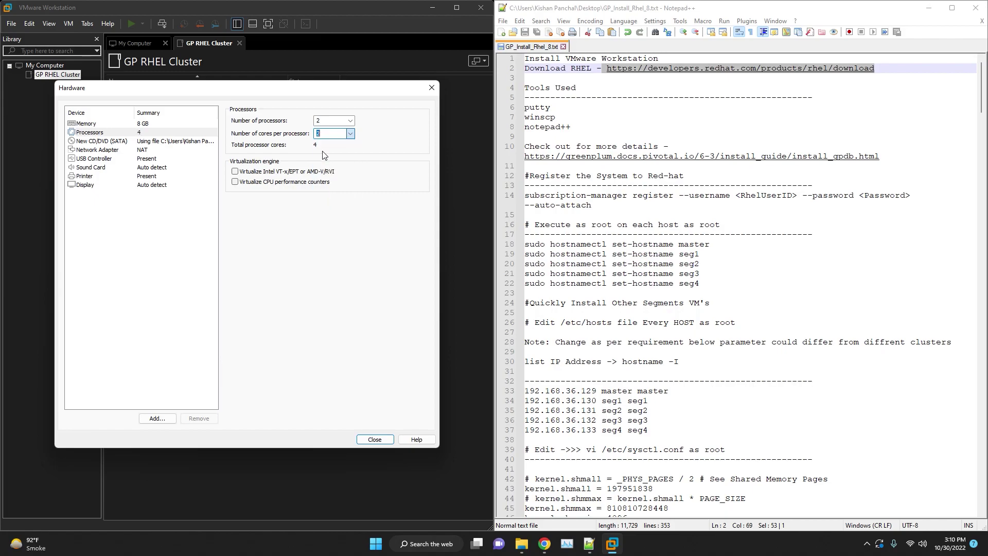
pyautogui.click(374, 440)
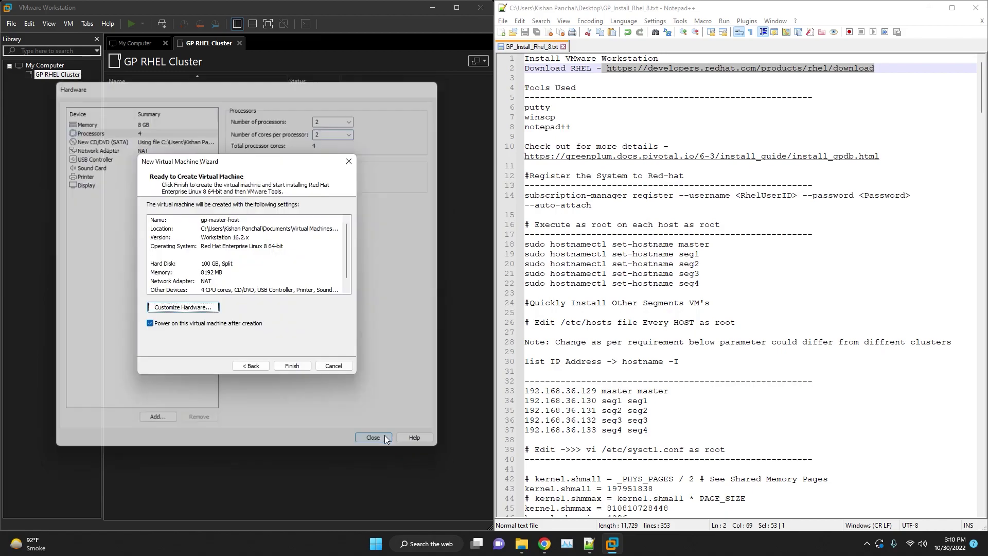
pyautogui.click(292, 368)
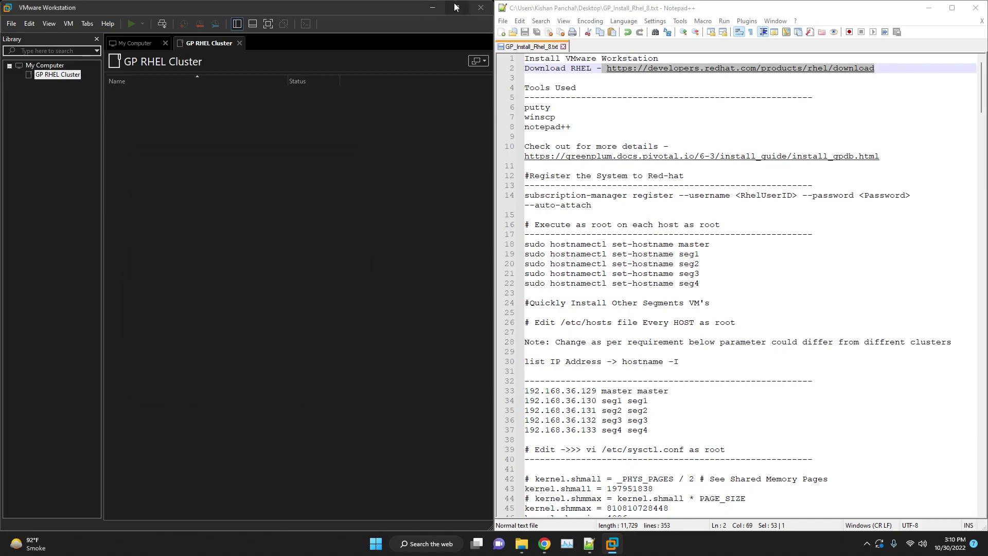
# Maximize VMware, sign in to the VM as gpadmin with its password, and close Getting Started.
pyautogui.click(455, 8)
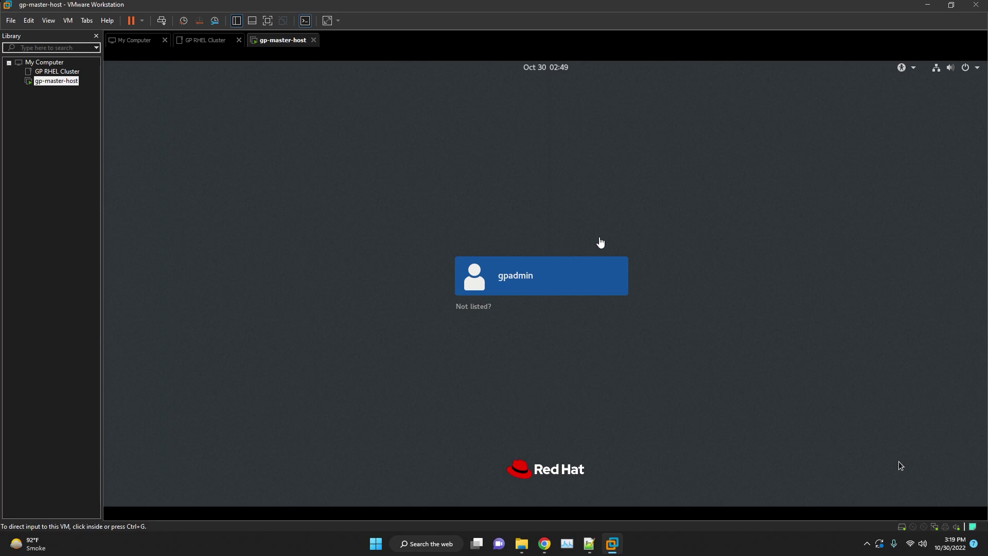
pyautogui.click(520, 271)
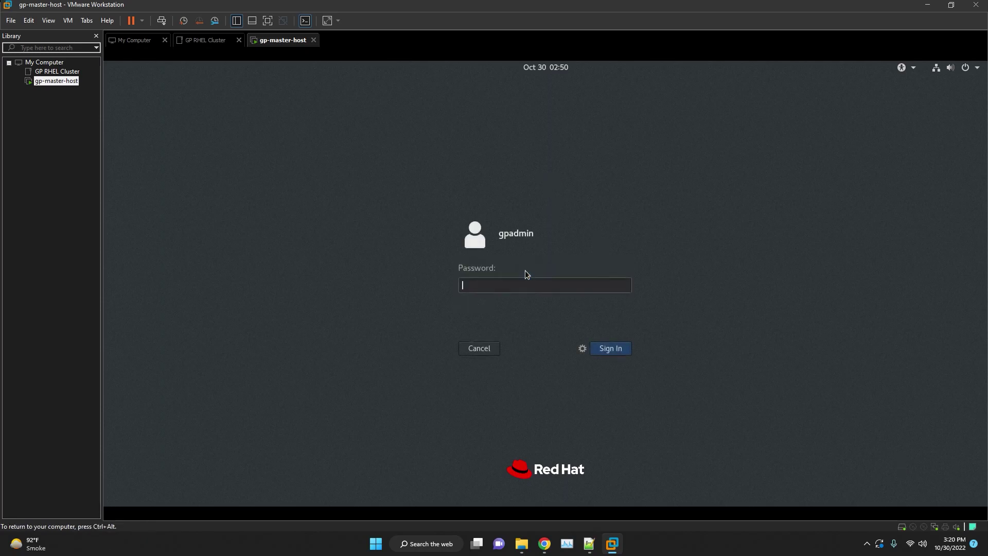
pyautogui.write('gpadmin')
pyautogui.press('Return')
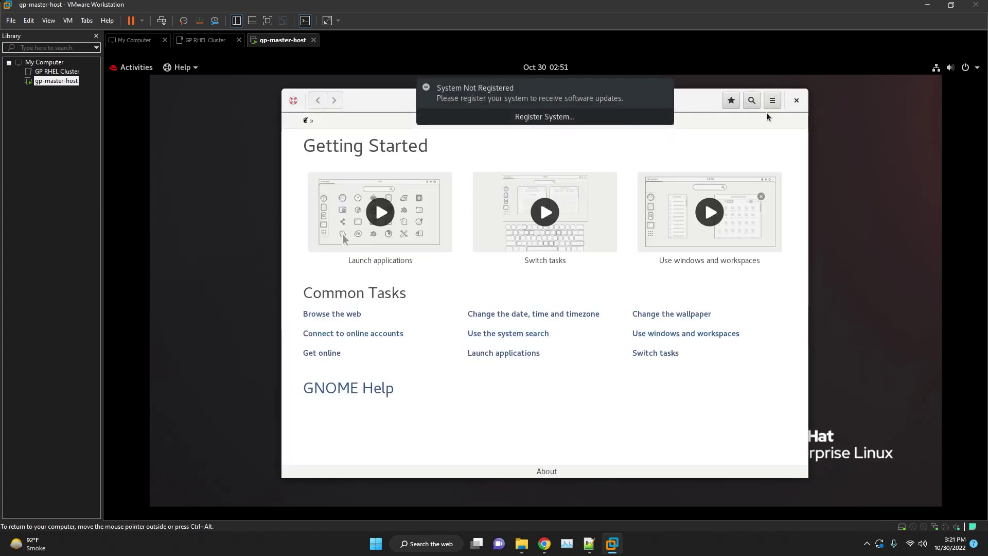
pyautogui.click(797, 99)
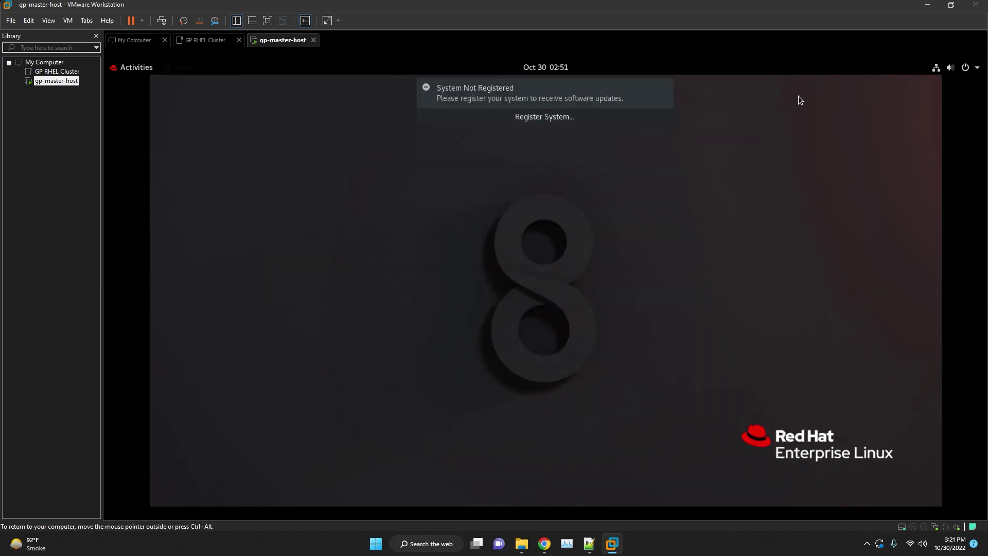
# Register the system with Red Hat using the account login and password, authenticating as administrator.
pyautogui.click(568, 116)
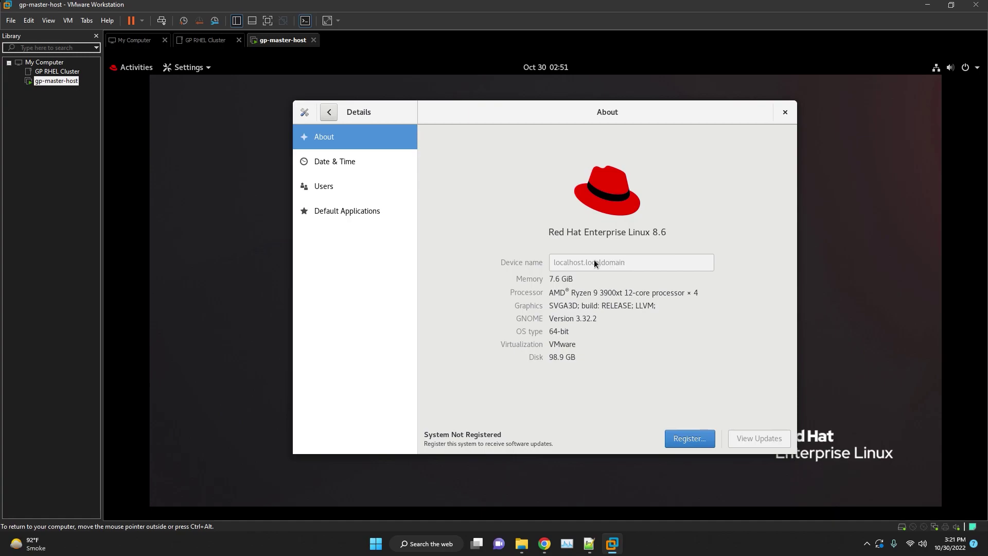
pyautogui.click(705, 446)
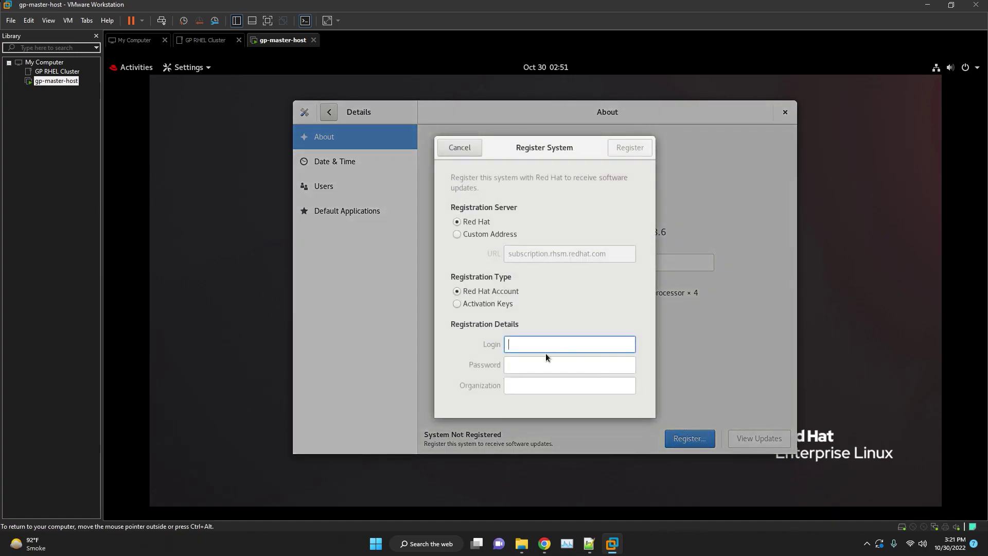
pyautogui.write('????')
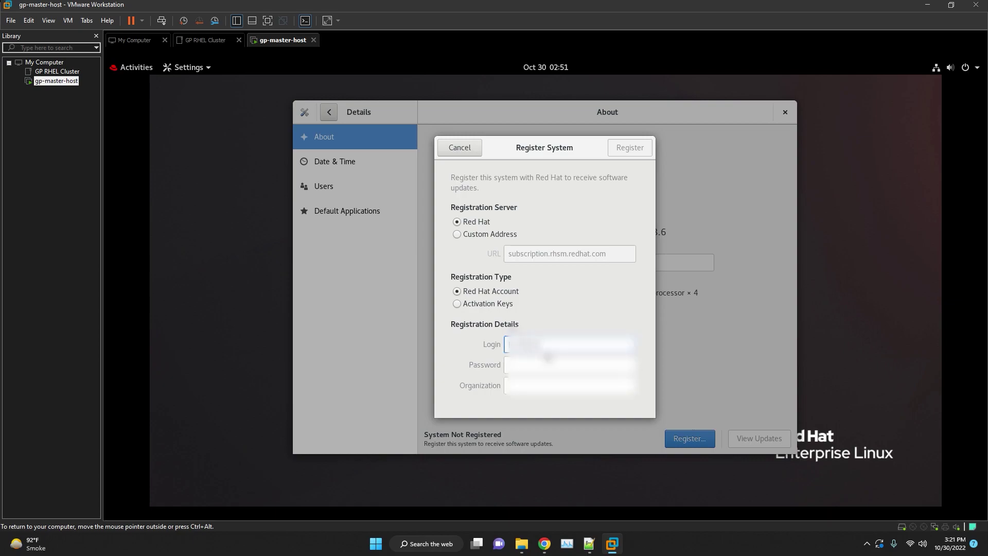
pyautogui.write('???')
pyautogui.press('Tab')
pyautogui.write('????????')
pyautogui.press('Return')
pyautogui.write('???????')
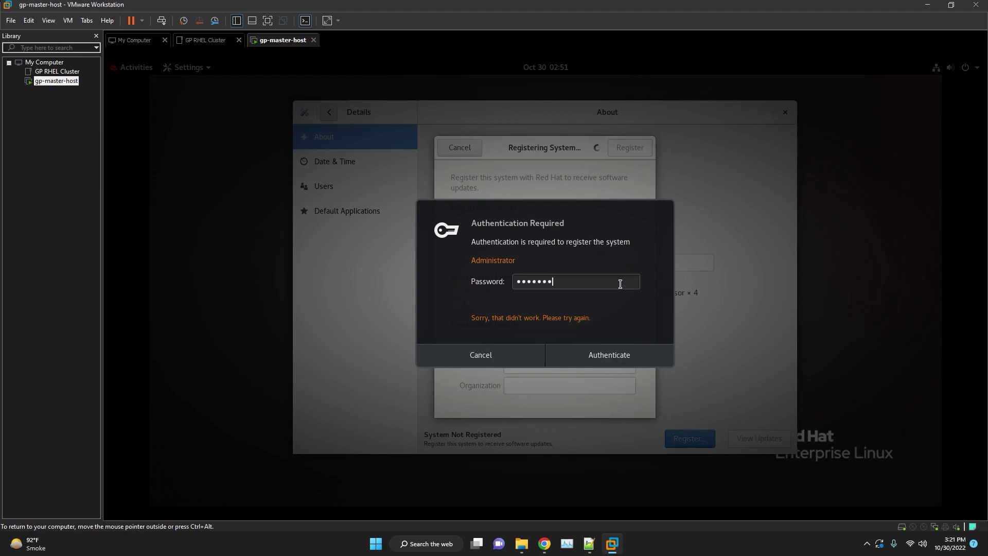
pyautogui.press('Return')
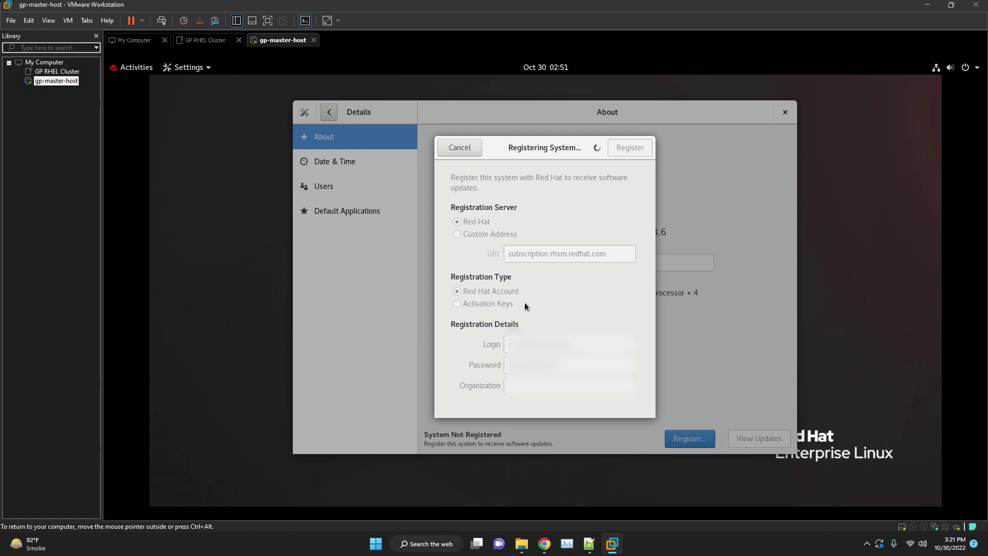
# Check the subscription-manager register command on line 14 of the install notes, then minimize them.
pyautogui.click(589, 544)
pyautogui.click(647, 202)
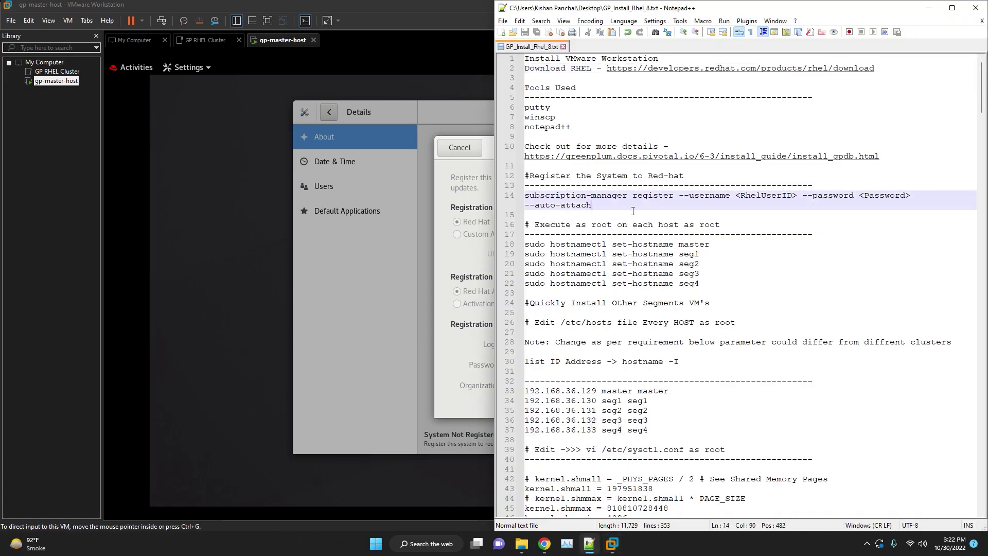
pyautogui.moveTo(634, 211); pyautogui.dragTo(523, 196)
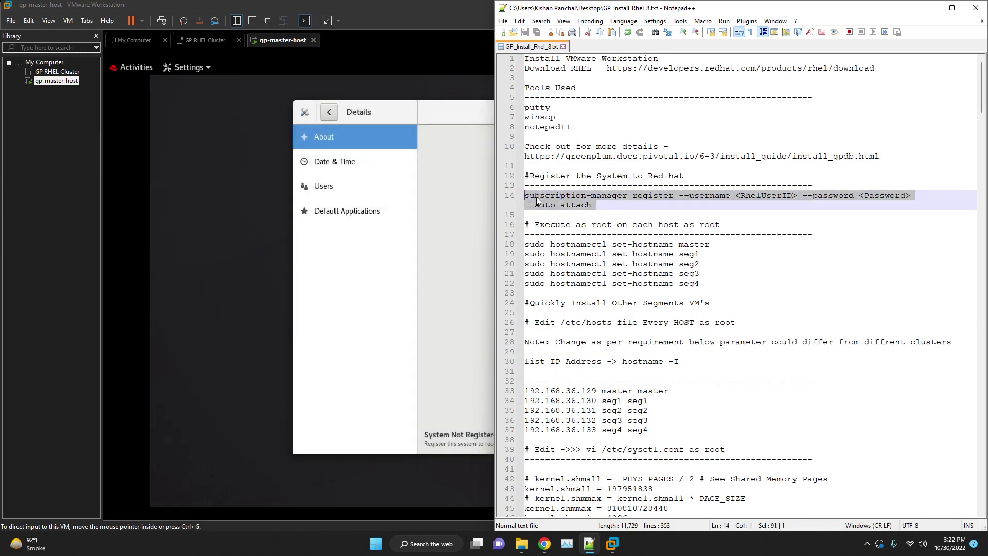
pyautogui.click(622, 196)
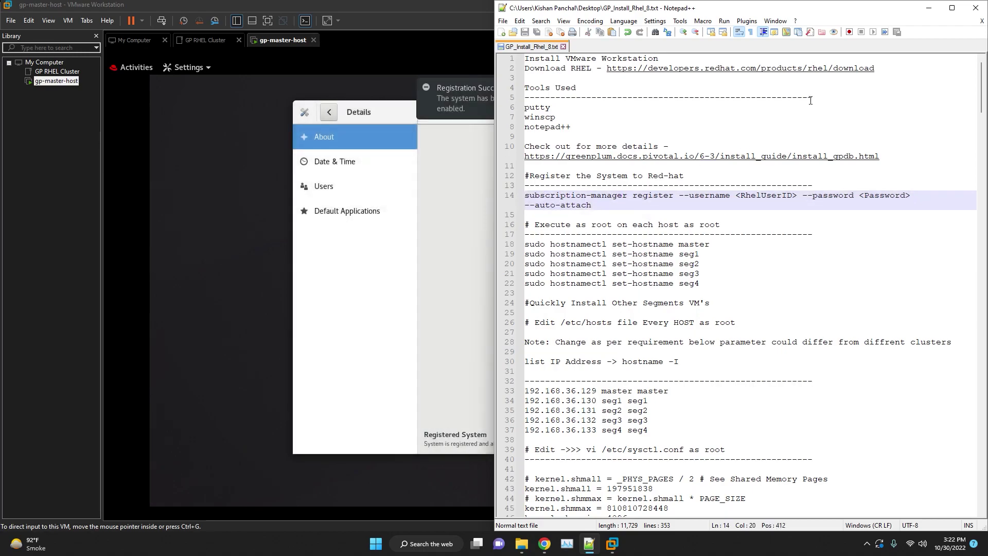
pyautogui.click(930, 8)
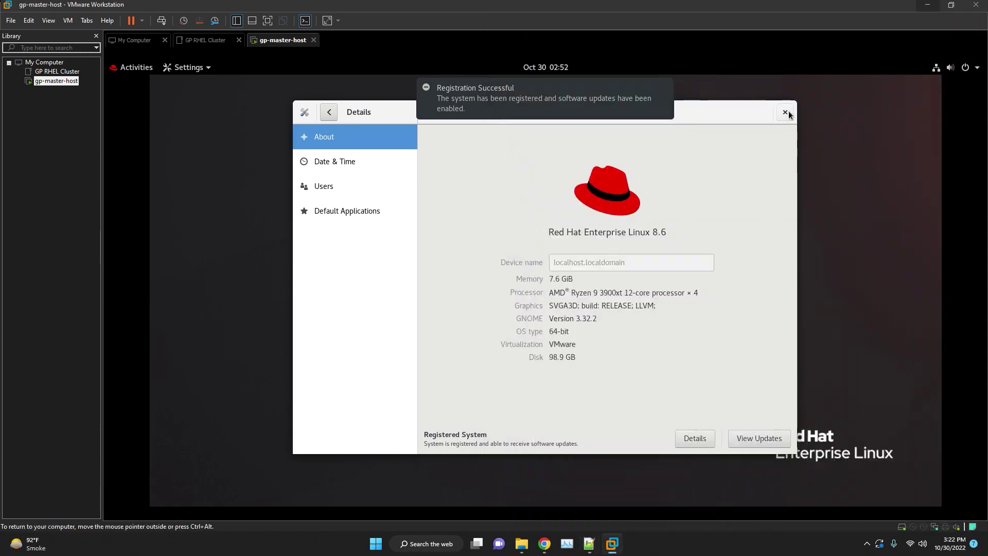
# Close the Settings window and sign in as root through the unlisted-user option.
pyautogui.click(786, 113)
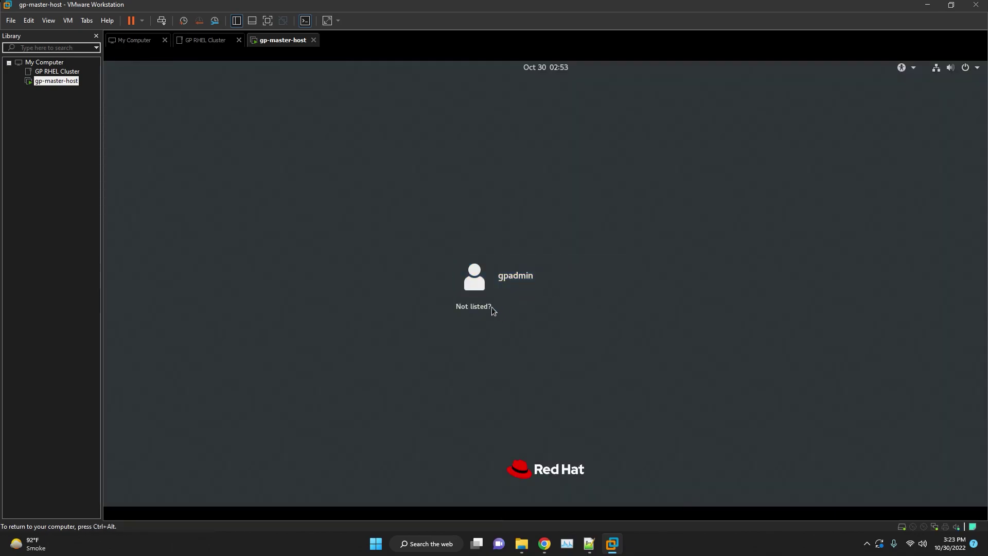
pyautogui.click(489, 307)
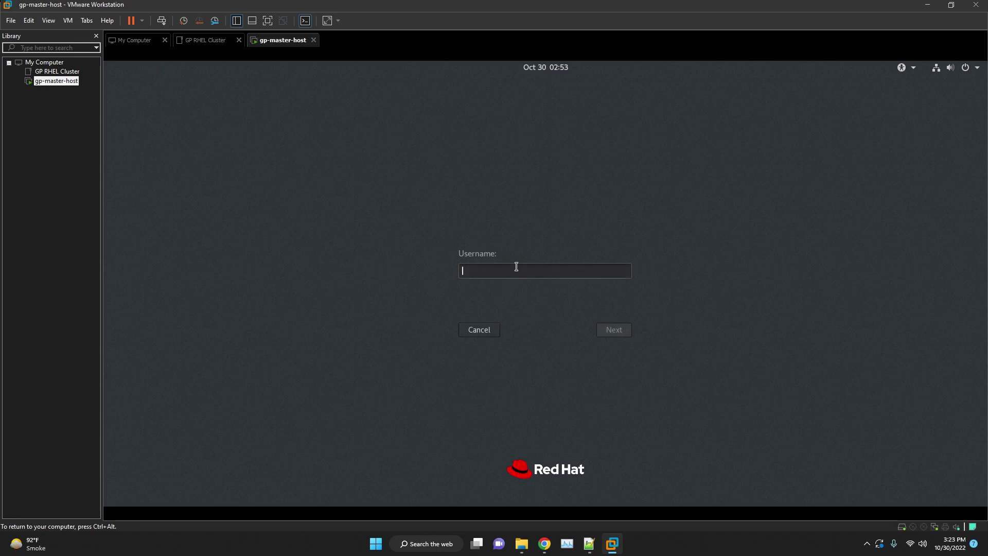
pyautogui.write('root')
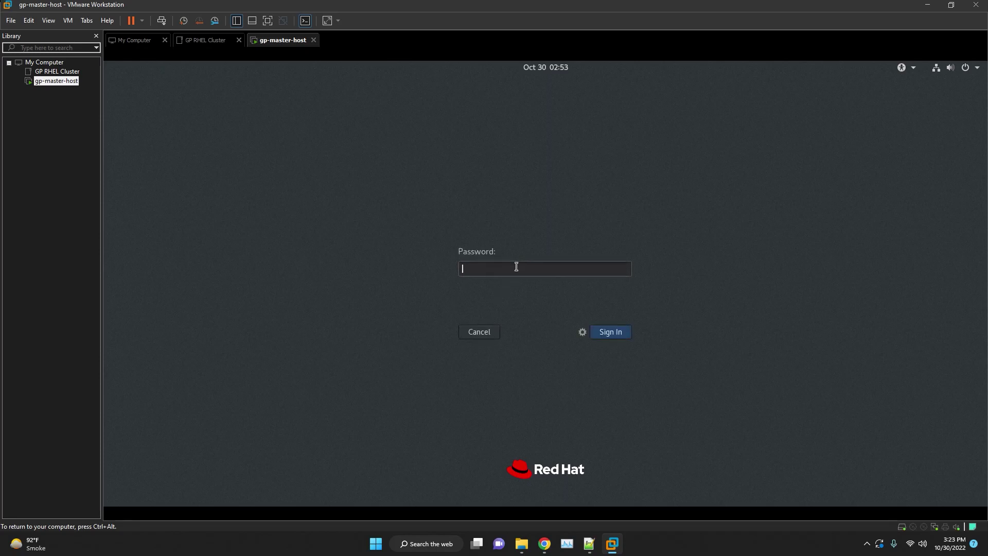
pyautogui.write('1')
pyautogui.press('Return')
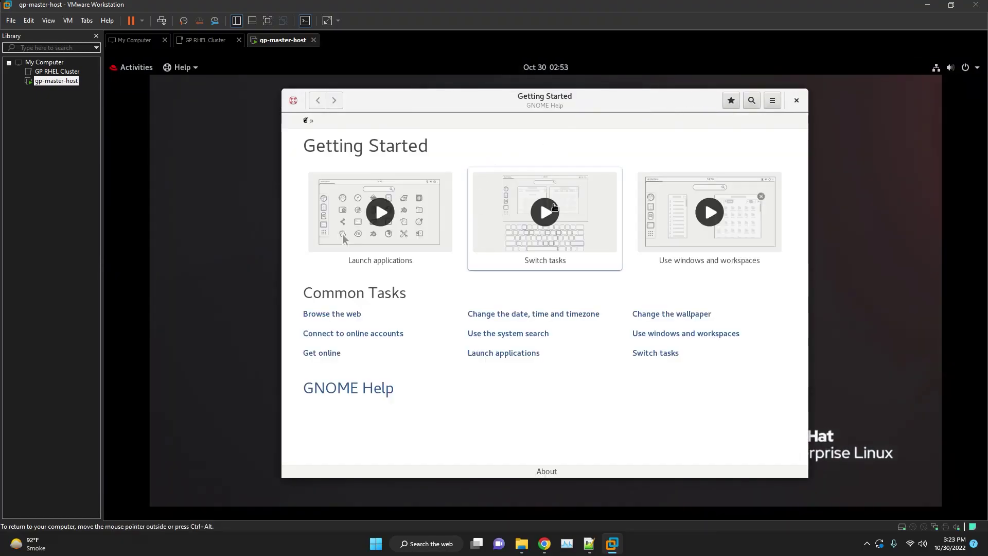
# Close the Getting Started help and launch Terminal from Activities.
pyautogui.click(797, 100)
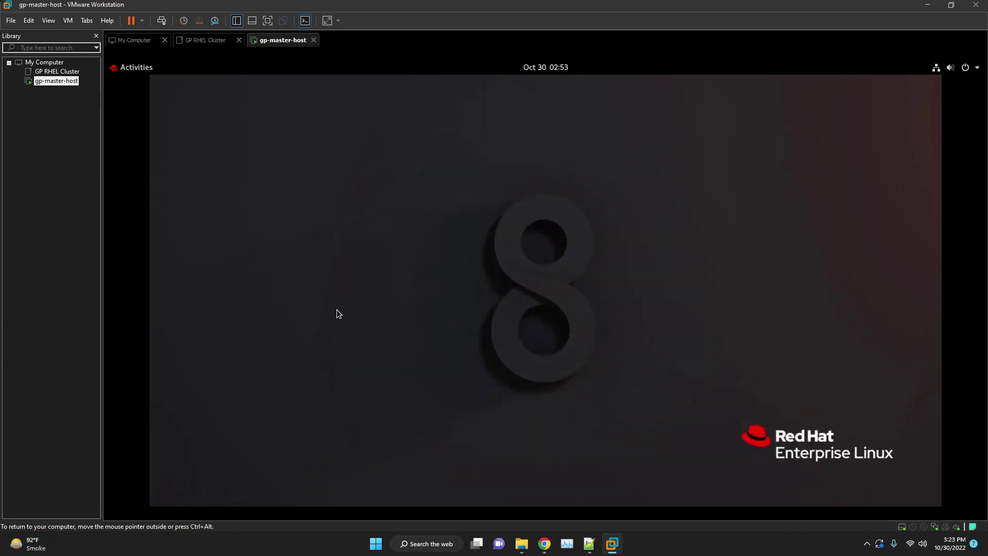
pyautogui.click(140, 69)
pyautogui.click(126, 369)
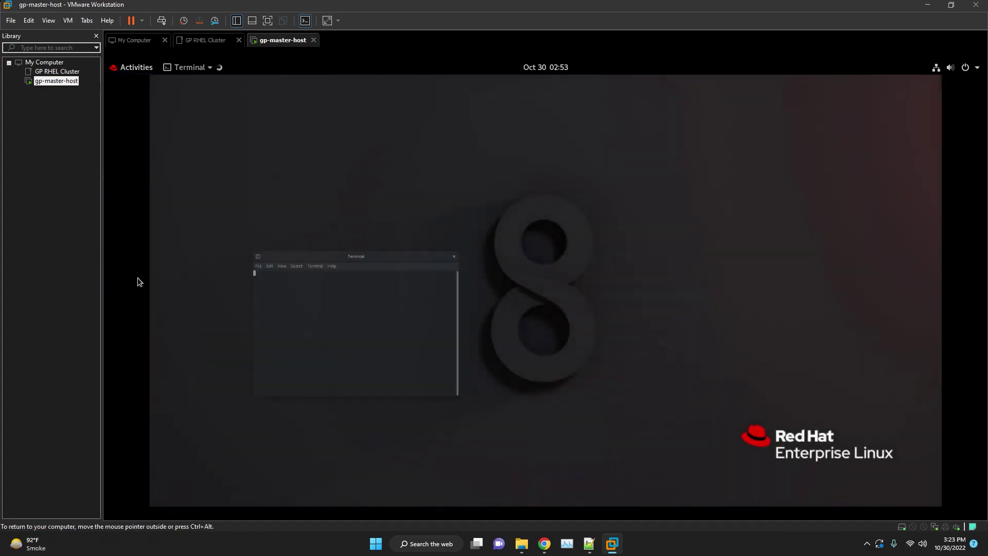
# Run the pasted sudo hostnamectl set-hostname master command and verify it with hostname.
pyautogui.doubleClick(280, 143)
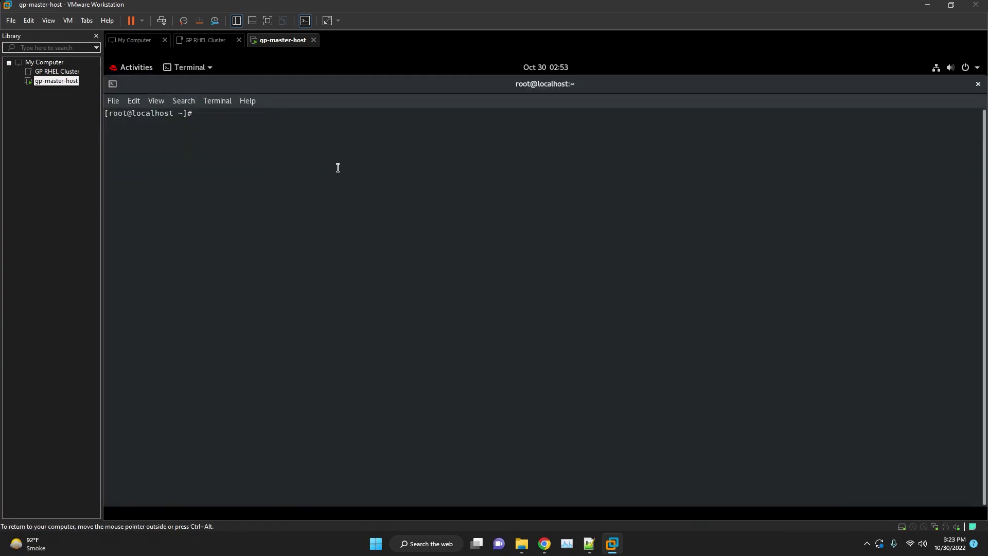
pyautogui.press('Return')
pyautogui.press('Return')
pyautogui.press('Return')
pyautogui.rightClick(337, 168)
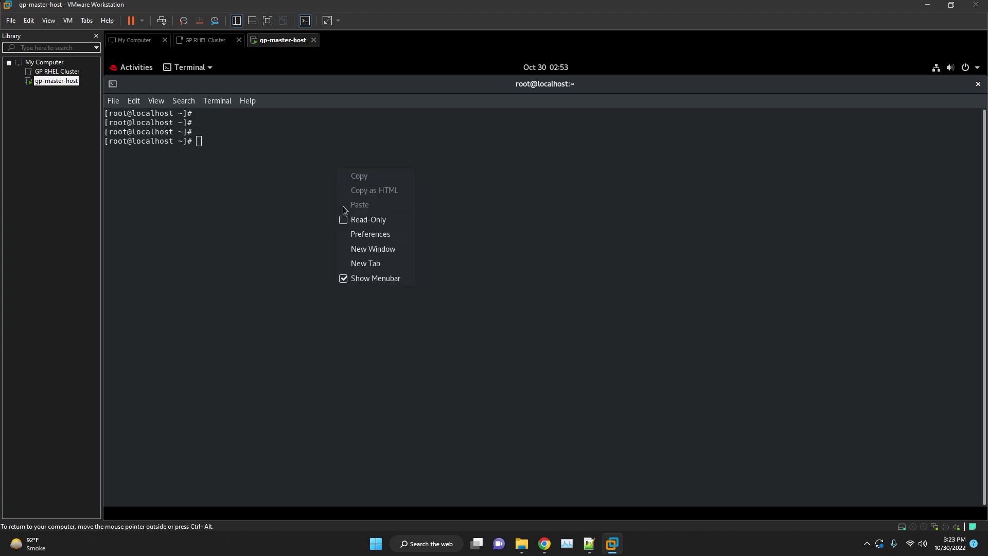
pyautogui.click(433, 194)
pyautogui.click(589, 543)
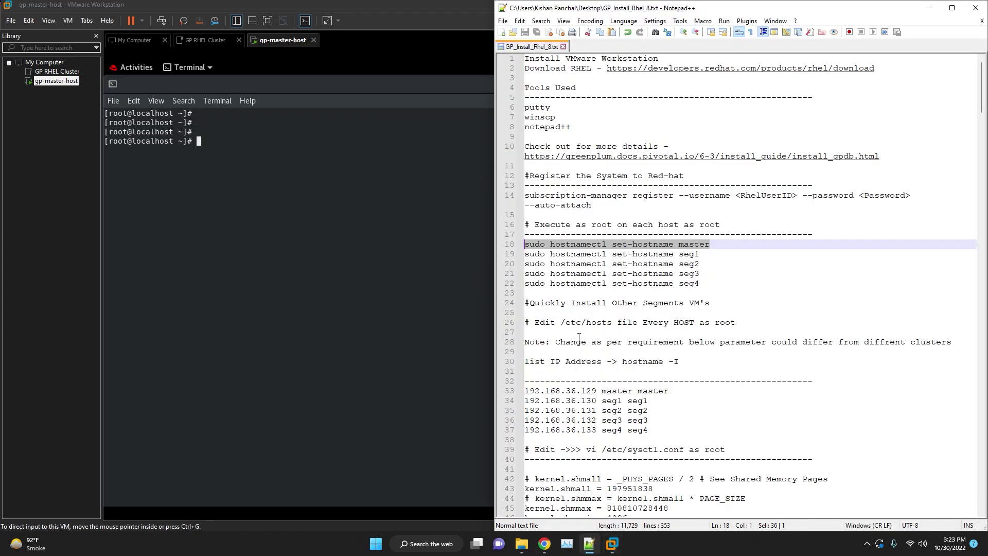
pyautogui.rightClick(243, 142)
pyautogui.click(260, 178)
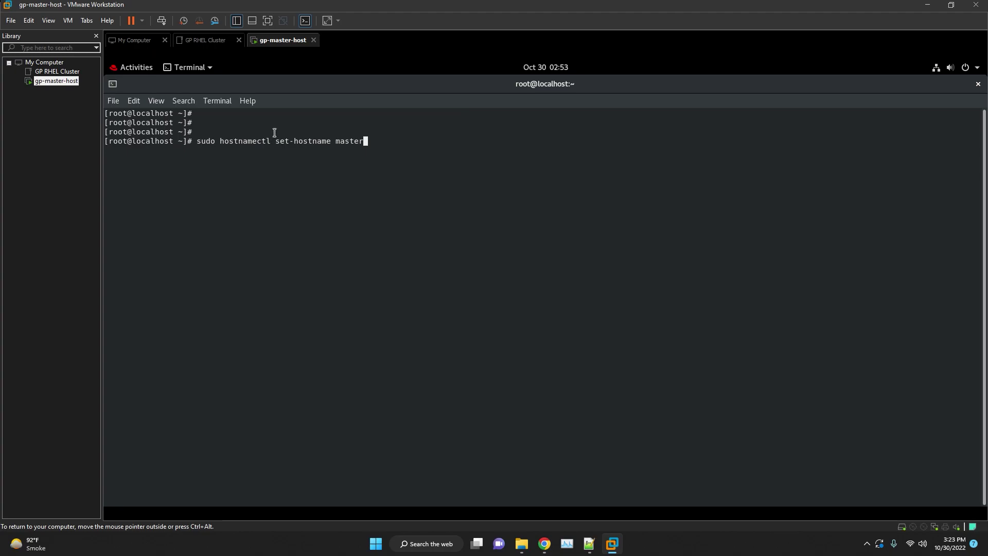
pyautogui.press('Return')
pyautogui.press('Return')
pyautogui.press('Return')
pyautogui.press('Return')
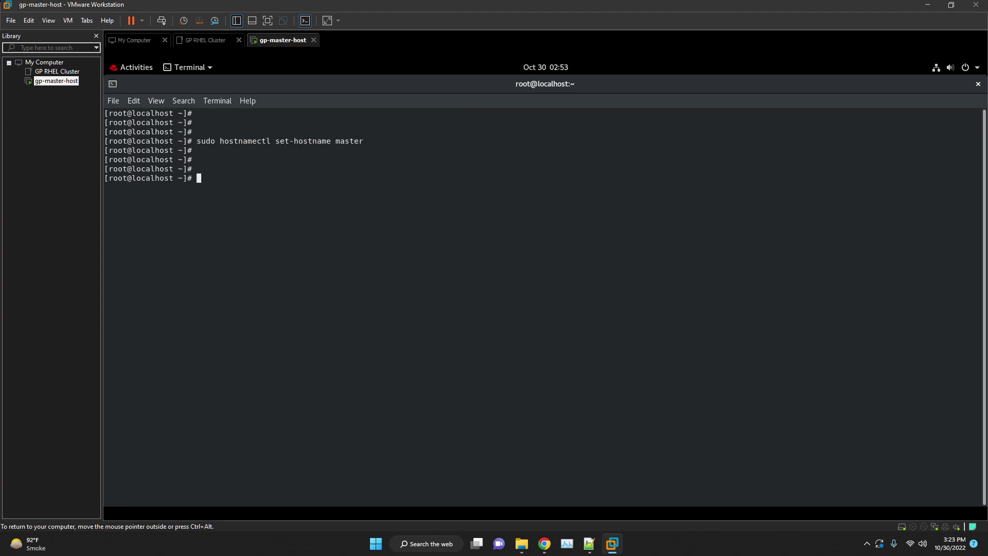
pyautogui.write('hostname')
pyautogui.press('Return')
pyautogui.press('Return')
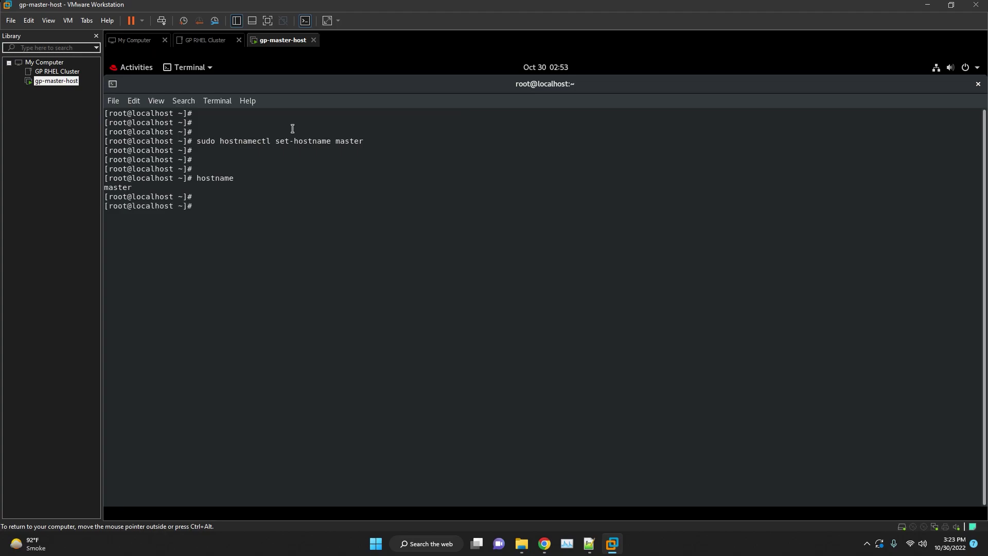
# Select the four seg hostname commands on lines 19–22 of the notes, then open the master VM's tab menu.
pyautogui.hotkey('alt', 'Tab')
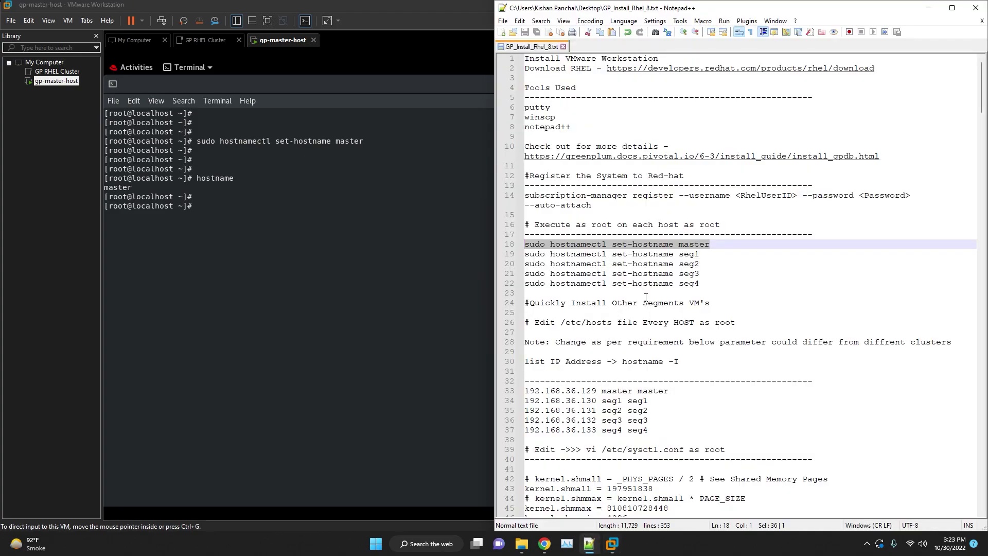
pyautogui.scroll(-1, 646, 298)
pyautogui.moveTo(736, 271); pyautogui.dragTo(523, 216)
pyautogui.click(715, 229)
pyautogui.click(786, 242)
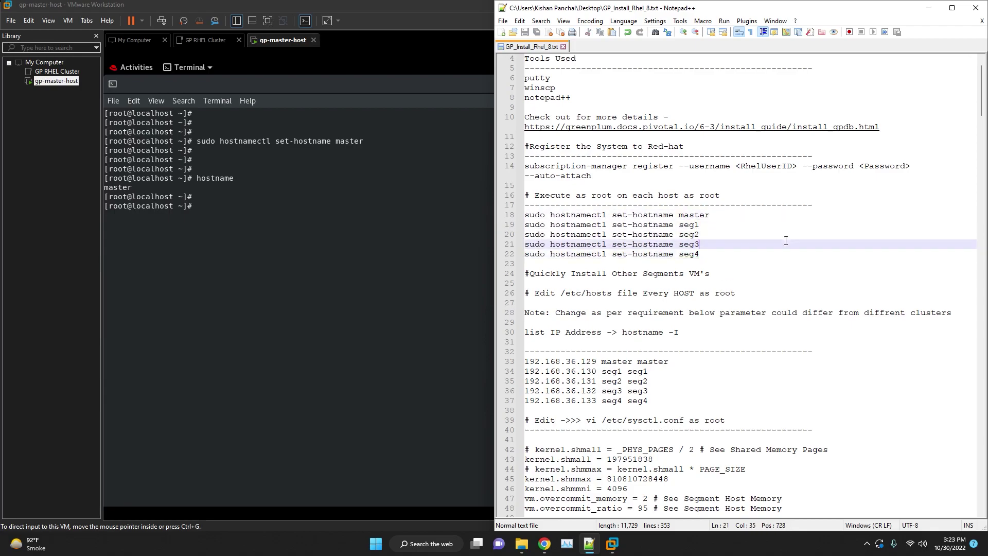
pyautogui.scroll(1, 774, 223)
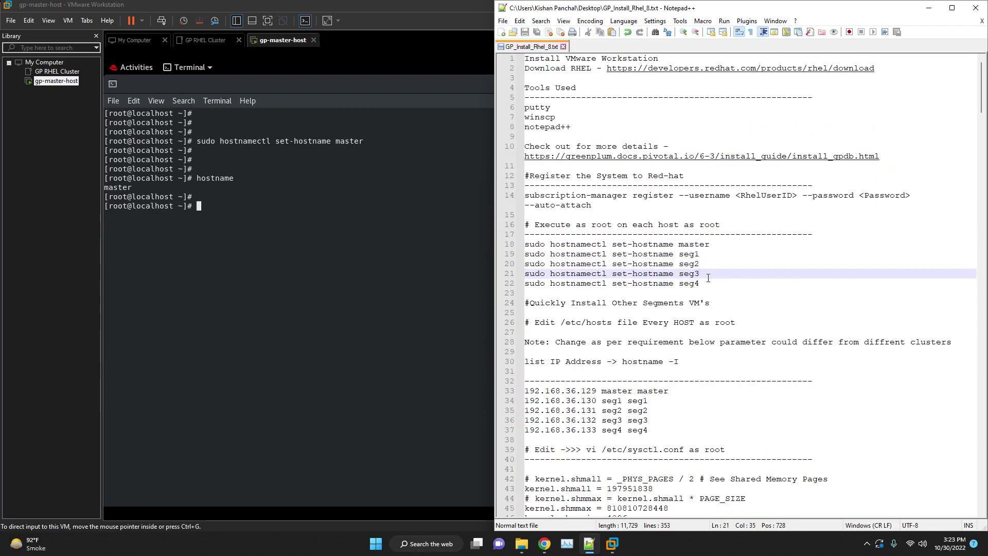
pyautogui.moveTo(705, 284); pyautogui.dragTo(524, 254)
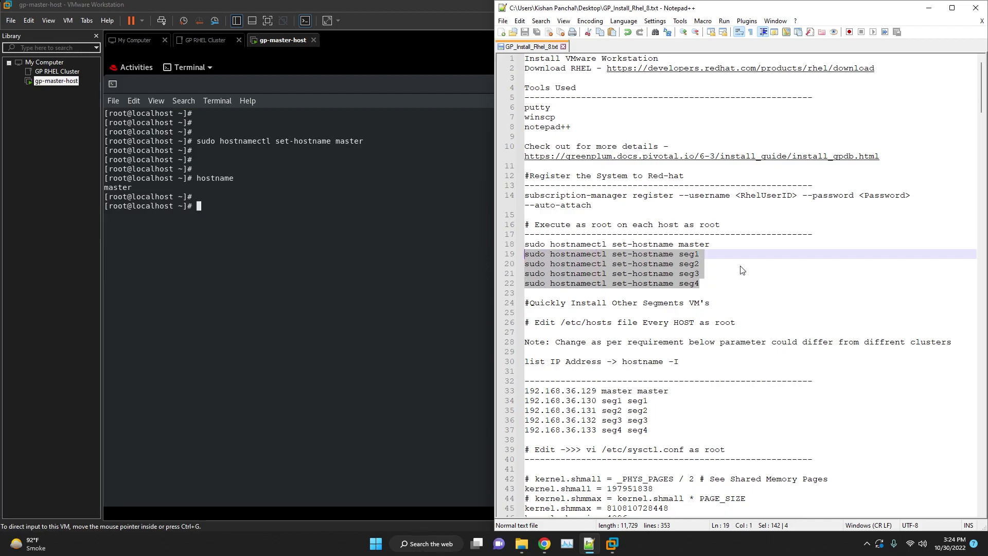
pyautogui.click(342, 232)
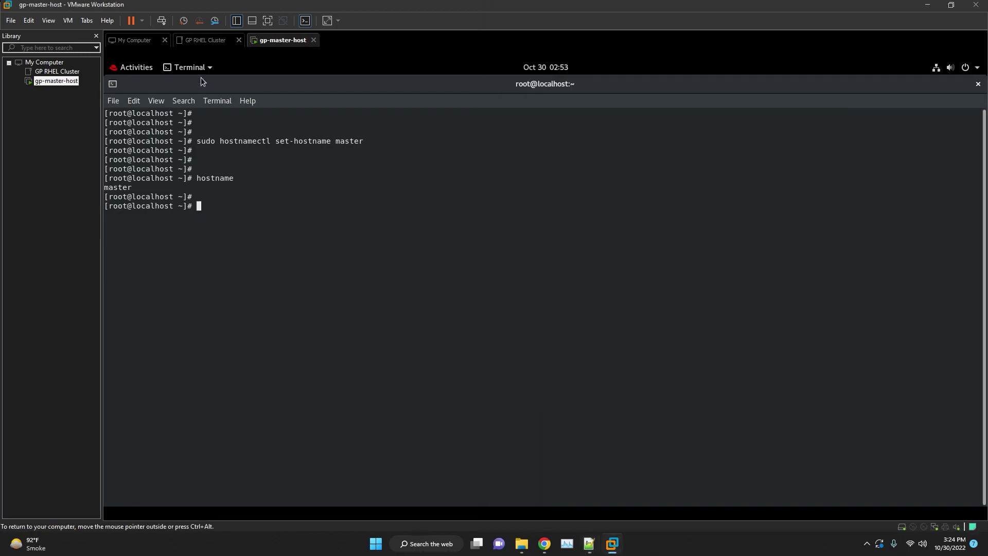
pyautogui.rightClick(255, 44)
# Power off the master VM and confirm the prompt.
pyautogui.moveTo(304, 65)
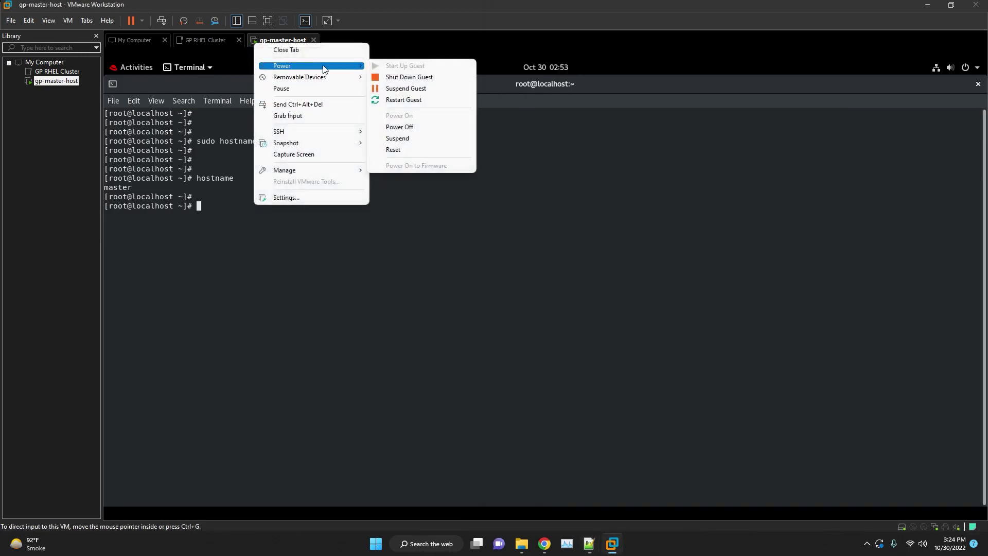
pyautogui.click(400, 129)
pyautogui.click(505, 298)
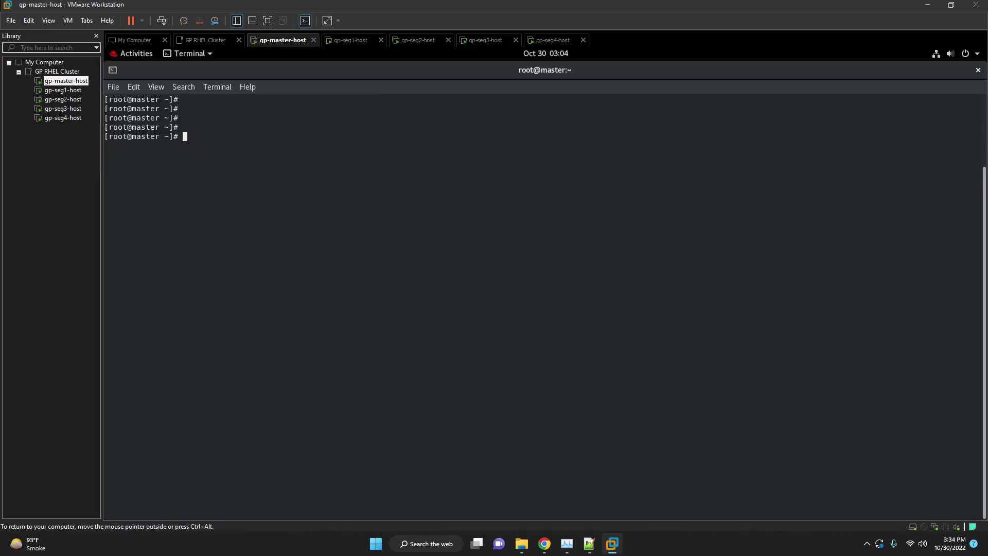
# Run hostname -I on master, showing 192.168.206.128 and 192.168.122.1.
pyautogui.write('hostname _')
pyautogui.press('BackSpace')
pyautogui.press('BackSpace')
pyautogui.press('Return')
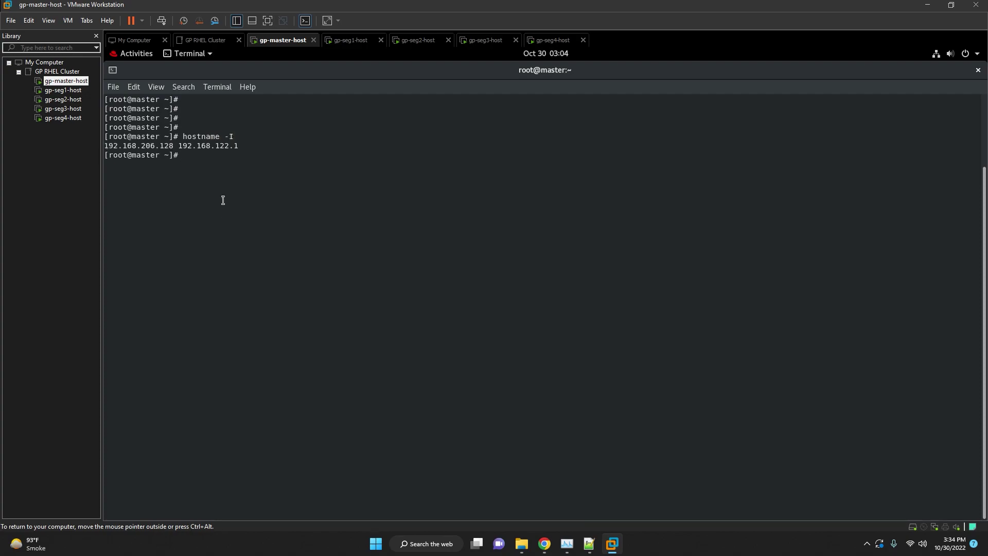
# Run hostname -I on seg1 to show its IP, 192.168.206.131, and copy the command.
pyautogui.click(344, 40)
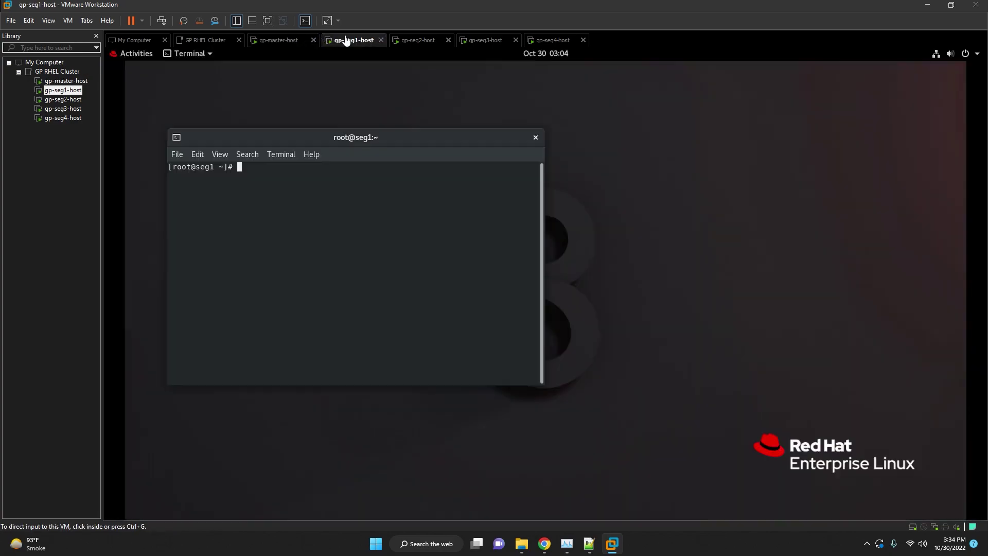
pyautogui.click(330, 186)
pyautogui.write('hos')
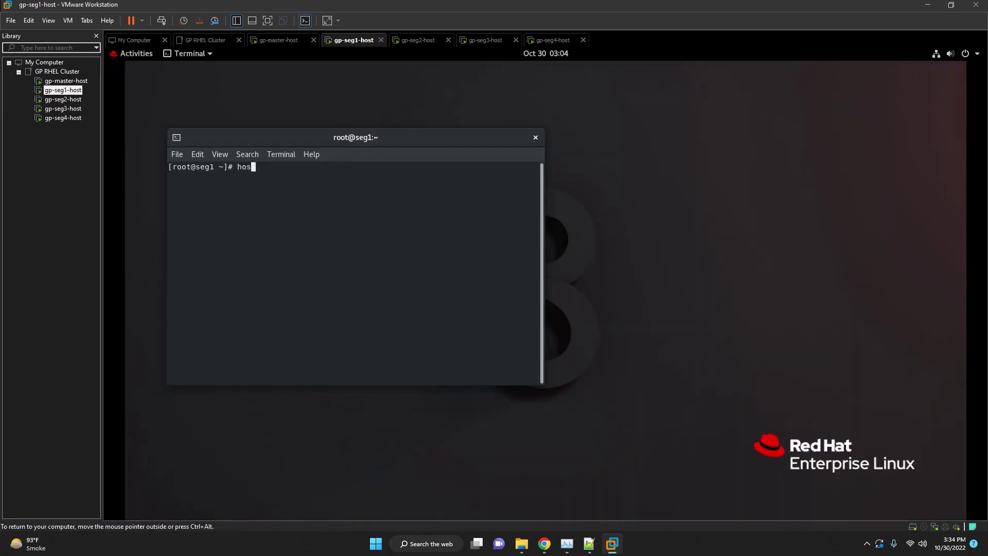
pyautogui.write('tname -I')
pyautogui.press('Return')
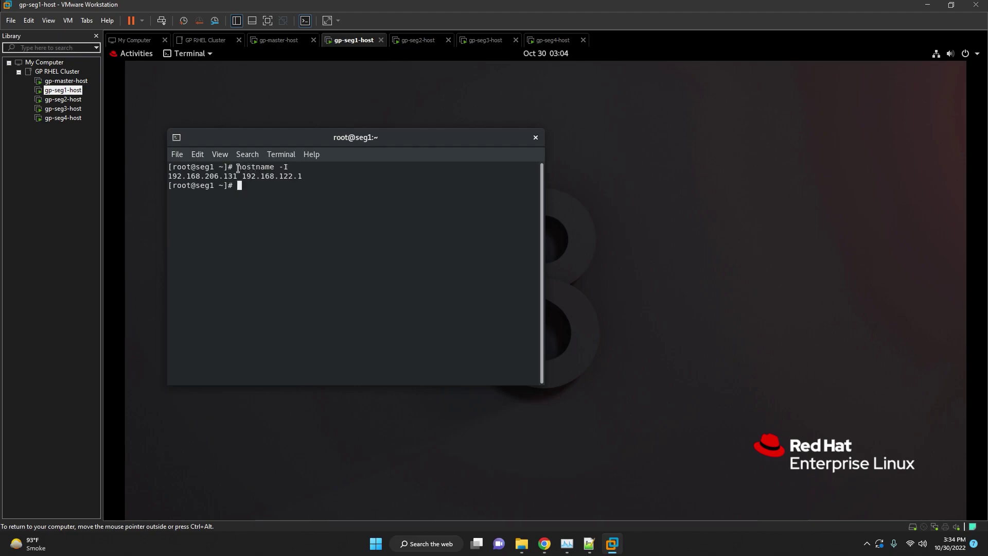
pyautogui.moveTo(238, 167); pyautogui.dragTo(288, 168)
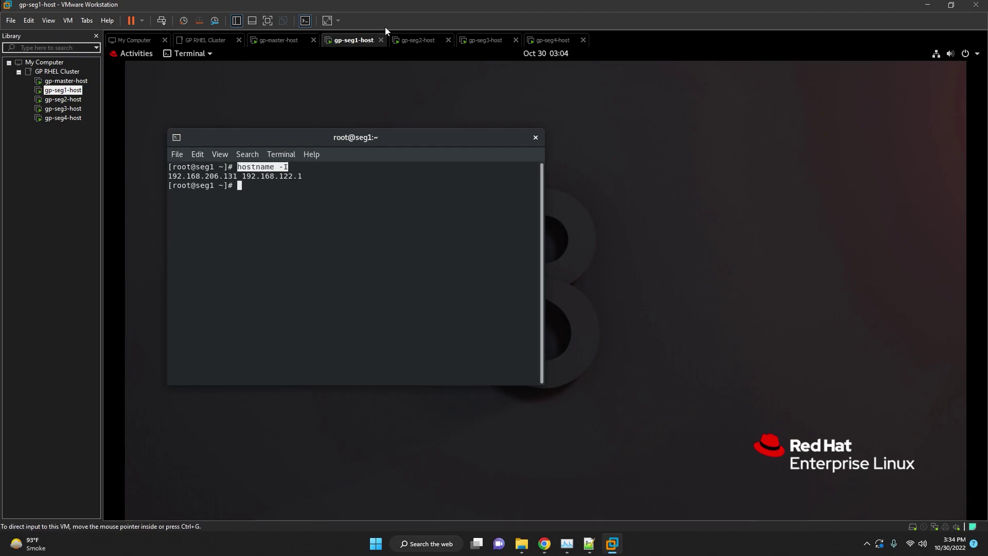
# Run hostname -I in the seg2 and seg3 terminals to list their IPs.
pyautogui.click(415, 46)
pyautogui.rightClick(381, 186)
pyautogui.click(396, 223)
pyautogui.press('Return')
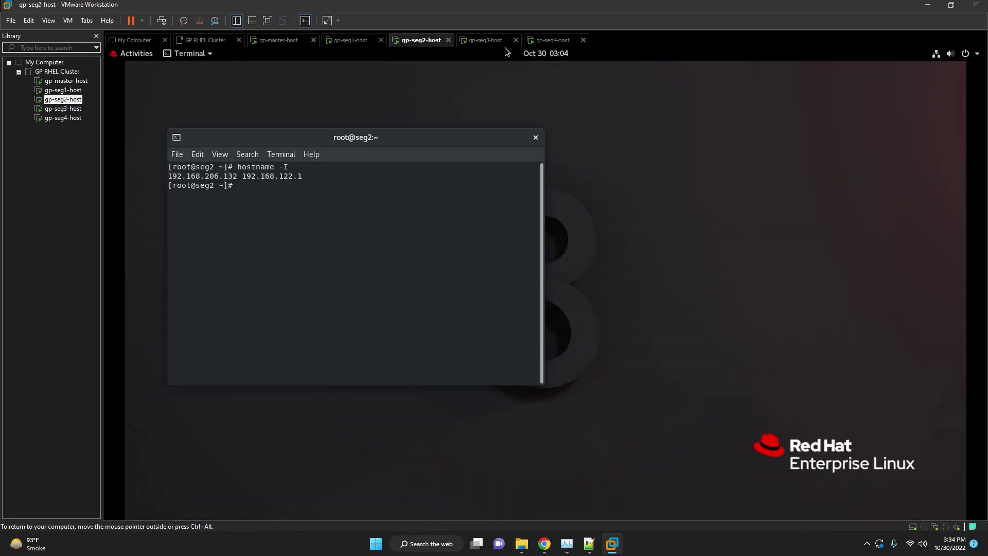
pyautogui.click(488, 42)
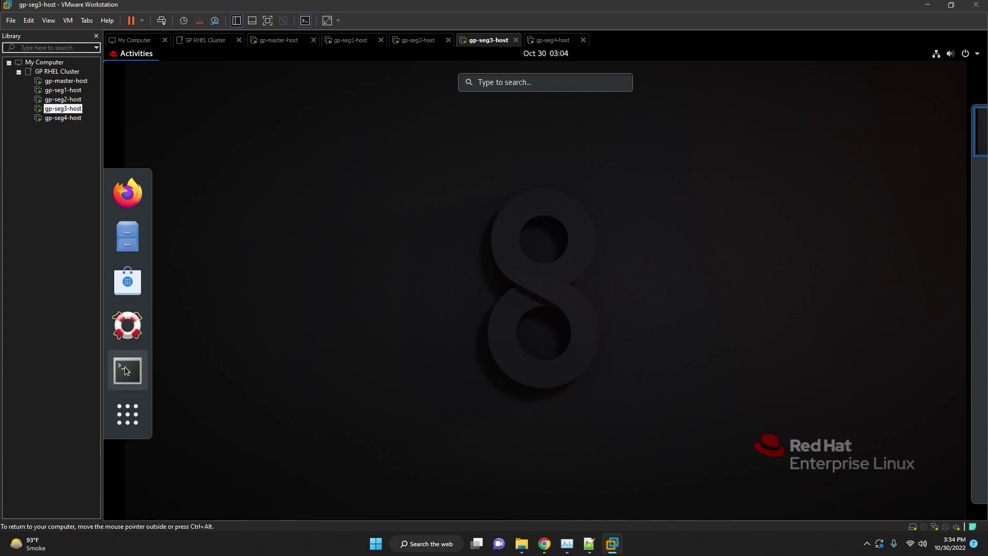
pyautogui.click(125, 370)
pyautogui.rightClick(332, 186)
pyautogui.click(349, 225)
pyautogui.press('Return')
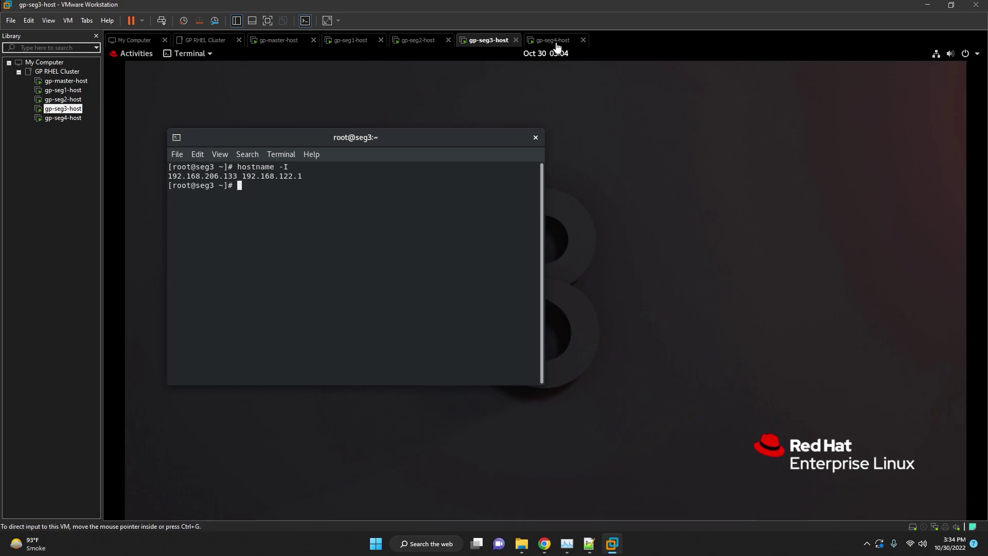
# Run hostname -I on seg4 (192.168.206.134), then return to the master's terminal.
pyautogui.click(558, 47)
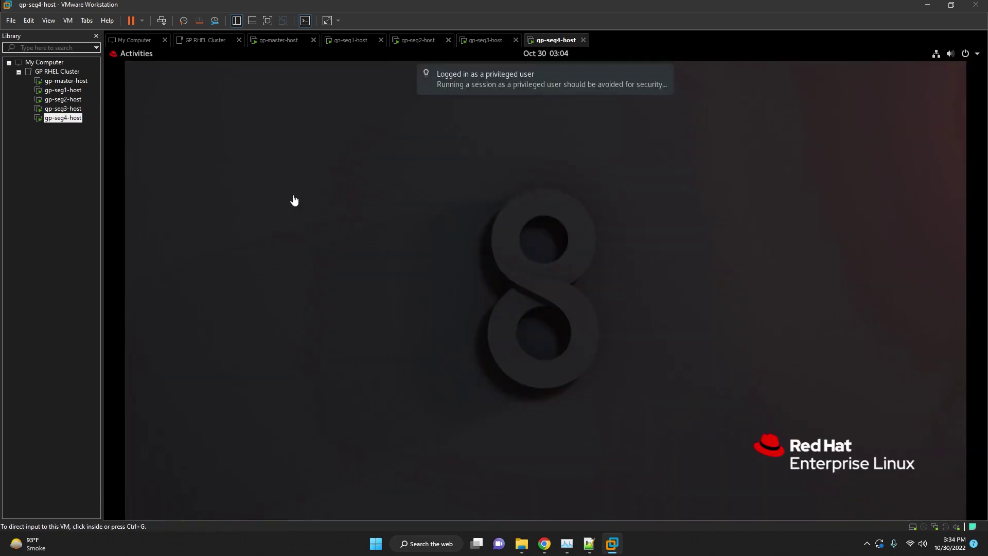
pyautogui.click(124, 54)
pyautogui.click(127, 368)
pyautogui.rightClick(353, 230)
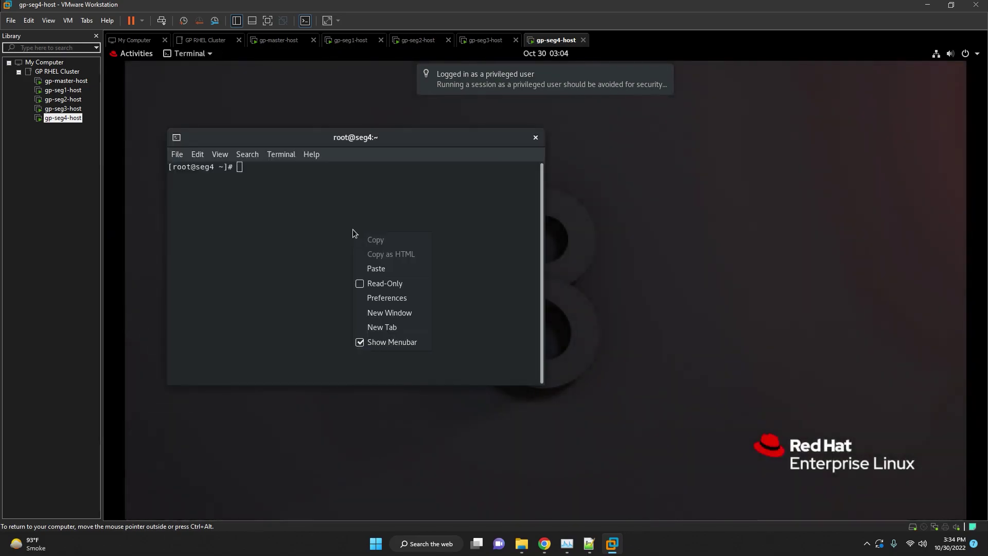
pyautogui.click(382, 264)
pyautogui.press('Return')
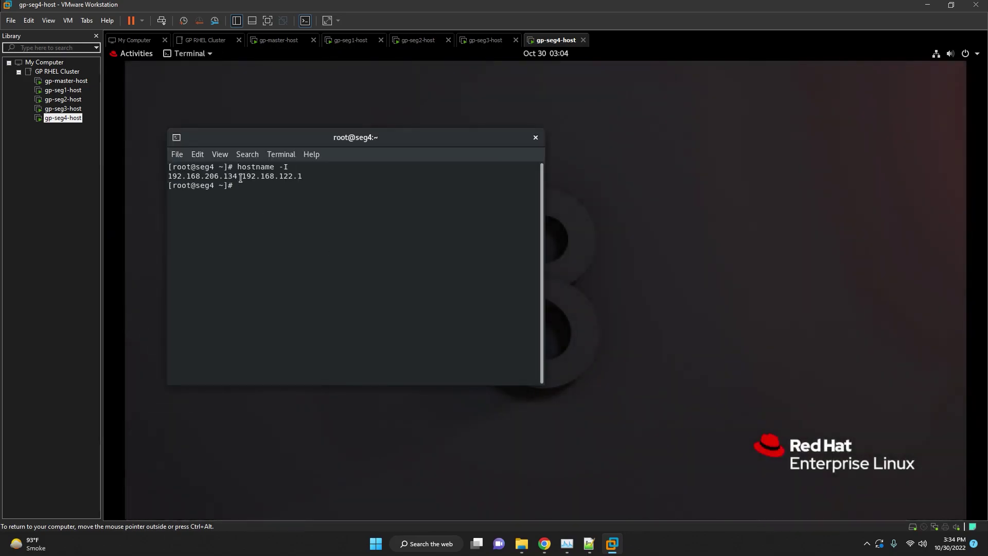
pyautogui.click(265, 41)
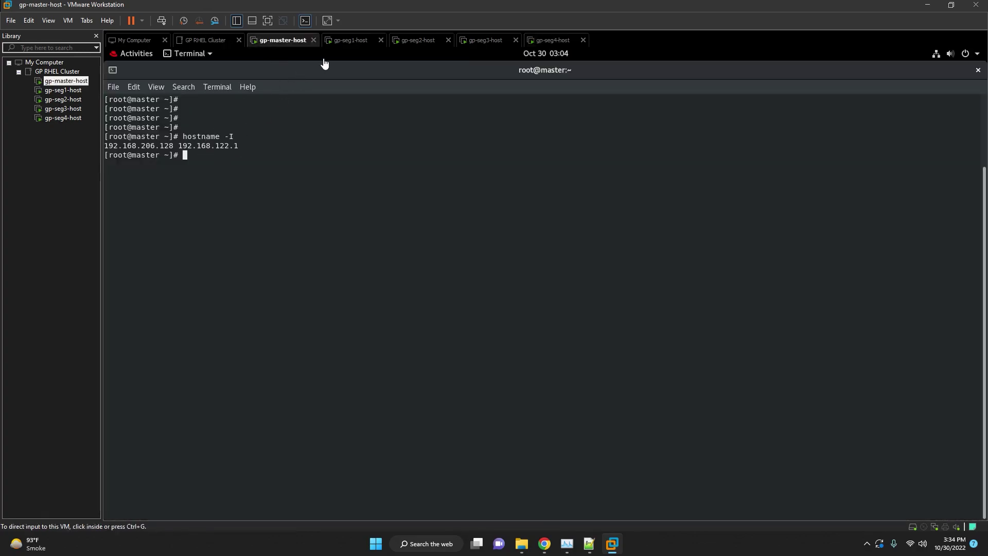
pyautogui.click(354, 41)
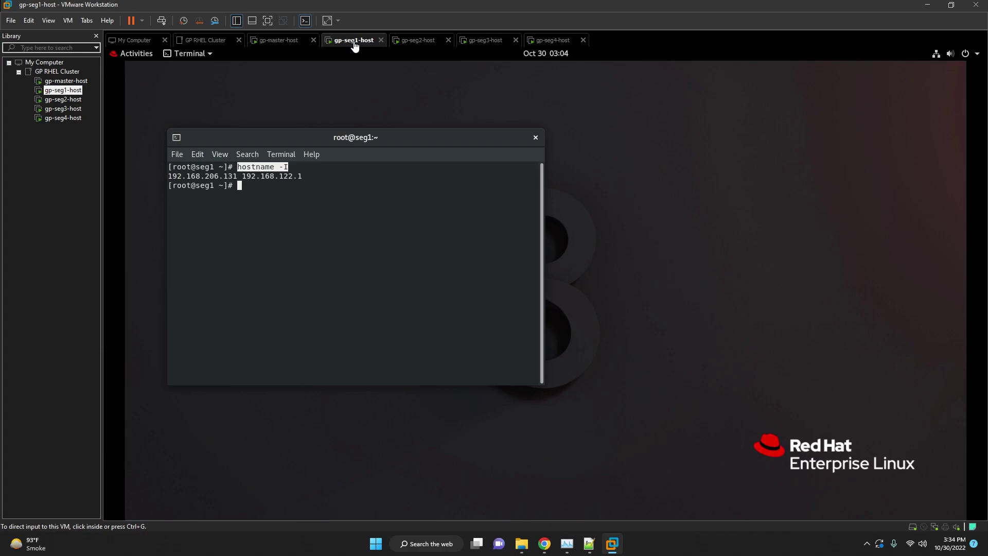
pyautogui.click(276, 43)
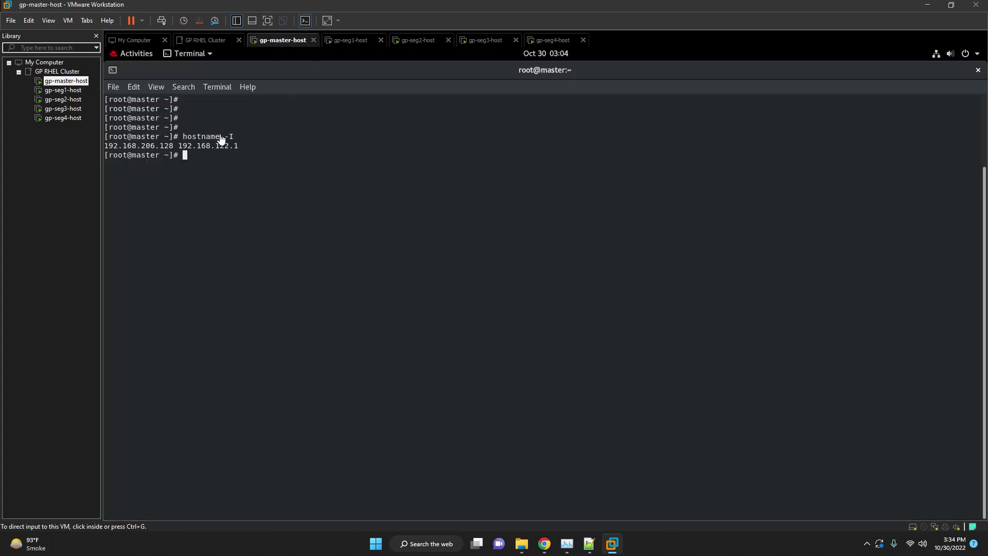
# Change the master IP's last digit to 8 in the notes, for 192.168.206.128.
pyautogui.click(589, 543)
pyautogui.scroll(-2, 660, 252)
pyautogui.click(566, 244)
pyautogui.click(599, 274)
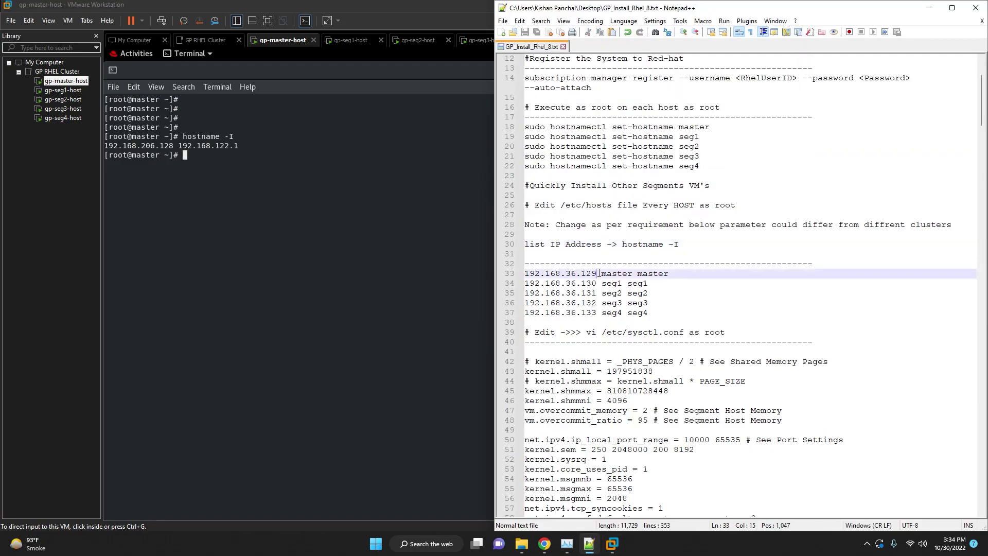
pyautogui.press('BackSpace')
pyautogui.write('8')
pyautogui.click(337, 208)
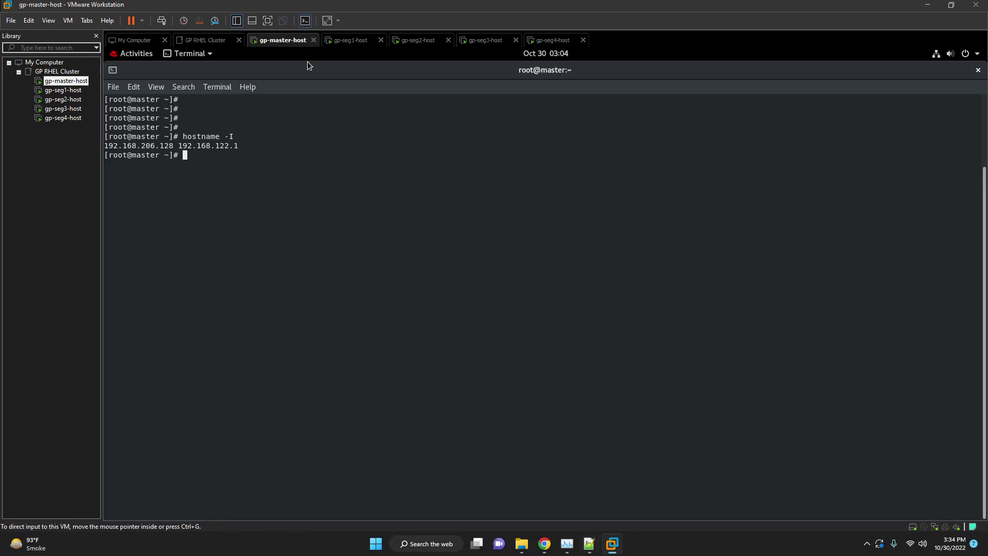
pyautogui.click(355, 41)
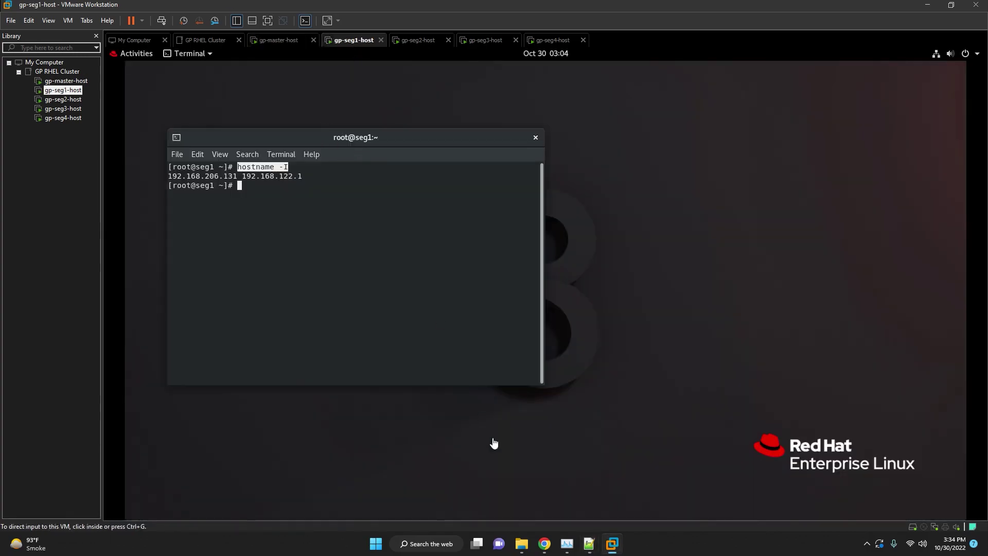
# Set the last digits of the seg1–seg4 IPs to 1, 2, 3 and 4.
pyautogui.click(590, 544)
pyautogui.press('Down')
pyautogui.press('Down')
pyautogui.press('End')
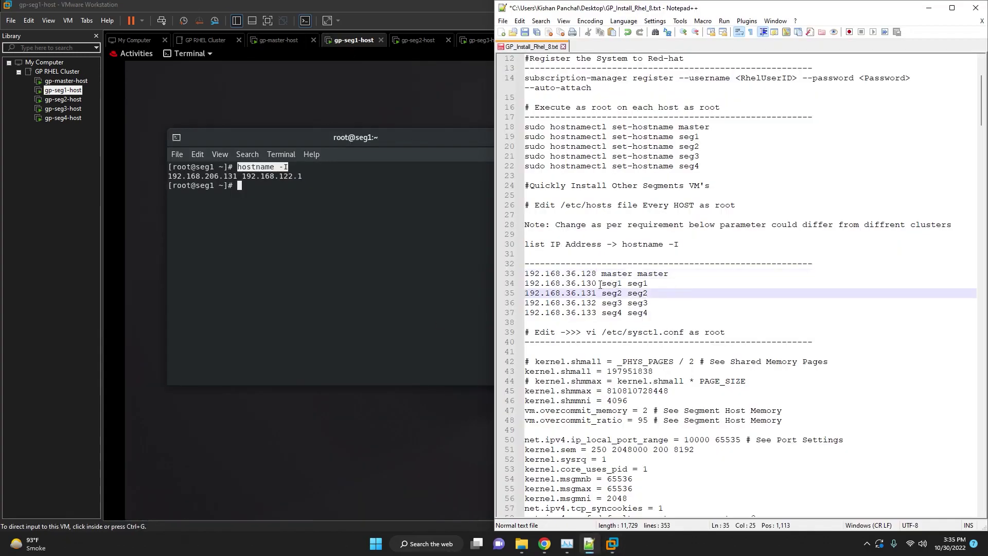
pyautogui.click(600, 284)
pyautogui.press('BackSpace')
pyautogui.write('1')
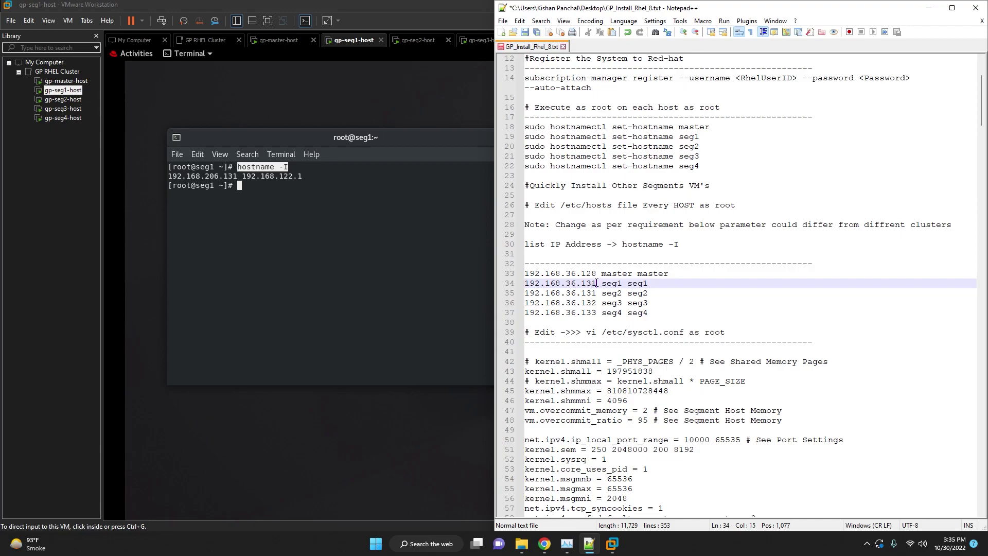
pyautogui.press('Down')
pyautogui.press('BackSpace')
pyautogui.write('2')
pyautogui.press('Down')
pyautogui.press('BackSpace')
pyautogui.write('3')
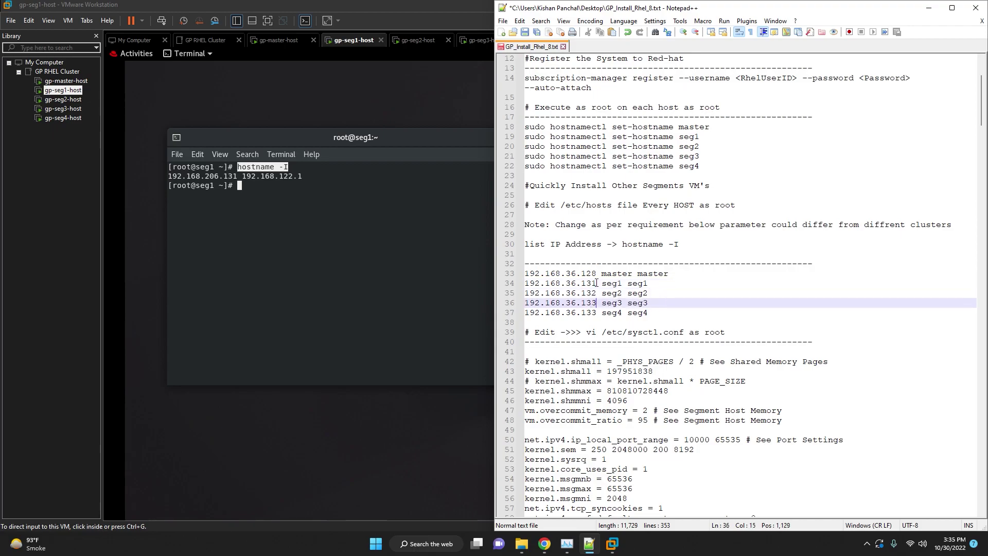
pyautogui.press('Down')
pyautogui.press('BackSpace')
pyautogui.write('4')
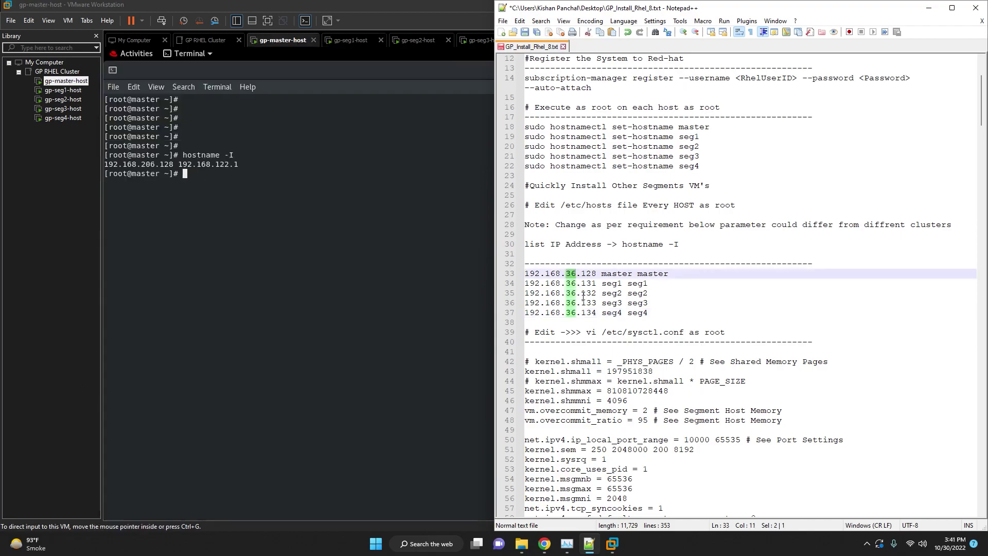
# Replace the 36 octet with 206 in the seg1–seg4 IP addresses.
pyautogui.write('206')
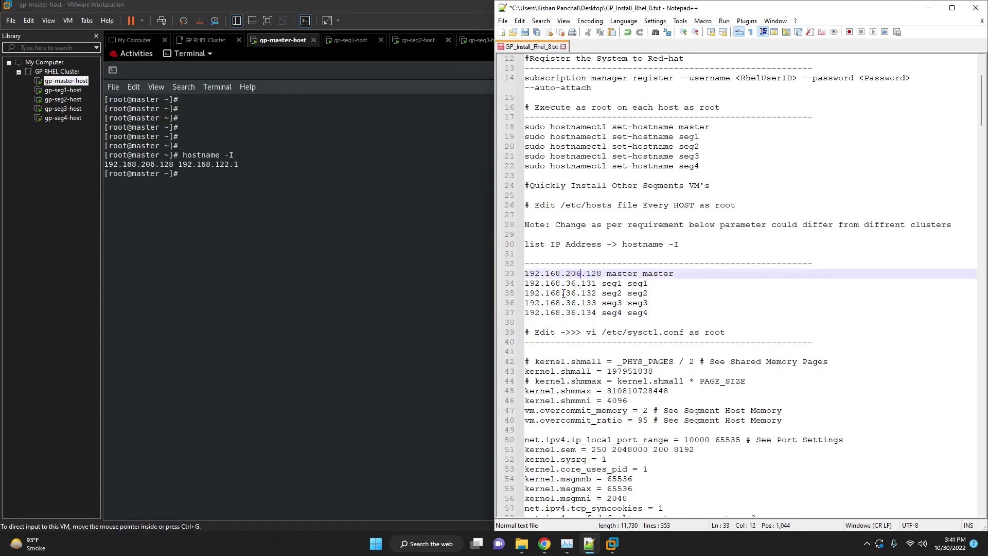
pyautogui.moveTo(566, 277); pyautogui.dragTo(584, 274)
pyautogui.hotkey('ctrl', 'c')
pyautogui.doubleClick(571, 283)
pyautogui.hotkey('ctrl', 'v')
pyautogui.doubleClick(571, 293)
pyautogui.hotkey('ctrl', 'v')
pyautogui.doubleClick(571, 303)
pyautogui.hotkey('ctrl', 'v')
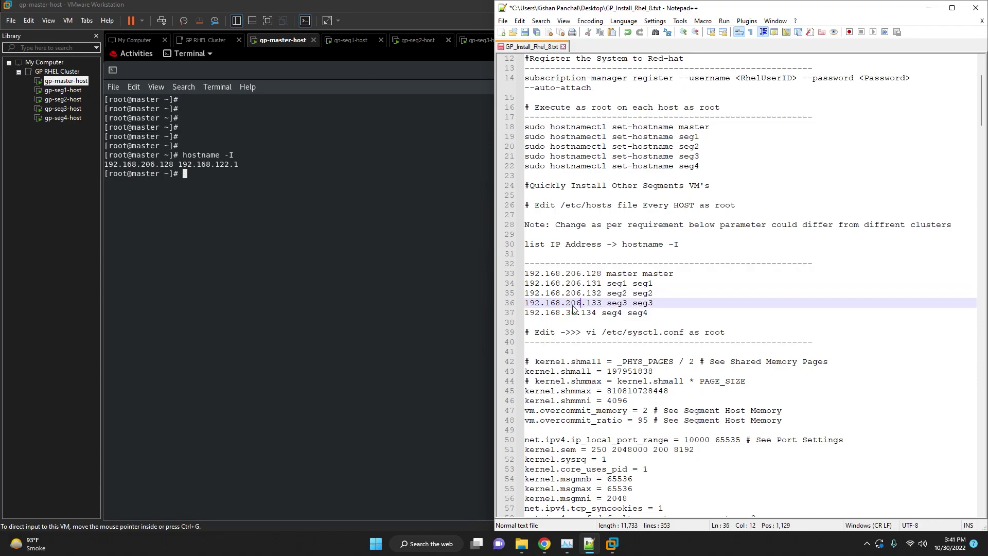
pyautogui.doubleClick(572, 312)
pyautogui.hotkey('ctrl', 'v')
# Clear the master VM's terminal with the clear command.
pyautogui.click(671, 302)
pyautogui.click(361, 115)
pyautogui.press('Return')
pyautogui.press('Return')
pyautogui.write('clear')
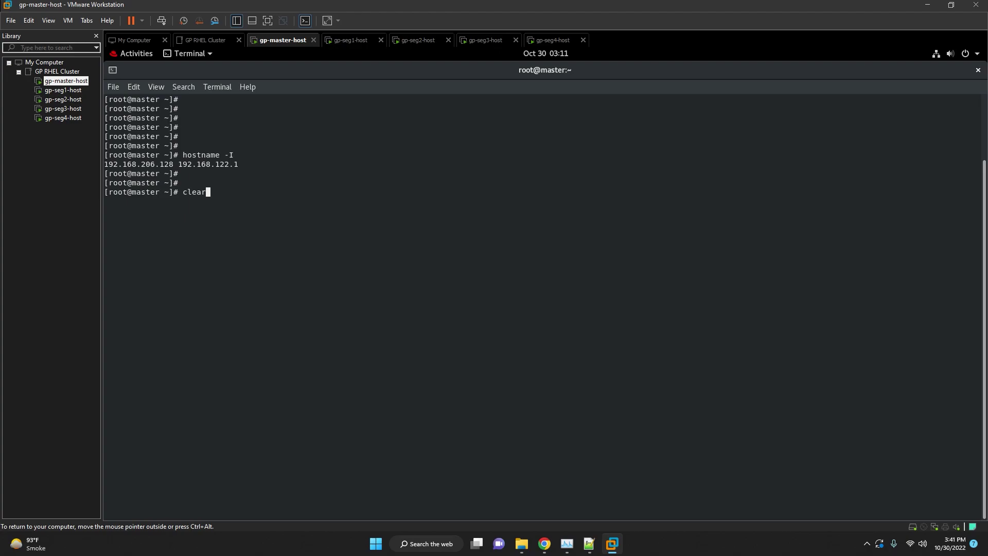
pyautogui.press('Return')
pyautogui.press('Return')
pyautogui.press('Return')
pyautogui.press('Return')
pyautogui.press('Return')
pyautogui.press('Return')
pyautogui.press('Return')
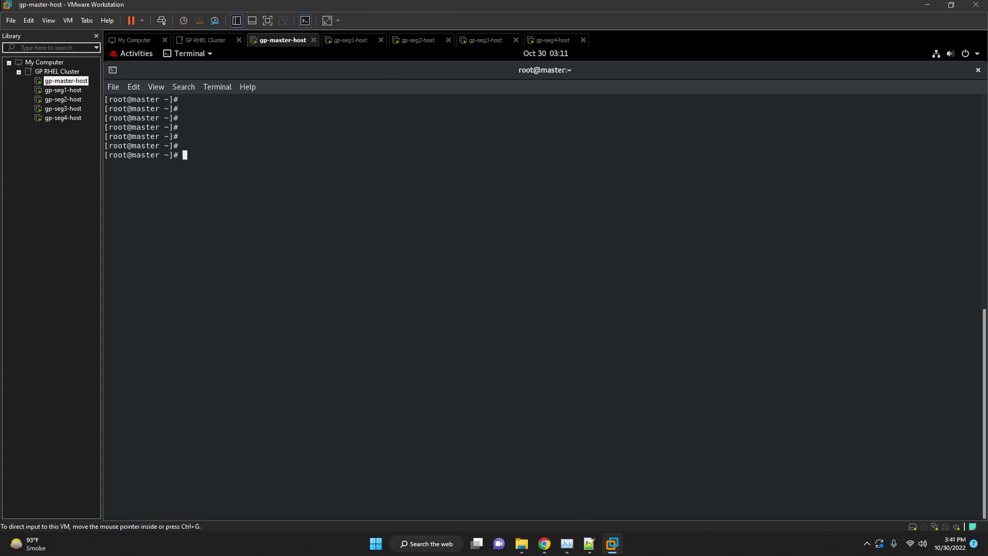
# Open /etc/hosts in gedit on the master, using the path copied from the notes.
pyautogui.click(590, 544)
pyautogui.moveTo(649, 313); pyautogui.dragTo(525, 273)
pyautogui.click(669, 283)
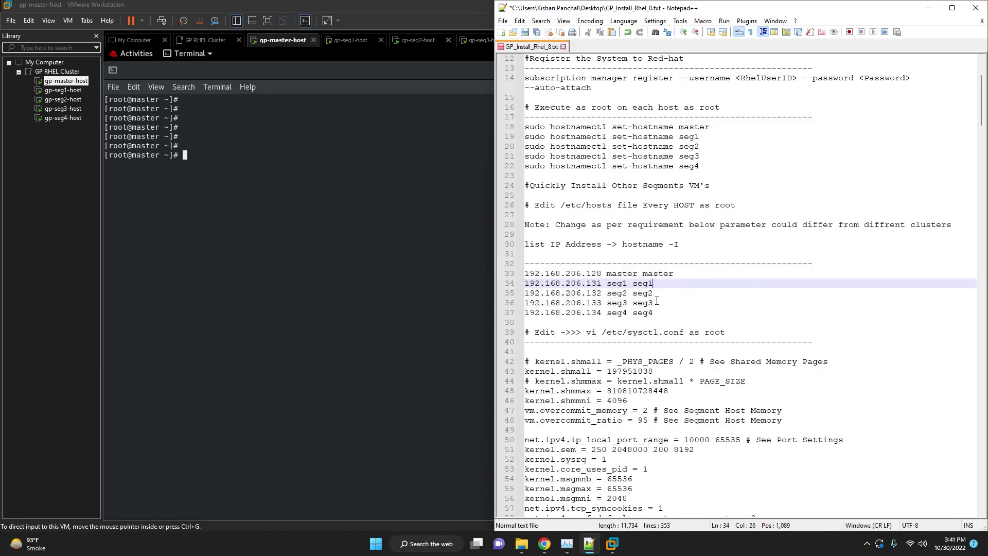
pyautogui.click(657, 301)
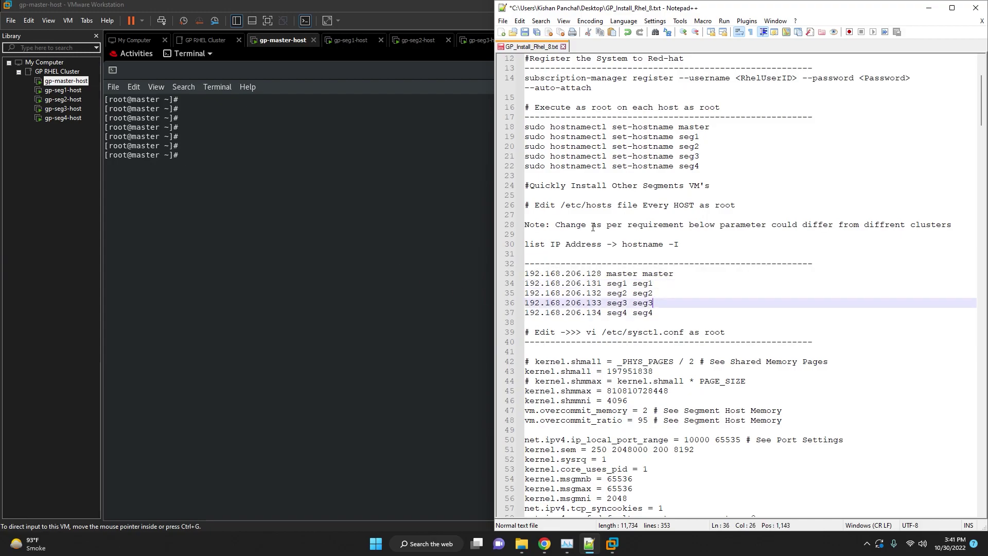
pyautogui.click(667, 294)
pyautogui.moveTo(609, 206); pyautogui.dragTo(561, 205)
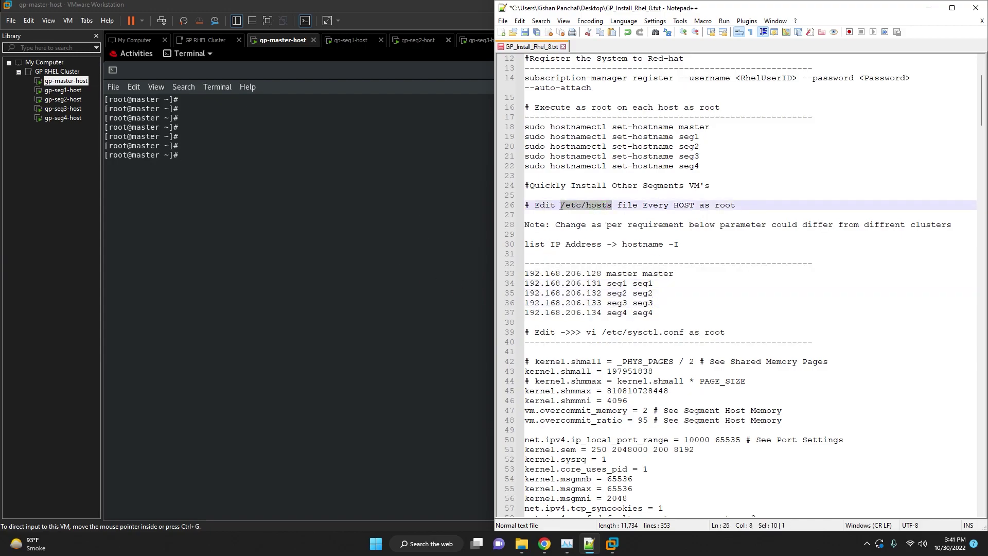
pyautogui.click(326, 181)
pyautogui.write('gedit')
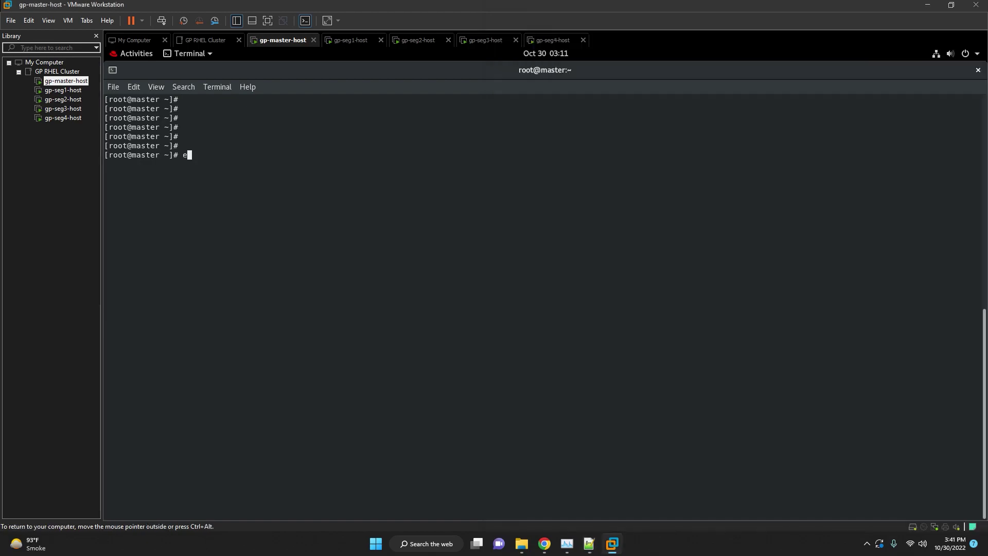
pyautogui.rightClick(327, 184)
pyautogui.click(341, 216)
pyautogui.press('Return')
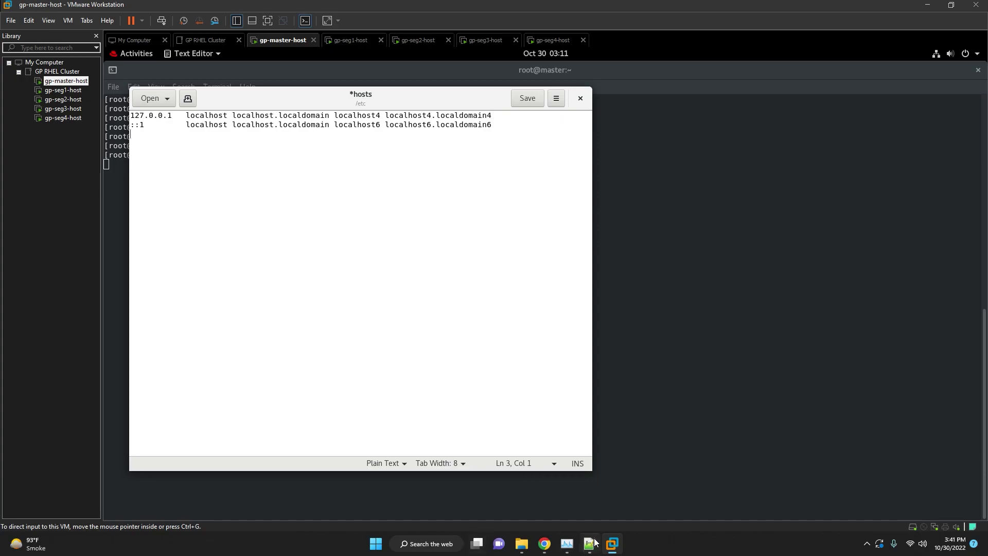
# Paste the five host entries from notes lines 33–37 into /etc/hosts and save it.
pyautogui.click(594, 542)
pyautogui.click(653, 283)
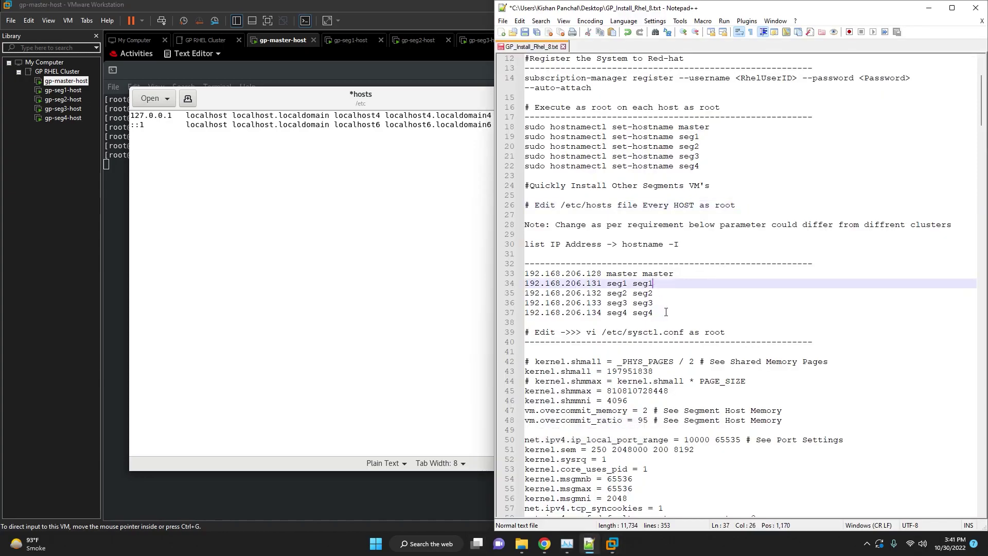
pyautogui.moveTo(666, 312); pyautogui.dragTo(521, 275)
pyautogui.hotkey('ctrl', 'c')
pyautogui.click(316, 180)
pyautogui.rightClick(315, 180)
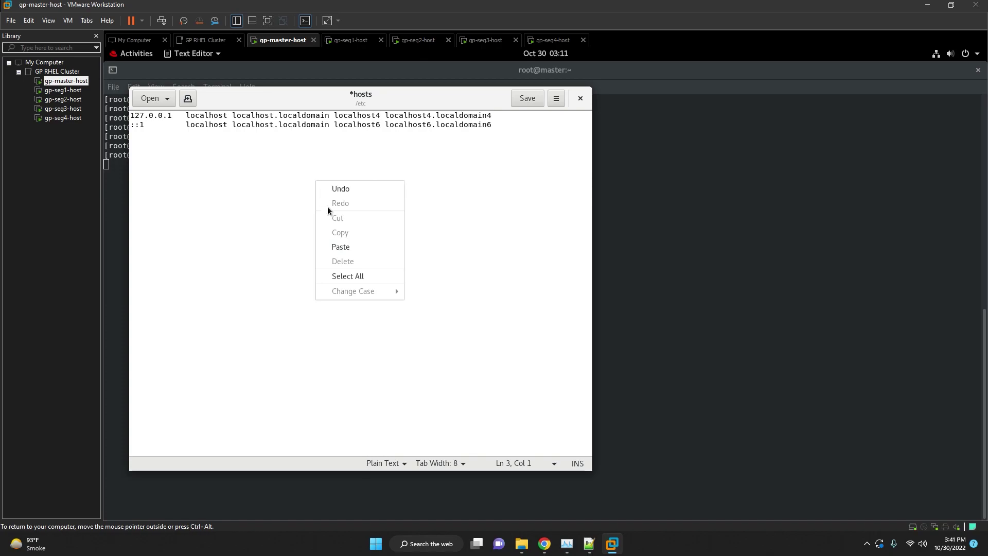
pyautogui.click(340, 247)
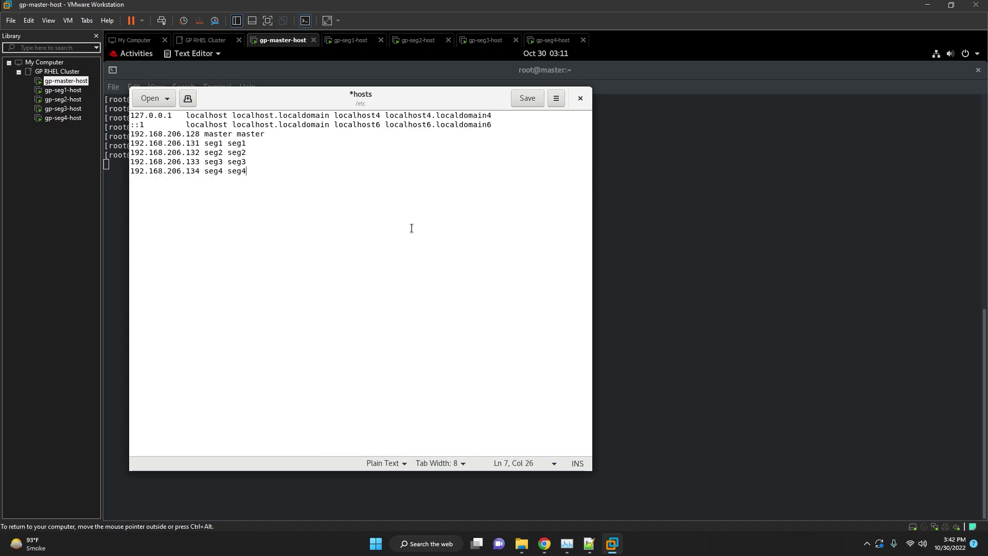
pyautogui.click(582, 99)
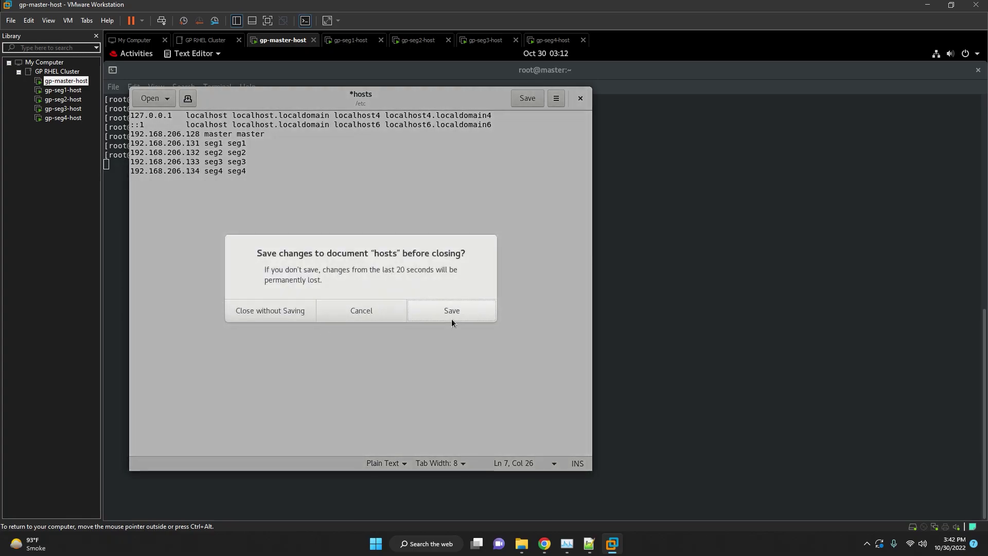
pyautogui.click(452, 312)
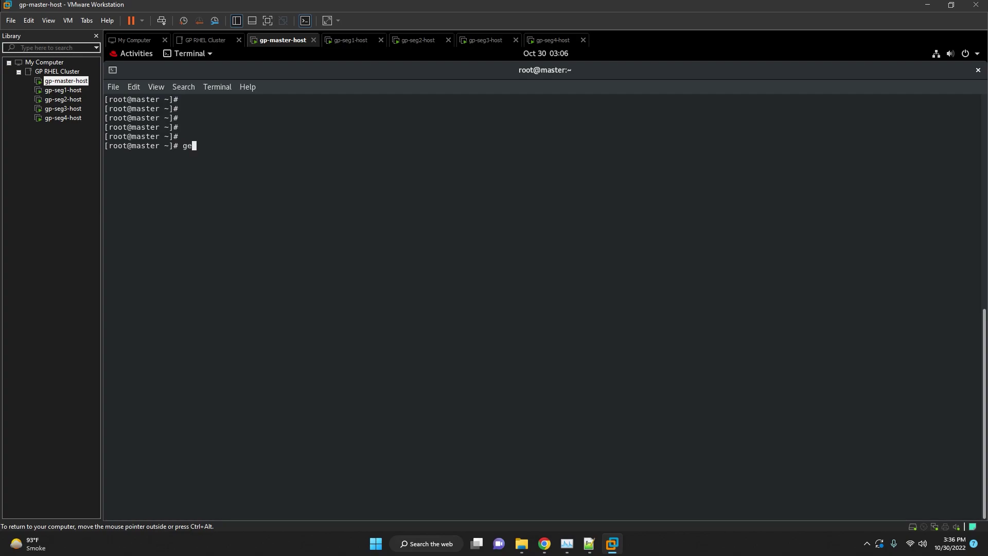
# Open /etc/sysctl.conf in gedit using the copied command, with vi removed.
pyautogui.write('dit')
pyautogui.rightClick(384, 151)
pyautogui.click(409, 186)
pyautogui.press('Left')
pyautogui.press('Left')
pyautogui.press('Left')
pyautogui.press('Left')
pyautogui.press('Left')
pyautogui.press('Left')
pyautogui.press('Left')
pyautogui.press('Left')
pyautogui.press('Left')
pyautogui.press('Left')
pyautogui.press('Left')
pyautogui.press('Left')
pyautogui.press('Left')
pyautogui.press('Left')
pyautogui.press('Left')
pyautogui.press('BackSpace')
pyautogui.press('BackSpace')
pyautogui.press('BackSpace')
pyautogui.press('Return')
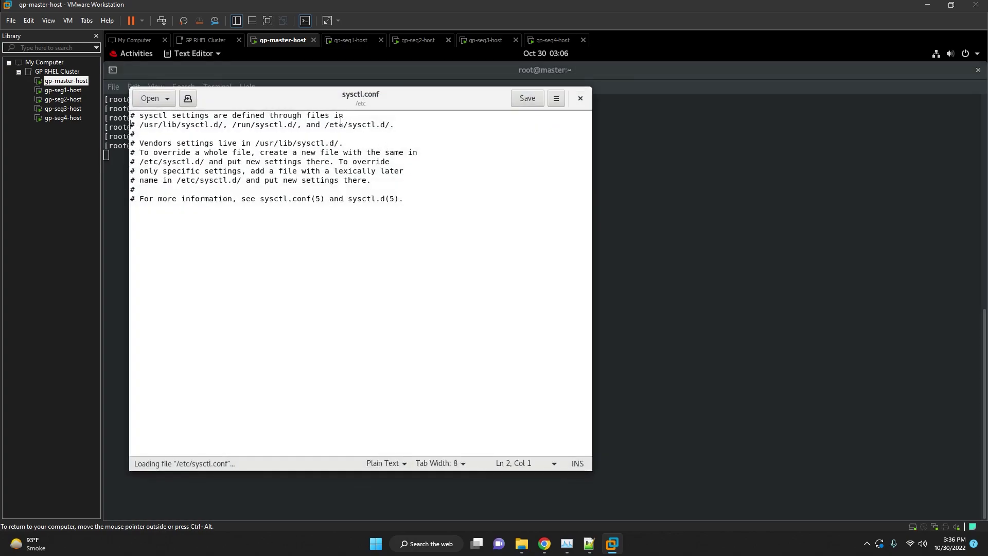
# Append notes lines 42–71 to the end of sysctl.conf and save the file.
pyautogui.click(402, 199)
pyautogui.press('Return')
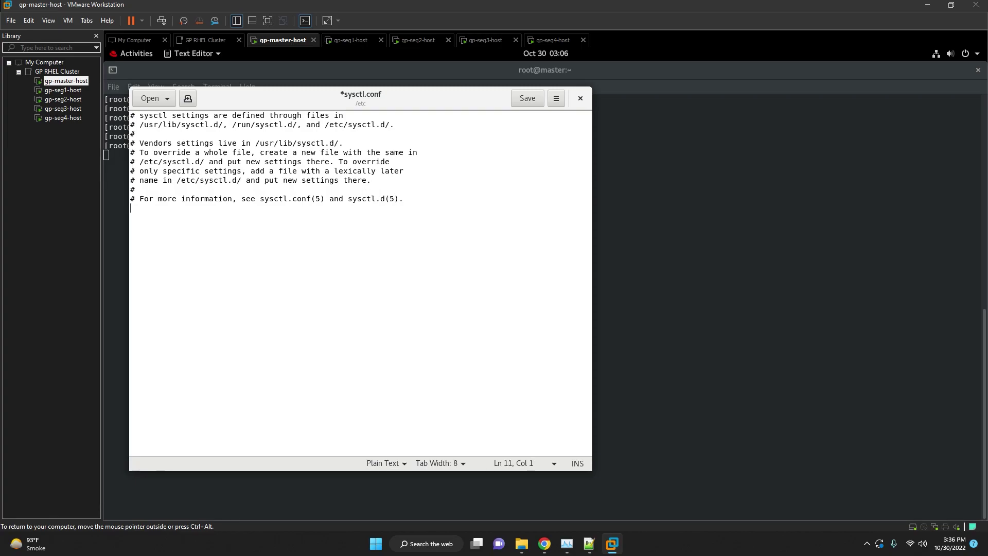
pyautogui.click(590, 544)
pyautogui.click(645, 297)
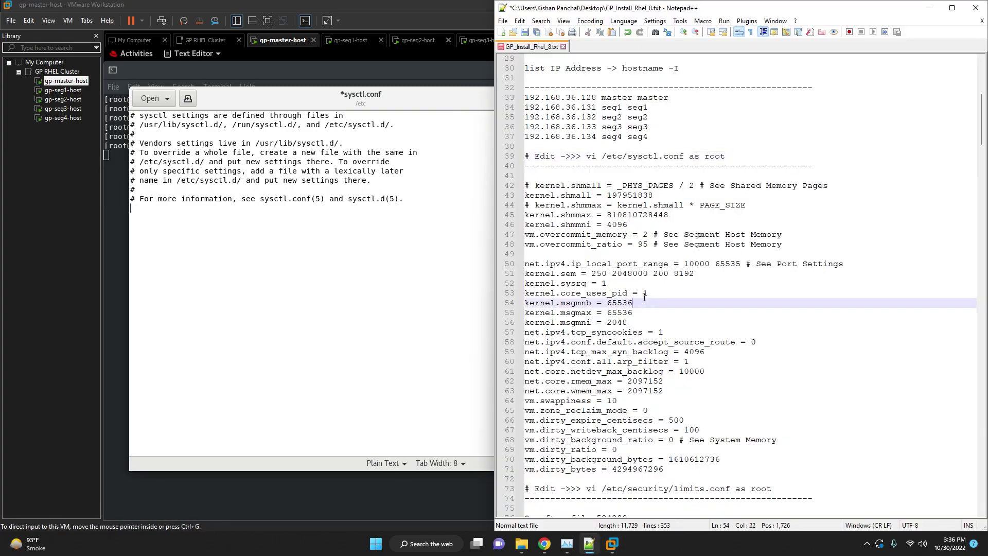
pyautogui.moveTo(527, 185); pyautogui.dragTo(764, 466)
pyautogui.hotkey('ctrl', 'c')
pyautogui.click(369, 281)
pyautogui.rightClick(370, 252)
pyautogui.click(396, 319)
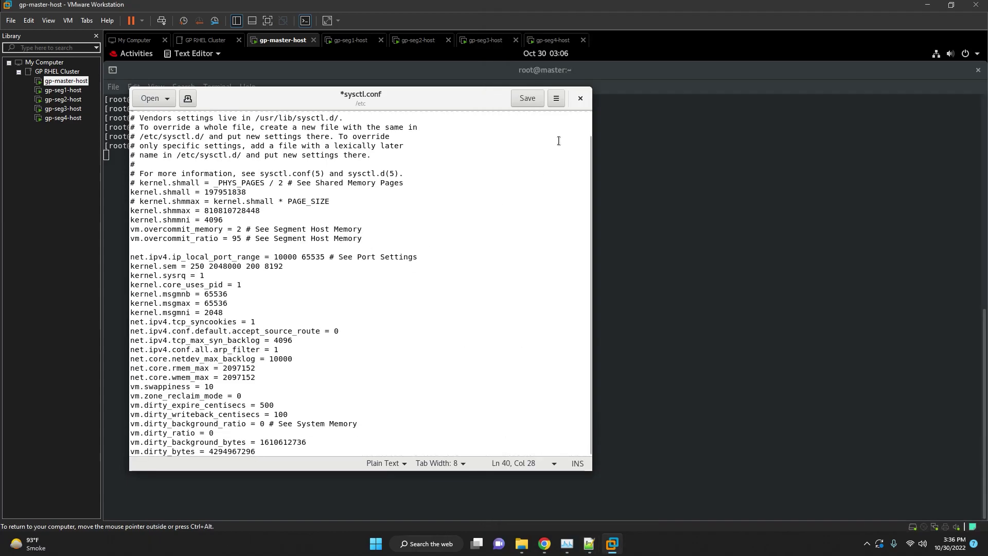
pyautogui.click(581, 98)
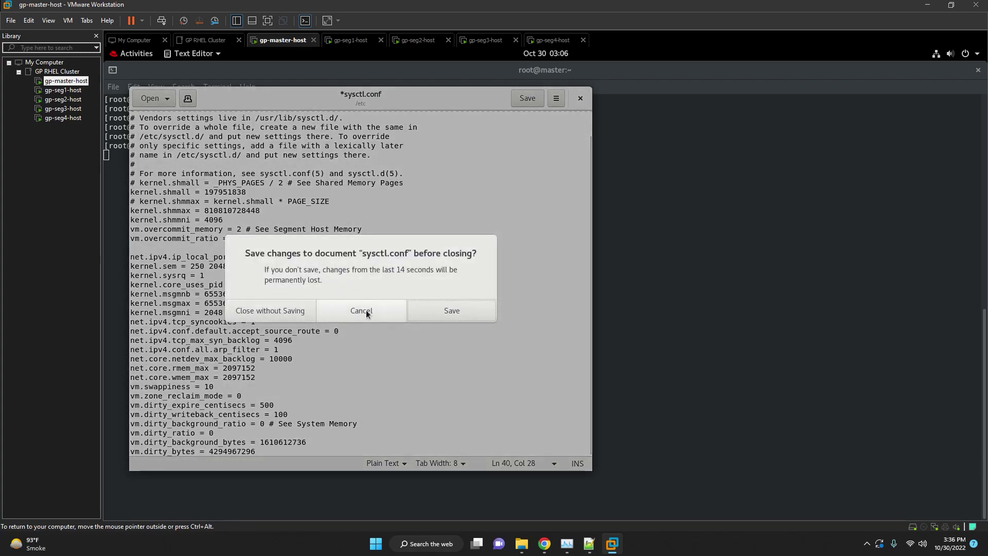
pyautogui.click(463, 311)
# Open /etc/security/limits.conf in gedit, using the path copied from the notes.
pyautogui.press('Return')
pyautogui.press('Return')
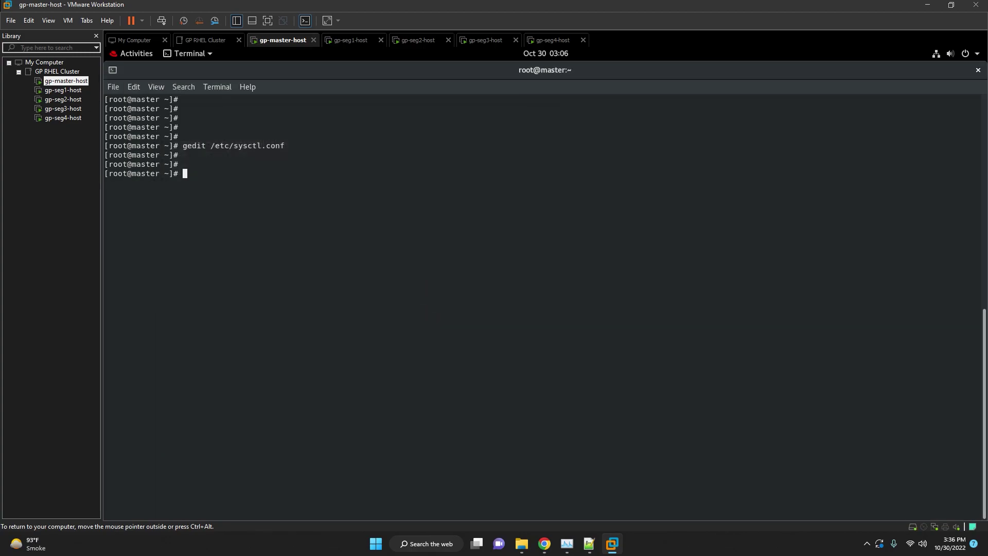
pyautogui.click(589, 544)
pyautogui.scroll(-6, 629, 335)
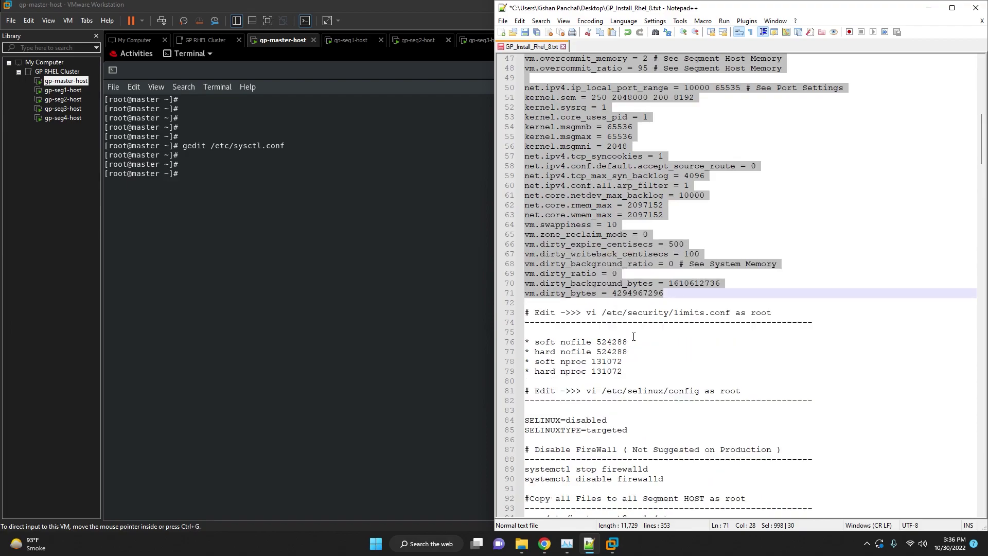
pyautogui.press('Down')
pyautogui.press('Down')
pyautogui.press('Down')
pyautogui.press('Down')
pyautogui.press('Down')
pyautogui.moveTo(732, 314); pyautogui.dragTo(607, 318)
pyautogui.click(415, 257)
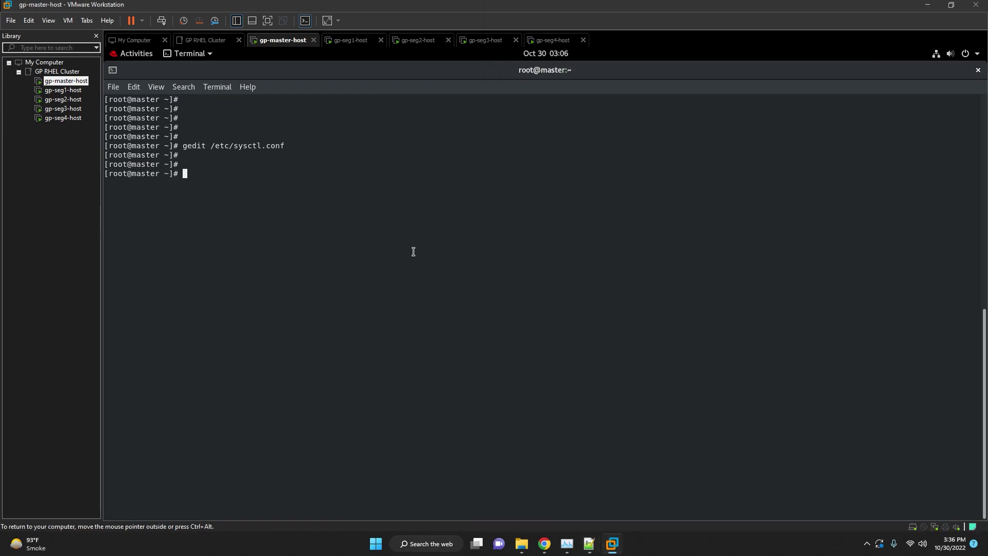
pyautogui.write('gedit')
pyautogui.rightClick(414, 252)
pyautogui.click(420, 287)
pyautogui.press('Return')
# Append the soft/hard nofile 524288 and nproc 131072 lines to limits.conf and save it.
pyautogui.scroll(-8, 427, 290)
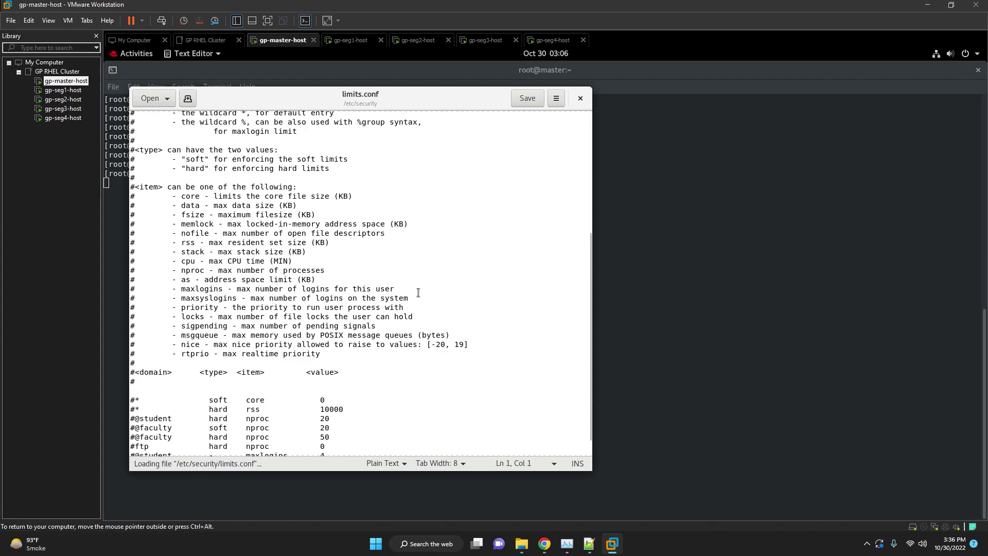
pyautogui.click(175, 369)
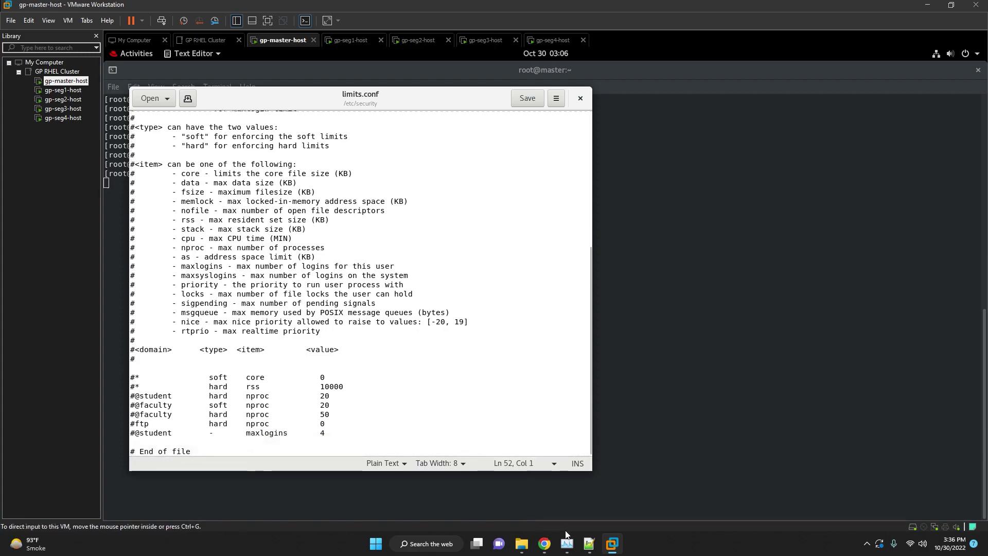
pyautogui.click(589, 544)
pyautogui.moveTo(623, 371); pyautogui.dragTo(533, 341)
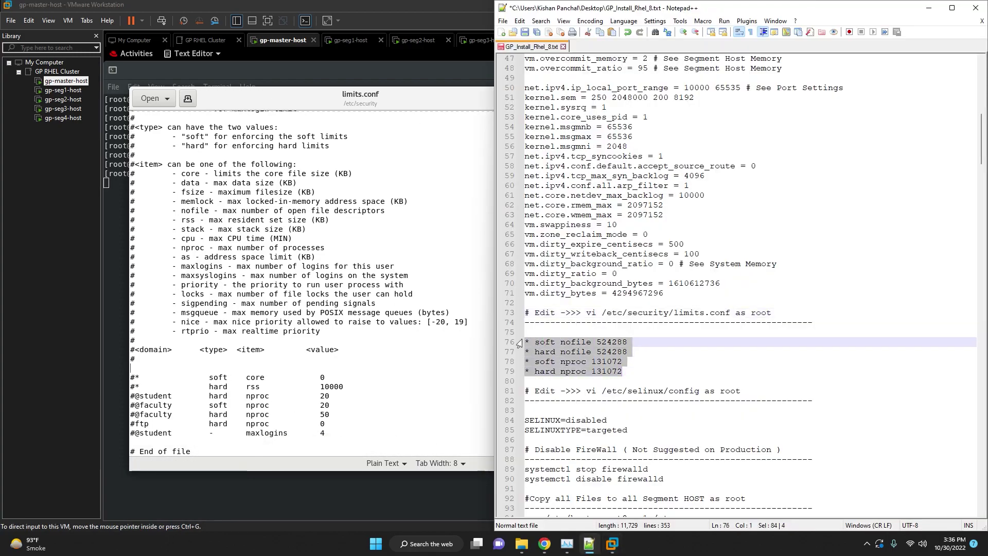
pyautogui.click(180, 369)
pyautogui.press('Return')
pyautogui.write('* soft nofile 524288 * hard nofile 524288 * soft nproc 131072 * hard nproc 131072')
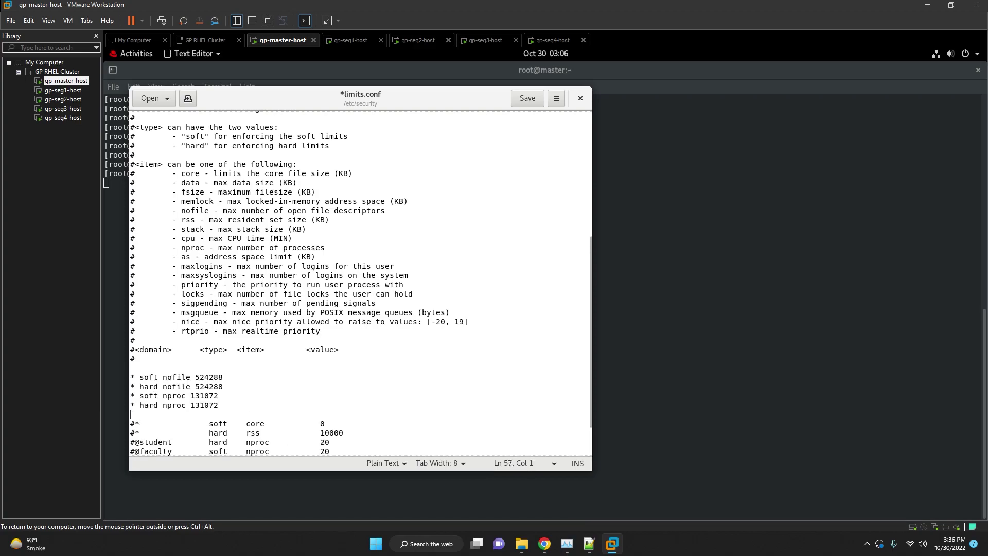
pyautogui.click(580, 99)
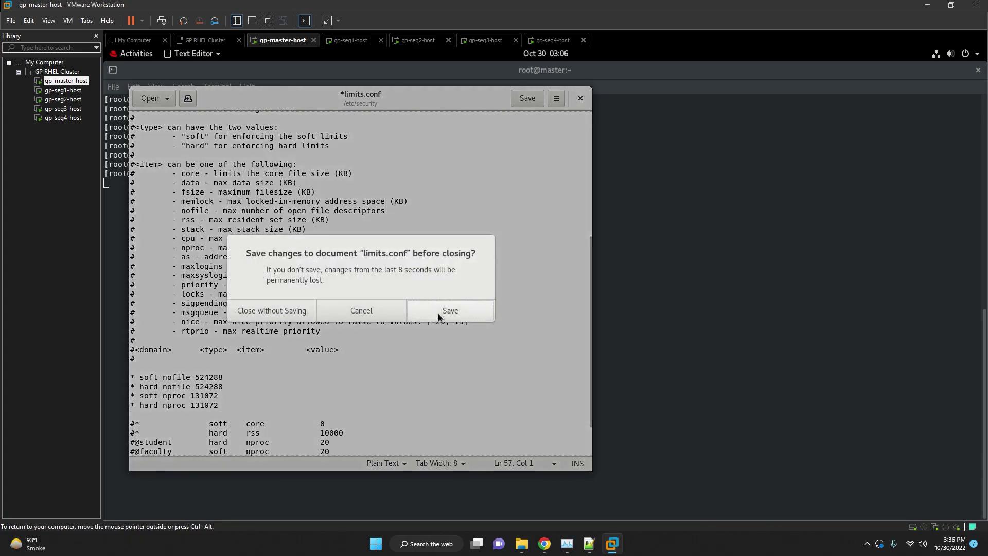
pyautogui.click(433, 311)
pyautogui.press('Return')
pyautogui.press('Return')
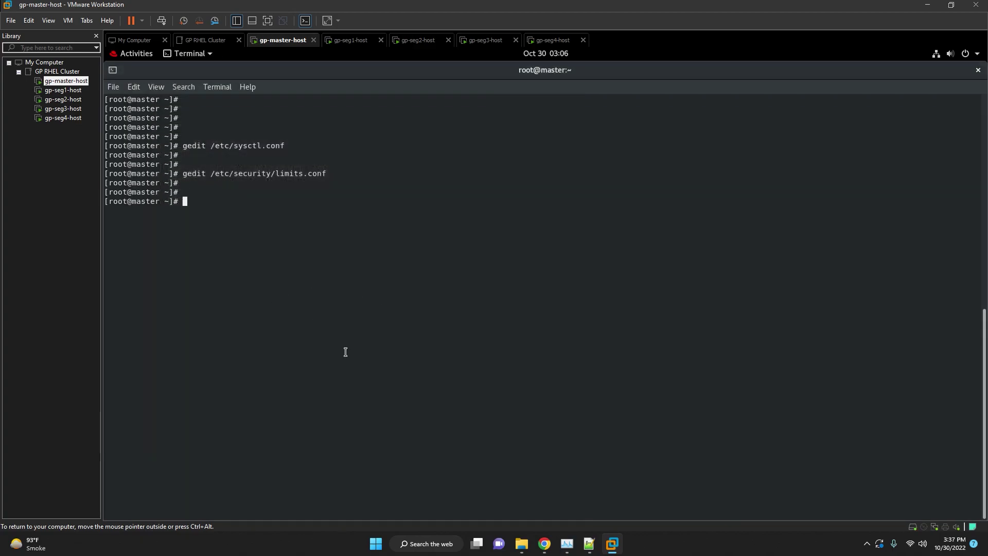
# Open /etc/selinux/config in gedit, using the path copied from notes line 81.
pyautogui.click(589, 544)
pyautogui.scroll(-4, 721, 257)
pyautogui.click(664, 274)
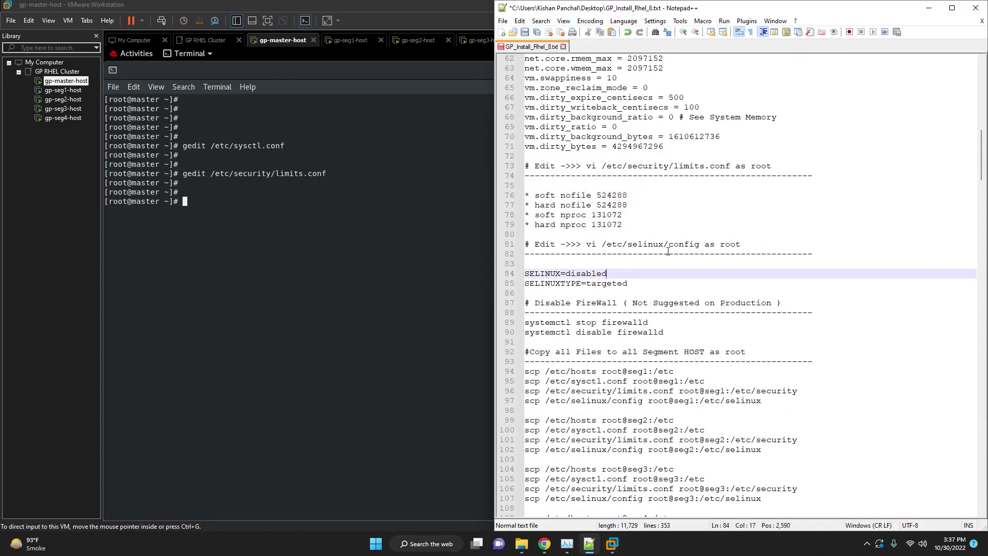
pyautogui.moveTo(699, 244); pyautogui.dragTo(605, 242)
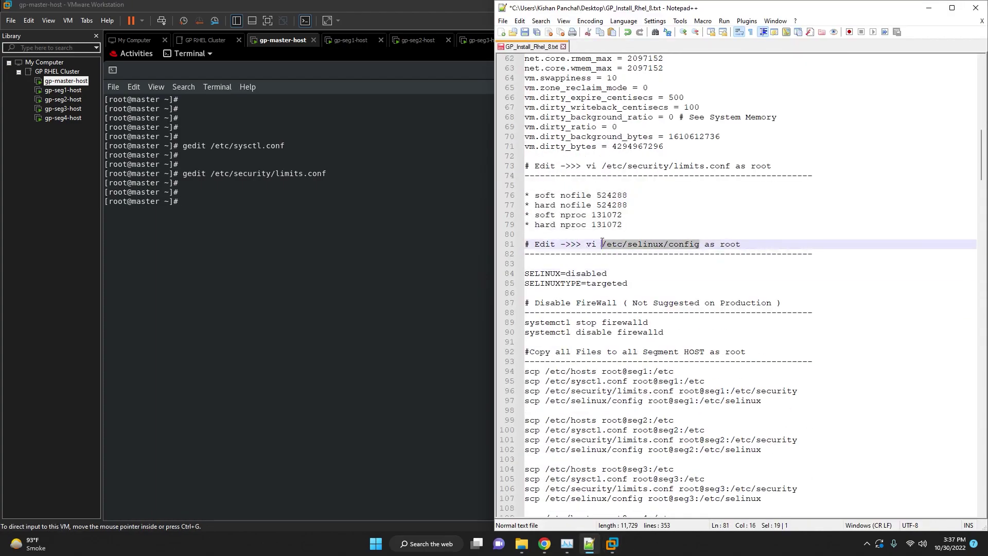
pyautogui.click(408, 255)
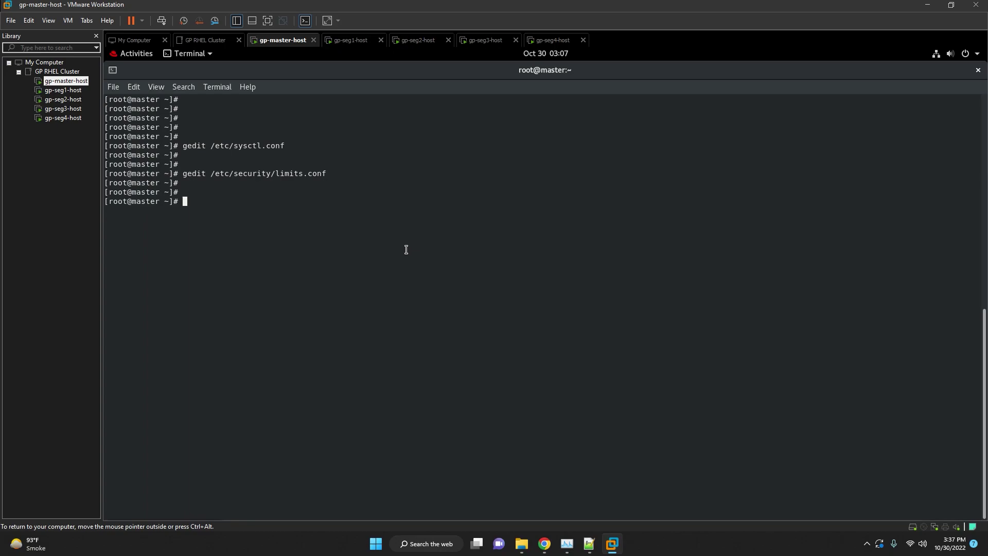
pyautogui.write('gedit')
pyautogui.rightClick(386, 260)
pyautogui.press('Return')
# Change SELINUX=enforcing to SELINUX=disabled, save with Ctrl+S and close gedit.
pyautogui.write('i')
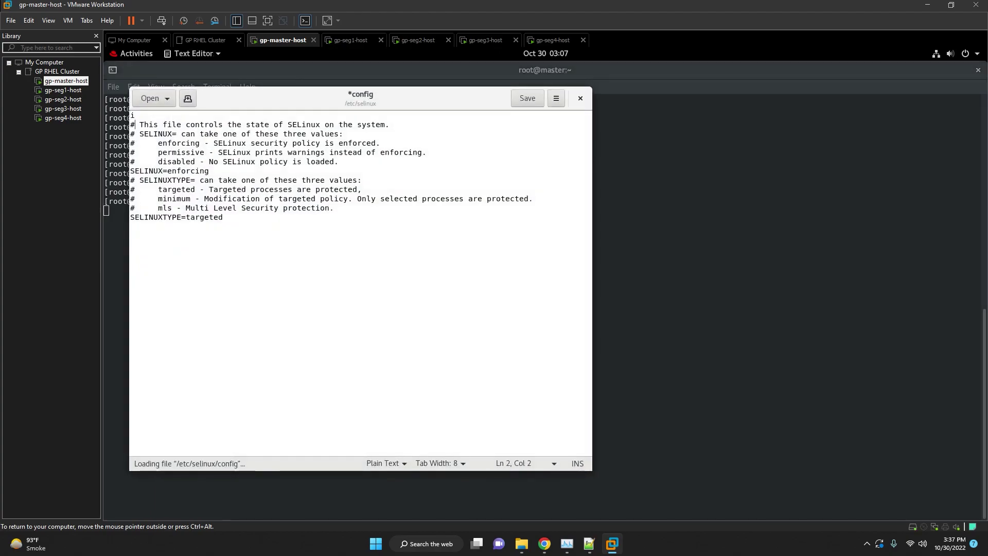
pyautogui.press('Right')
pyautogui.press('Right')
pyautogui.press('Right')
pyautogui.press('Right')
pyautogui.press('Right')
pyautogui.press('Right')
pyautogui.press('Right')
pyautogui.press('Right')
pyautogui.press('Right')
pyautogui.press('Right')
pyautogui.press('Right')
pyautogui.press('Right')
pyautogui.press('Right')
pyautogui.press('Right')
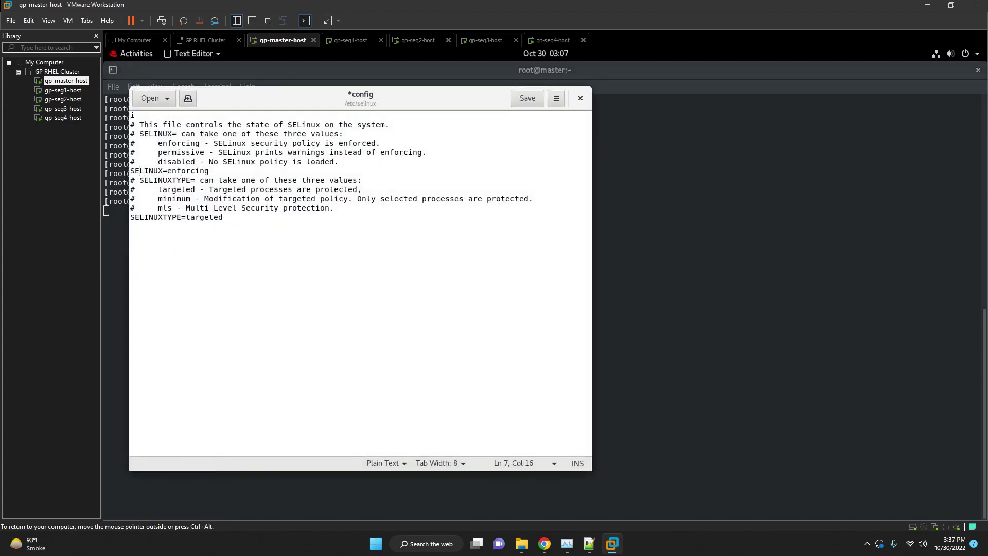
pyautogui.press('BackSpace')
pyautogui.press('BackSpace')
pyautogui.press('BackSpace')
pyautogui.press('BackSpace')
pyautogui.press('BackSpace')
pyautogui.write('dis')
pyautogui.click(589, 543)
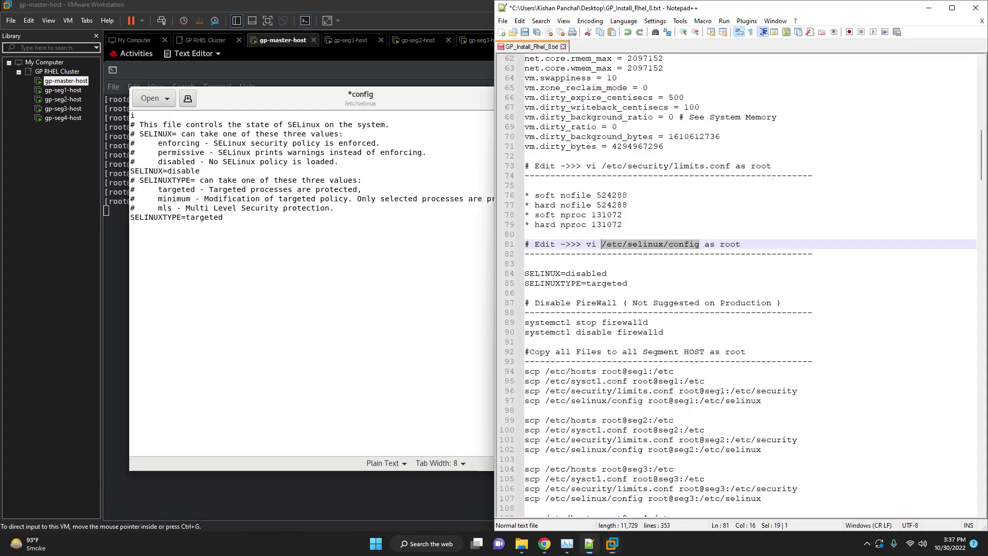
pyautogui.click(589, 544)
pyautogui.write('abled')
pyautogui.click(251, 242)
pyautogui.hotkey('ctrl', 's')
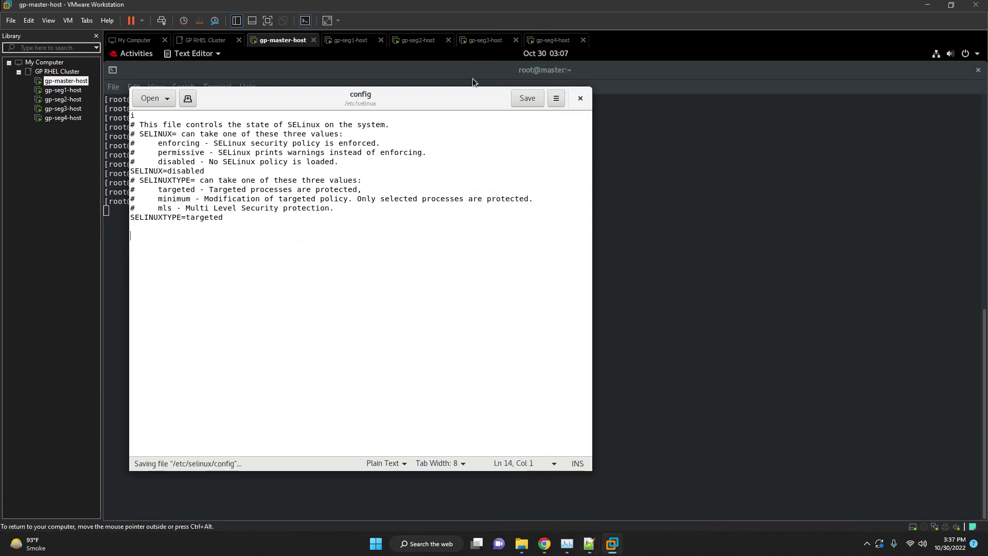
pyautogui.click(580, 98)
# Copy 'systemctl stop firewalld' from the install notes and run it on gp-master-host.
pyautogui.click(589, 543)
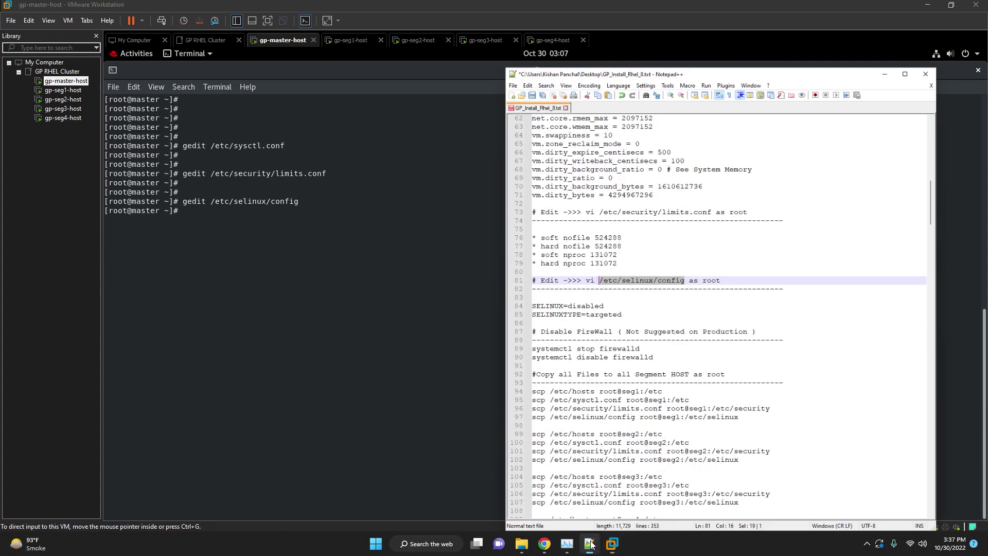
pyautogui.click(657, 287)
pyautogui.scroll(-3, 640, 293)
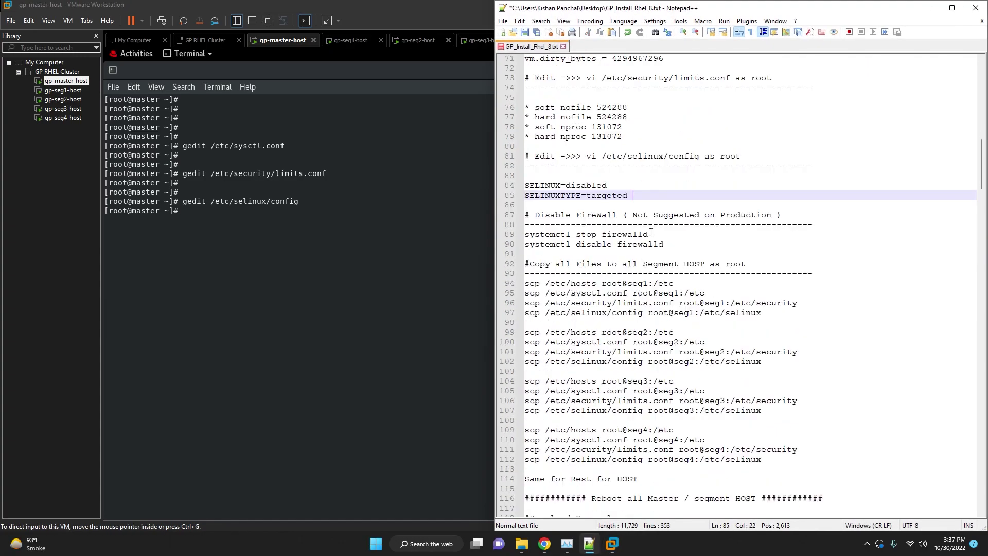
pyautogui.click(651, 235)
pyautogui.moveTo(655, 236); pyautogui.dragTo(521, 235)
pyautogui.hotkey('ctrl', 'c')
pyautogui.click(311, 252)
pyautogui.rightClick(309, 246)
pyautogui.click(337, 281)
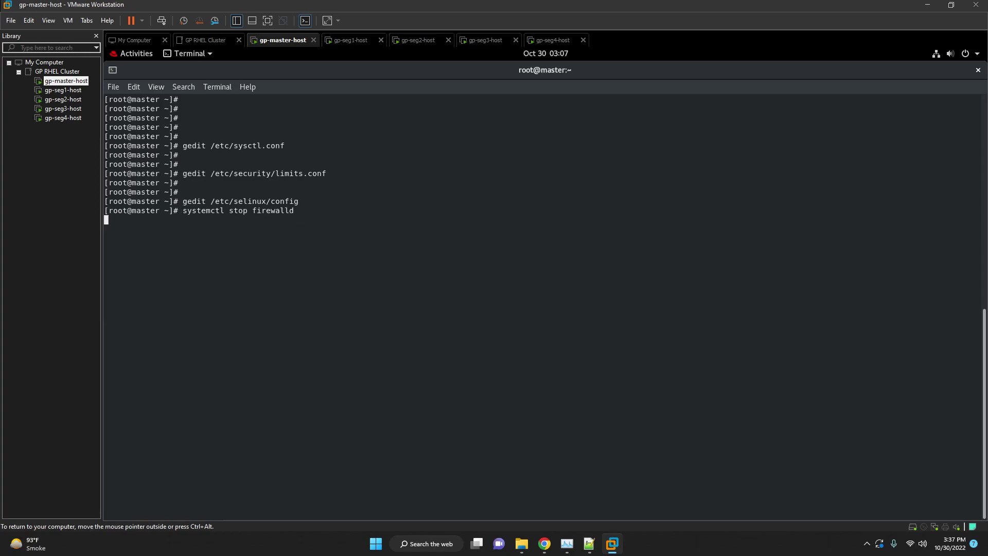
# Copy 'systemctl disable firewalld' from the notes and run it on gp-master-host.
pyautogui.click(589, 544)
pyautogui.click(664, 284)
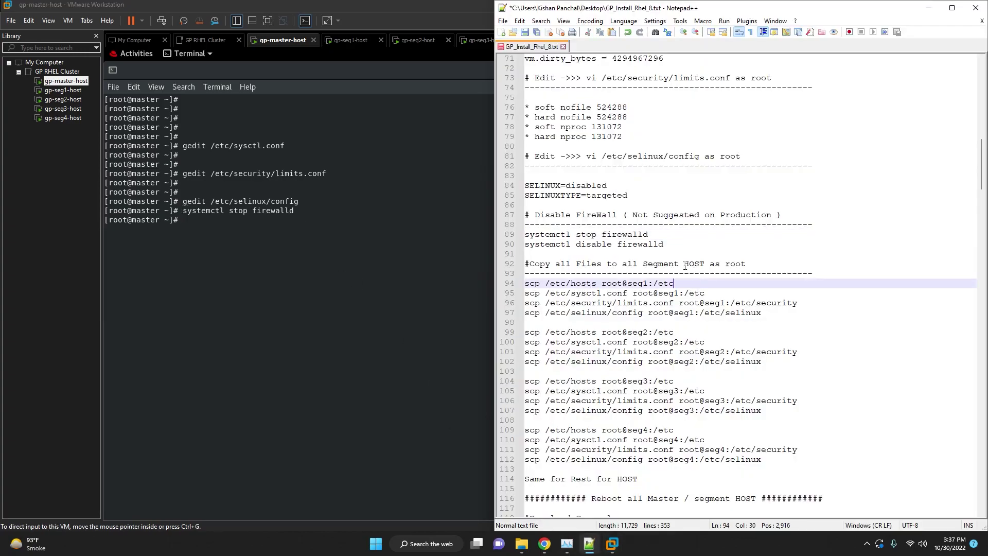
pyautogui.click(667, 244)
pyautogui.moveTo(667, 244); pyautogui.dragTo(523, 244)
pyautogui.hotkey('ctrl', 'c')
pyautogui.click(452, 247)
pyautogui.rightClick(417, 231)
pyautogui.click(442, 270)
pyautogui.press('Return')
pyautogui.press('Return')
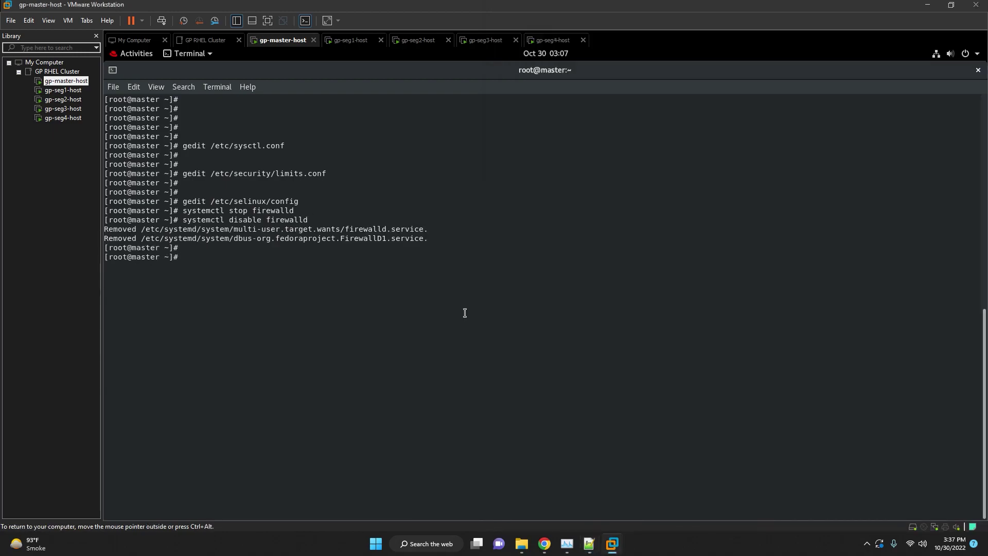
# Copy both firewall commands and run them in the gp-seg1-host terminal.
pyautogui.click(589, 544)
pyautogui.moveTo(664, 244); pyautogui.dragTo(476, 246)
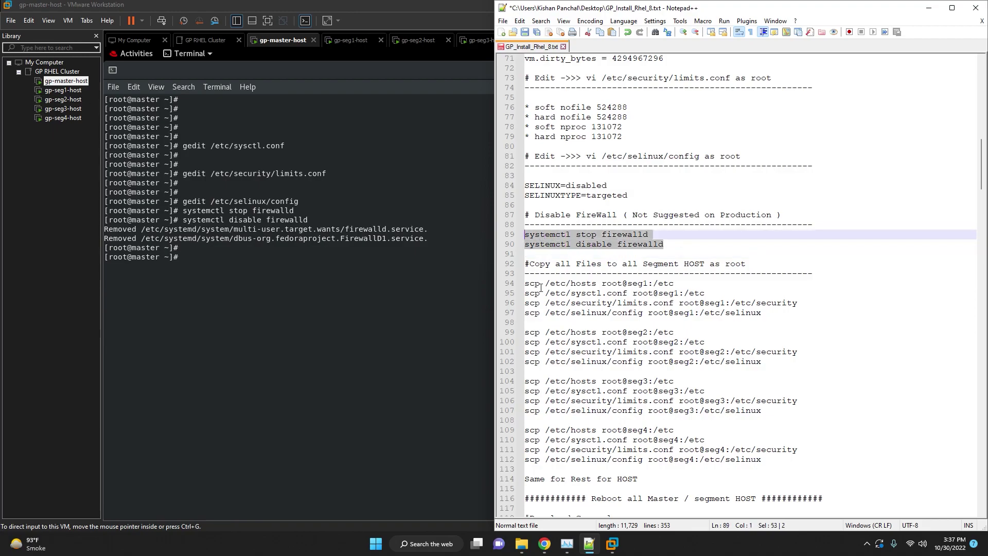
pyautogui.click(410, 167)
pyautogui.click(344, 38)
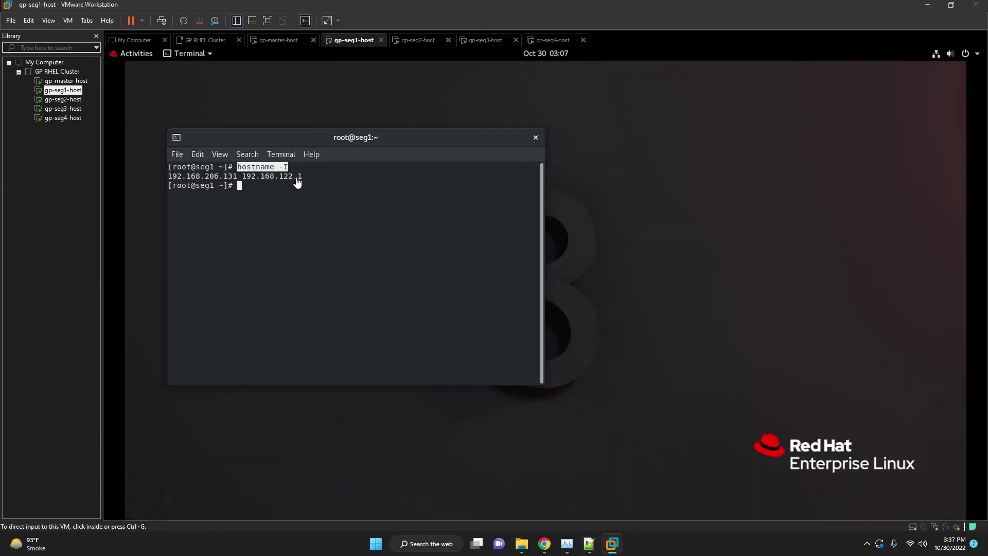
pyautogui.rightClick(278, 200)
pyautogui.click(307, 238)
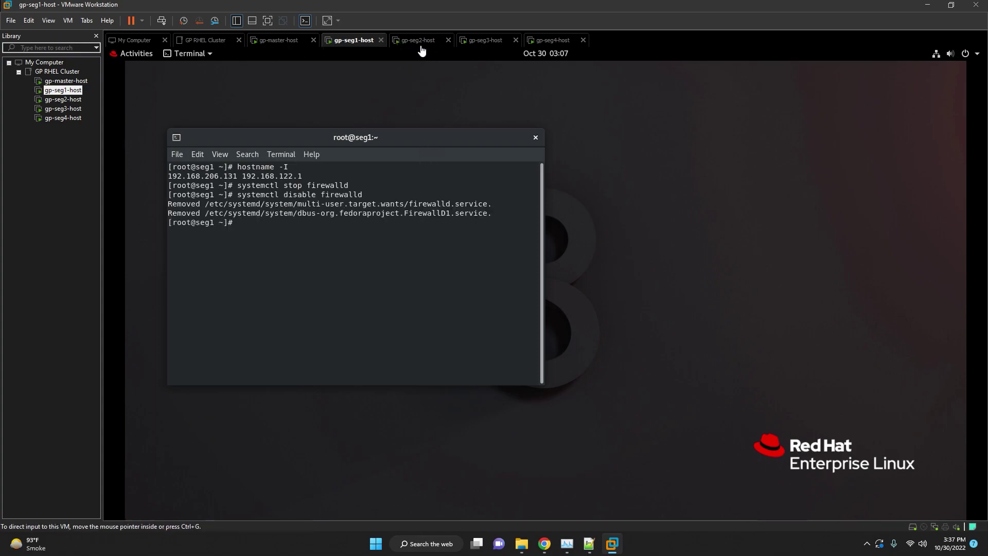
# Stop and disable firewalld on gp-seg2, gp-seg3 and gp-seg4 hosts.
pyautogui.click(418, 39)
pyautogui.rightClick(365, 186)
pyautogui.click(392, 223)
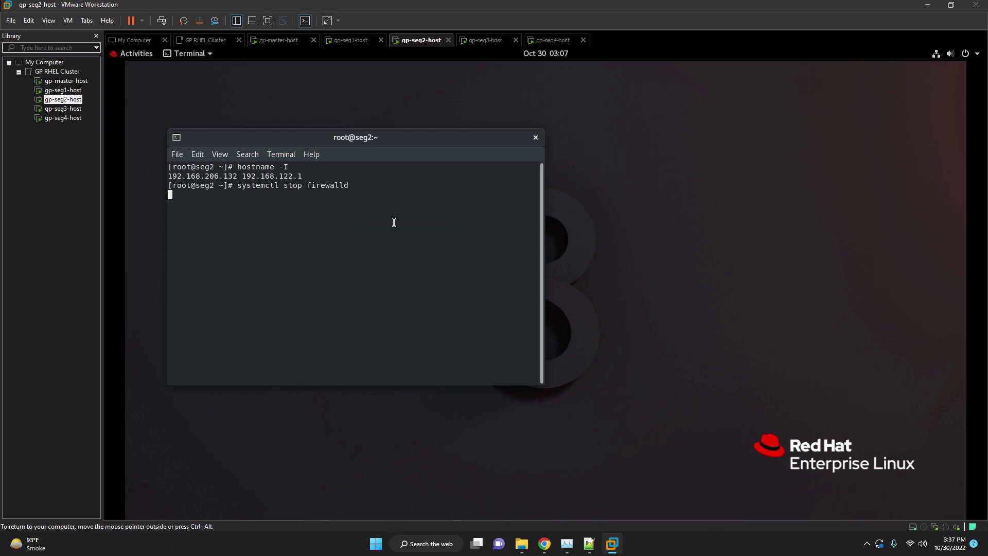
pyautogui.click(479, 40)
pyautogui.rightClick(369, 234)
pyautogui.click(388, 272)
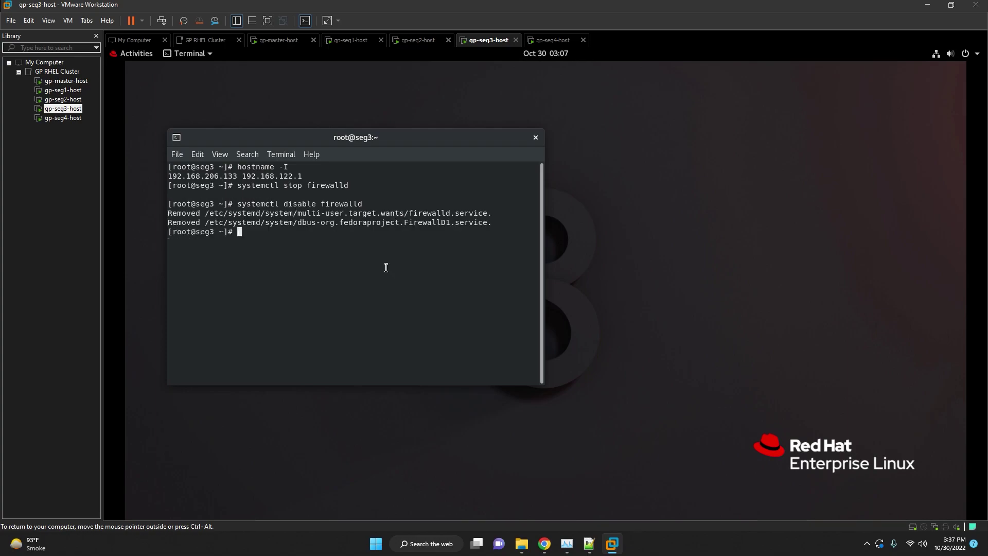
pyautogui.click(549, 42)
pyautogui.rightClick(353, 223)
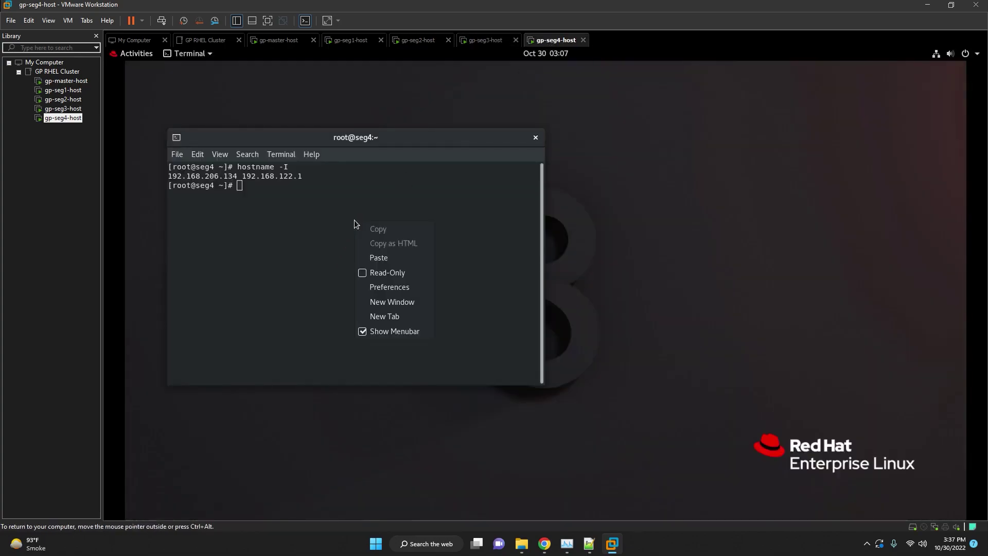
pyautogui.click(403, 256)
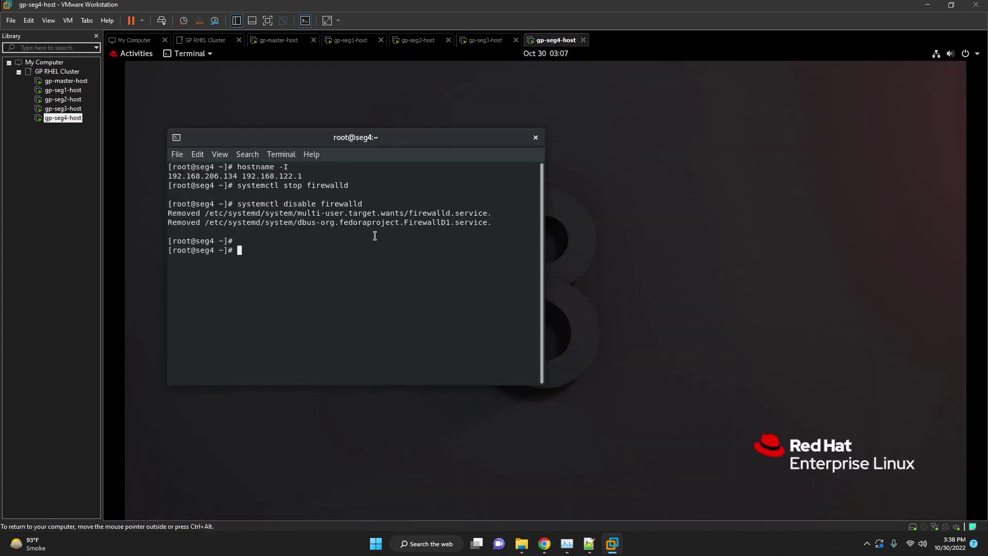
pyautogui.click(275, 41)
# Copy /etc/hosts from the master to seg1 and seg2 with scp, confirming with yes.
pyautogui.click(589, 543)
pyautogui.click(635, 278)
pyautogui.scroll(-3, 635, 278)
pyautogui.click(722, 214)
pyautogui.moveTo(686, 199); pyautogui.dragTo(501, 197)
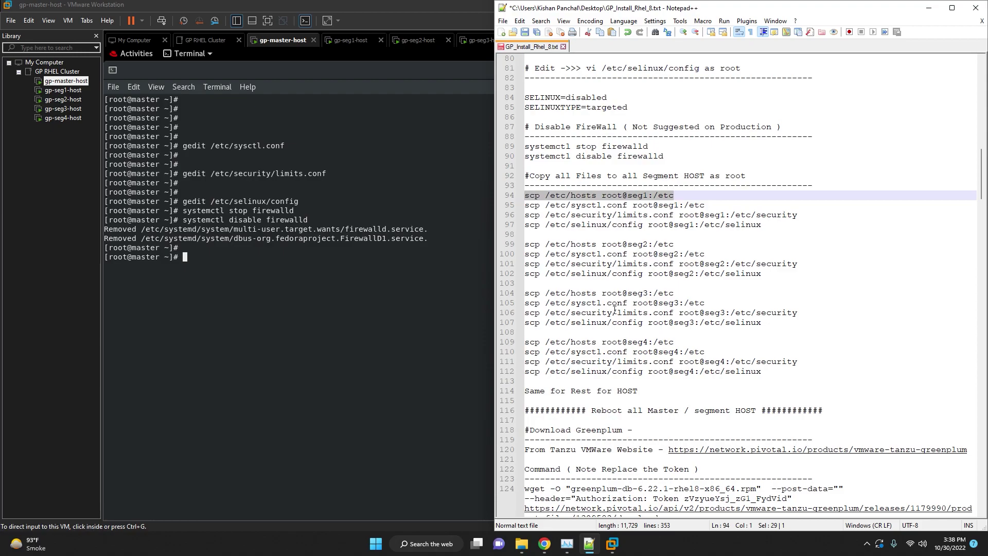
pyautogui.moveTo(770, 237)
pyautogui.mouseDown()
pyautogui.moveTo(762, 206)
pyautogui.moveTo(762, 227)
pyautogui.mouseUp()
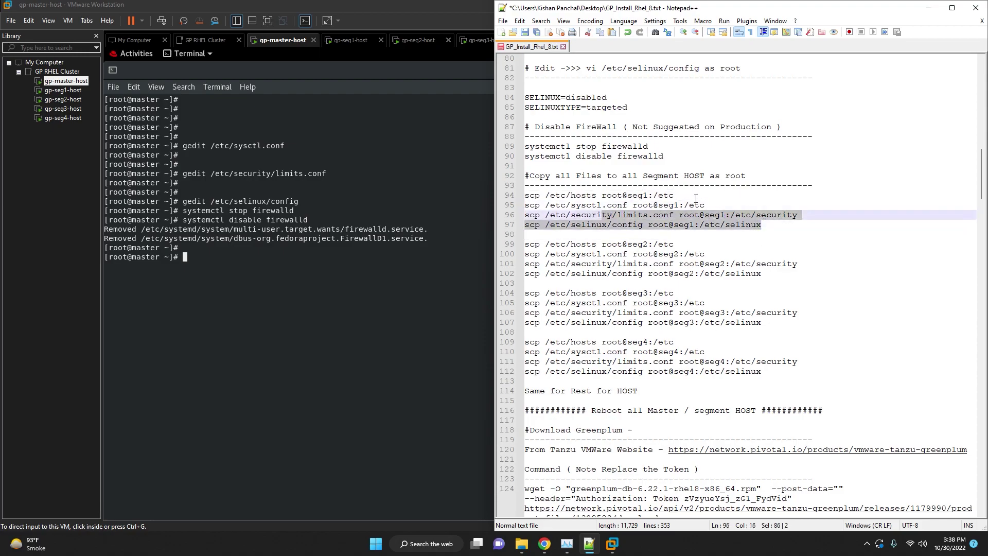
pyautogui.click(687, 194)
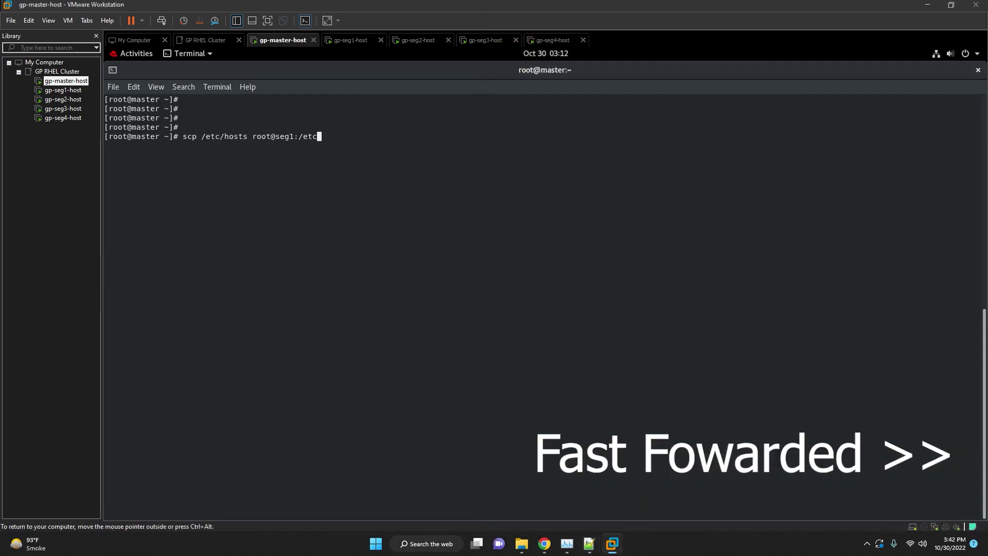
pyautogui.press('Return')
pyautogui.press('Return')
pyautogui.write('scp /etc/hosts root@seg2:/etc')
pyautogui.press('Return')
pyautogui.write('yes')
pyautogui.press('Return')
# Copy /etc/hosts to seg3 and seg4 via scp root@segN:/etc.
pyautogui.write('scp /etc/hosts root@seg3:/etc')
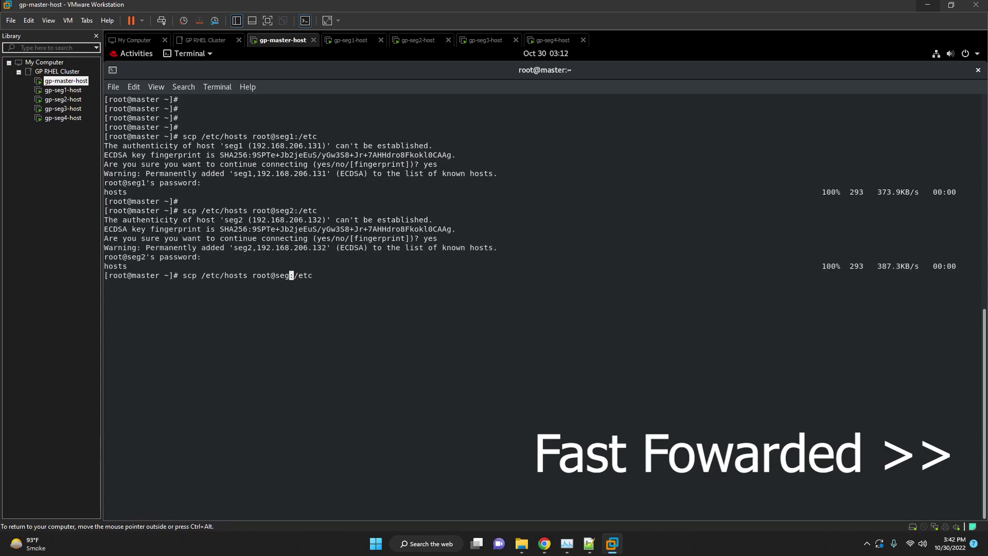
pyautogui.press('Return')
pyautogui.write('yes')
pyautogui.press('Return')
pyautogui.write('scp /etc/hosts root@seg4:/etc')
pyautogui.press('Return')
pyautogui.write('yes')
# Copy /etc/sysctl.conf to /etc on seg1 through seg4.
pyautogui.press('Return')
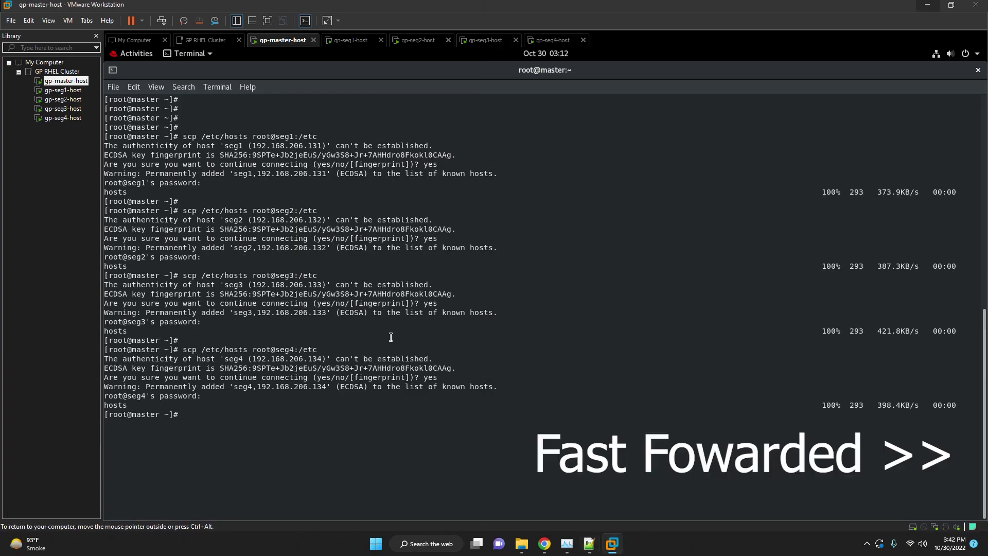
pyautogui.write('scp /etc/sysctl.conf root@seg1:/etc')
pyautogui.press('Return')
pyautogui.press('Return')
pyautogui.write('scp /etc/sysctl.conf root@seg2:/etc')
pyautogui.press('Return')
pyautogui.press('Return')
pyautogui.write('scp /etc/sysctl.conf root@seg3:/etc')
pyautogui.press('Return')
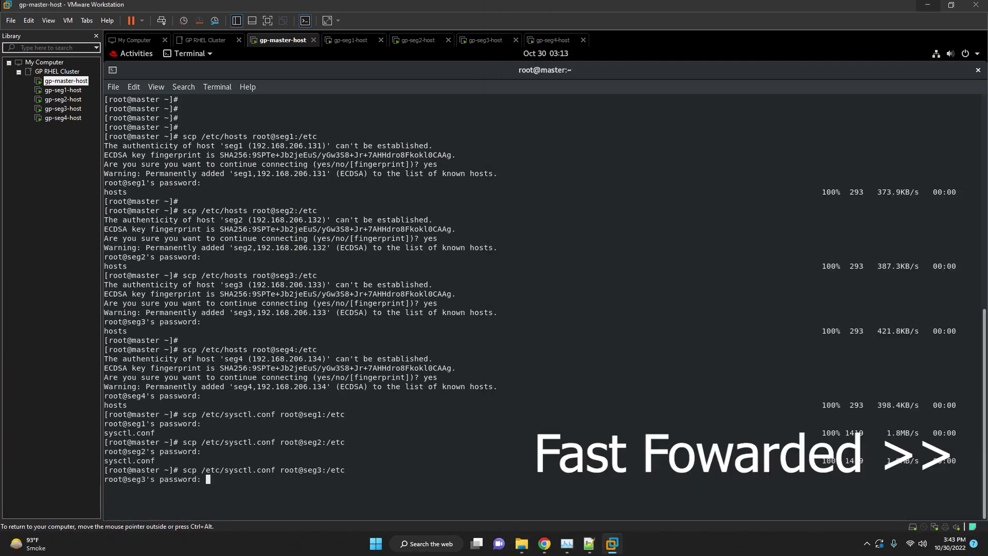
pyautogui.press('Return')
pyautogui.write('scp /etc/sysctl.conf root@seg4:/etc')
pyautogui.press('Return')
pyautogui.press('Return')
pyautogui.press('Return')
pyautogui.press('Return')
# Copy /etc/security/limits.conf to /etc/security on seg1 through seg4.
pyautogui.click(590, 544)
pyautogui.moveTo(800, 243); pyautogui.dragTo(527, 243)
pyautogui.hotkey('ctrl', 'c')
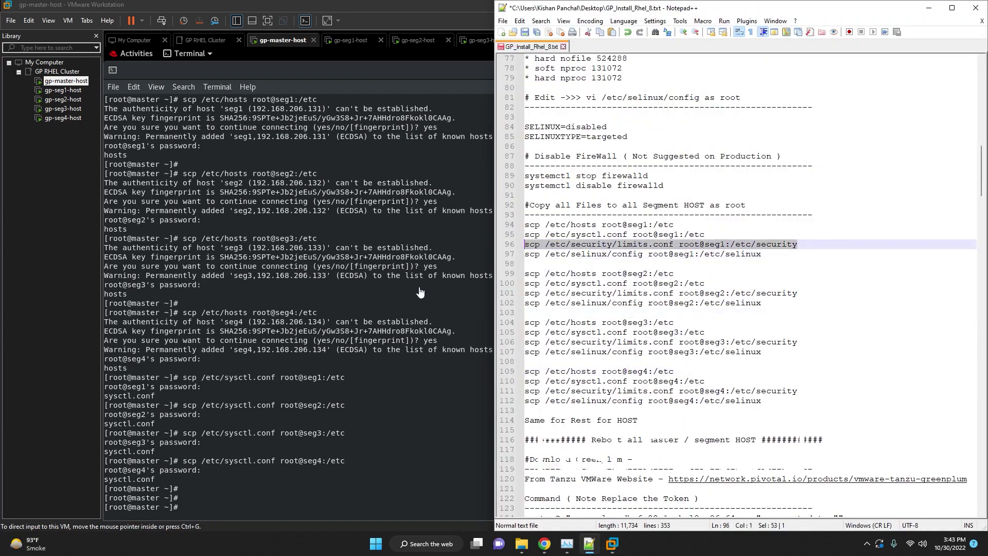
pyautogui.click(425, 283)
pyautogui.hotkey('ctrl', 'shift', 'v')
pyautogui.press('Return')
pyautogui.press('Return')
pyautogui.write('scp /etc/security/limits.conf root@seg2:/etc/security')
pyautogui.press('Return')
pyautogui.press('Return')
pyautogui.write('scp /etc/security/limits.conf root@seg3:/etc/security')
pyautogui.press('Return')
pyautogui.press('Return')
pyautogui.write('scp /etc/security/limits.conf root@seg4:/etc/security')
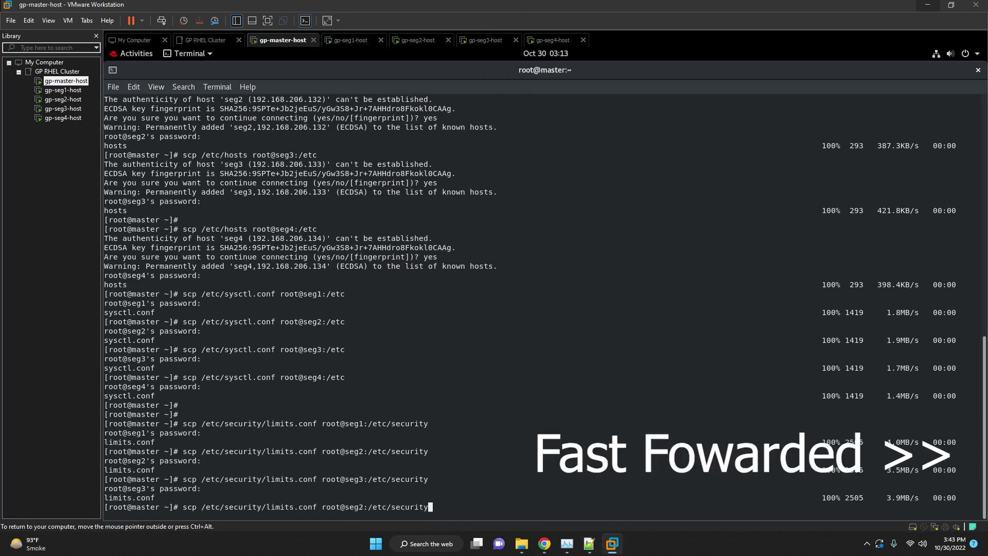
# Copy /etc/selinux/config to /etc/selinux on seg1 through seg4.
pyautogui.press('Return')
pyautogui.press('Return')
pyautogui.rightClick(375, 311)
pyautogui.click(393, 350)
pyautogui.press('Return')
pyautogui.press('Return')
pyautogui.write('scp /etc/selinux/config root@seg2:/etc/selinux')
pyautogui.press('Return')
pyautogui.press('Return')
pyautogui.write('scp /etc/selinux/config root@seg3:/etc/selinux')
pyautogui.press('Return')
pyautogui.press('Return')
pyautogui.write('scp /etc/selinux/config root@seg4:/etc/selinux')
pyautogui.press('Return')
pyautogui.press('Return')
pyautogui.press('Return')
pyautogui.press('Return')
pyautogui.press('Return')
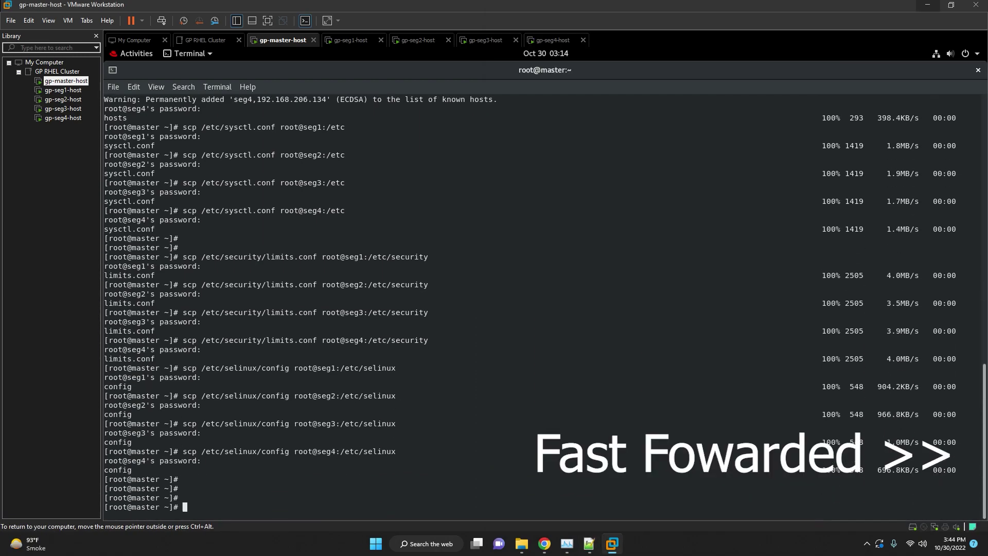
# Scroll the installation notes to the line after the reboot step.
pyautogui.click(590, 543)
pyautogui.click(729, 328)
pyautogui.scroll(-5, 730, 328)
pyautogui.click(732, 307)
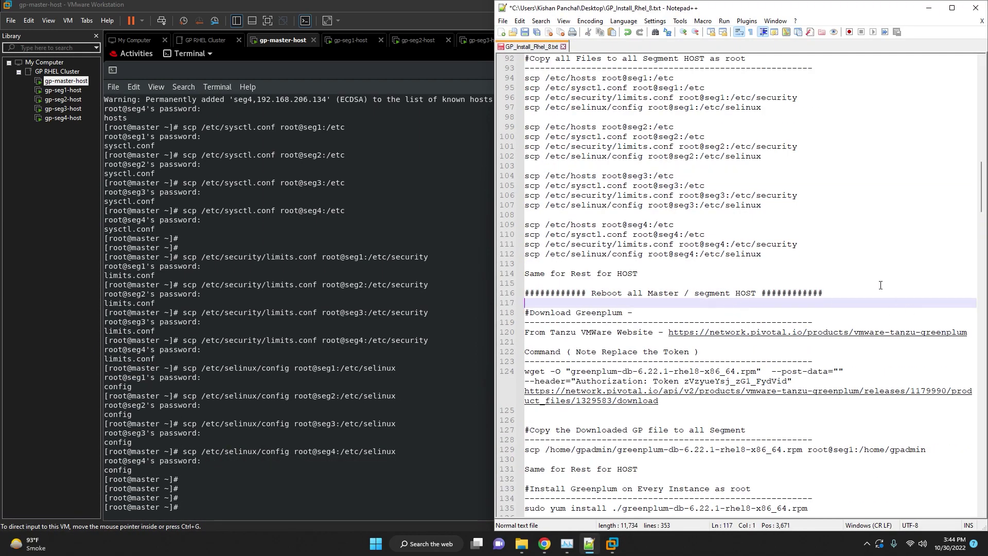
# Open the Tanzu Greenplum product URL from the notes in a new Chrome tab.
pyautogui.click(767, 274)
pyautogui.scroll(-3, 762, 270)
pyautogui.click(737, 256)
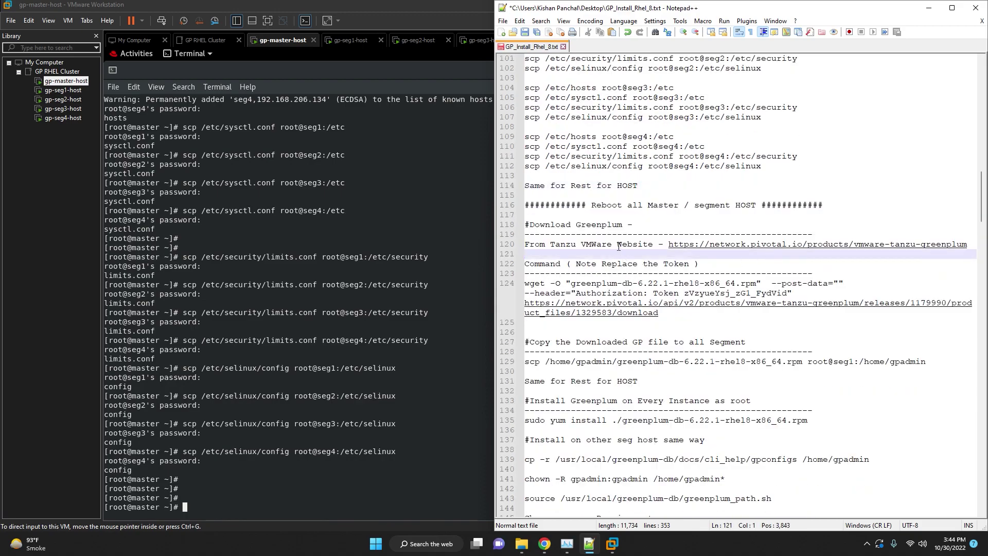
pyautogui.moveTo(668, 244); pyautogui.dragTo(967, 242)
pyautogui.click(545, 544)
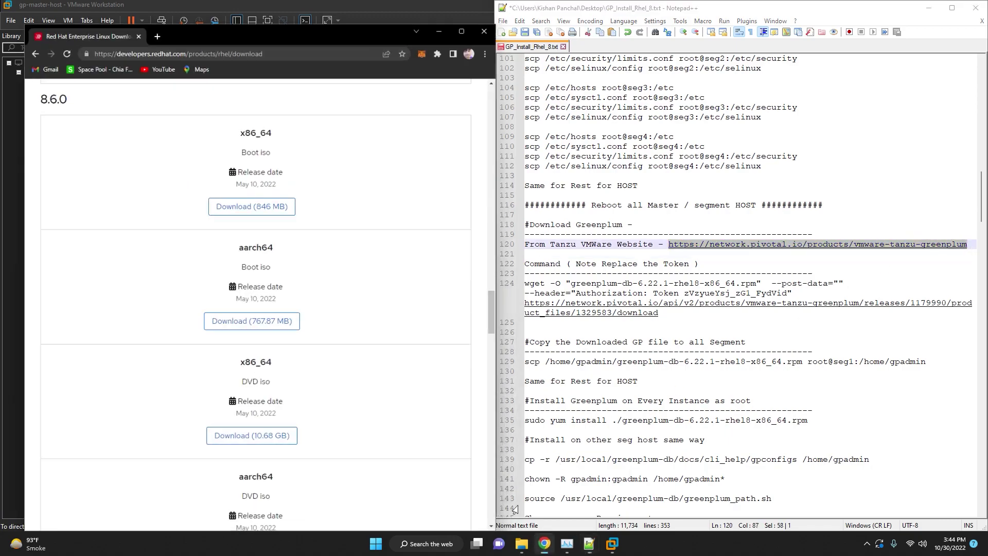
pyautogui.click(138, 14)
pyautogui.hotkey('ctrl', 'v')
pyautogui.press('Return')
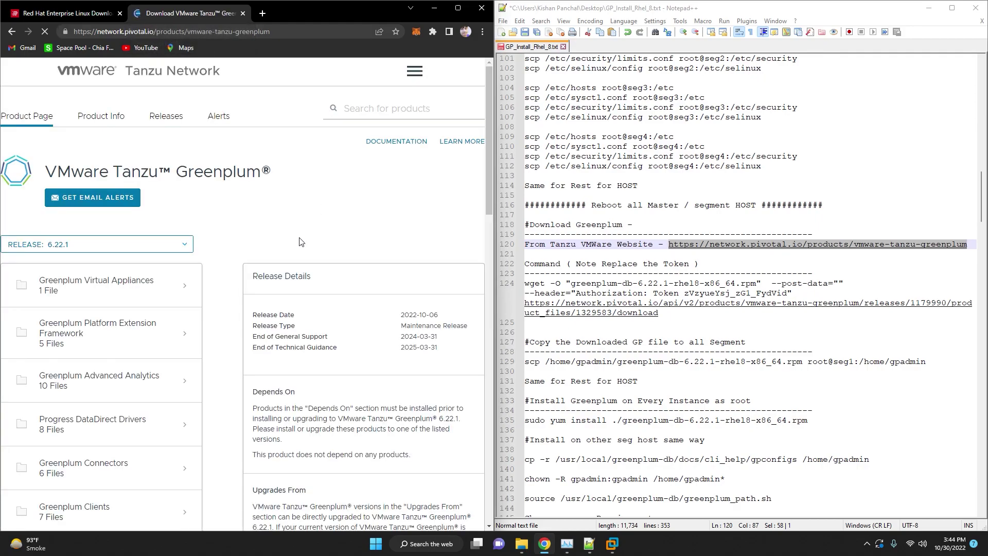
pyautogui.click(458, 8)
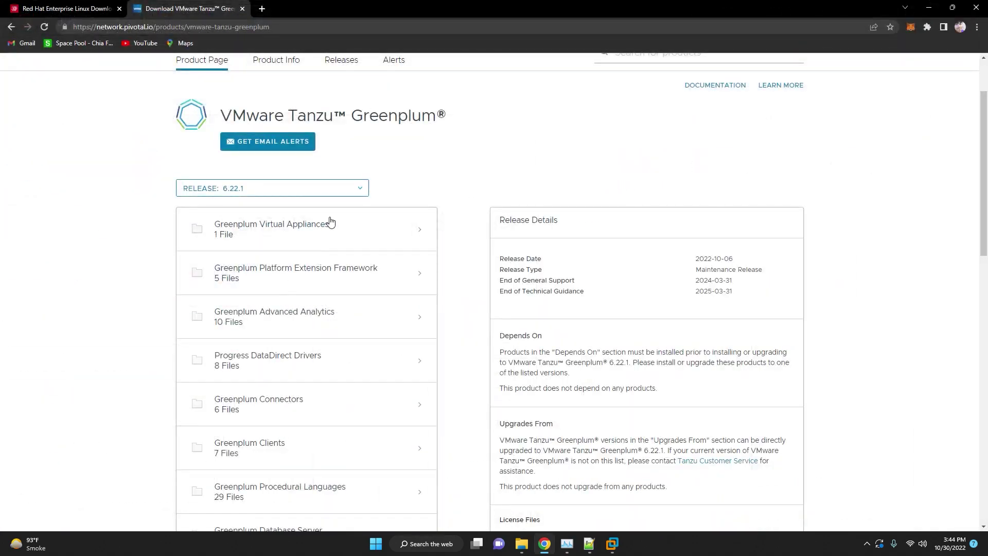
# Show the RHEL 8 installer details under Greenplum Database Server and copy its API Download link.
pyautogui.click(347, 194)
pyautogui.scroll(-5, 307, 253)
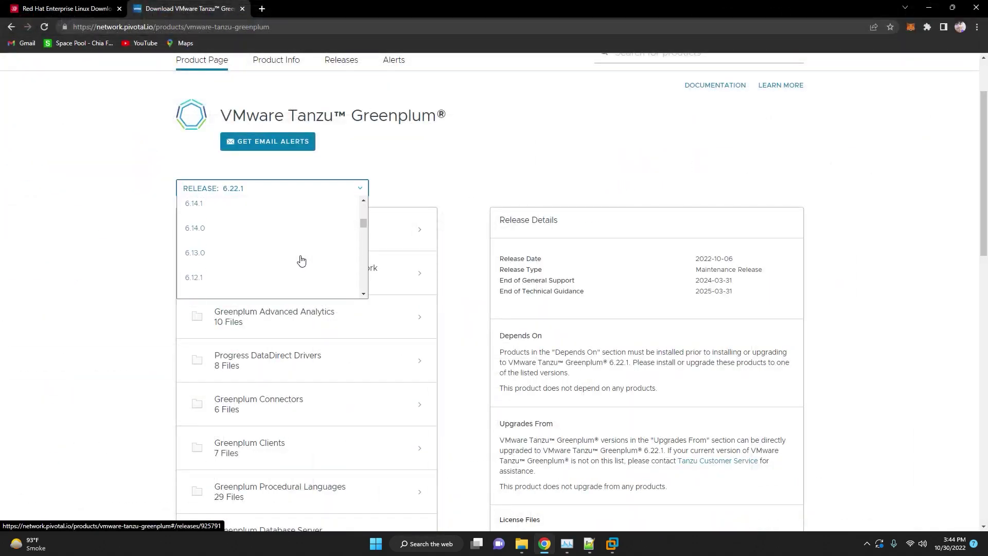
pyautogui.scroll(7, 312, 263)
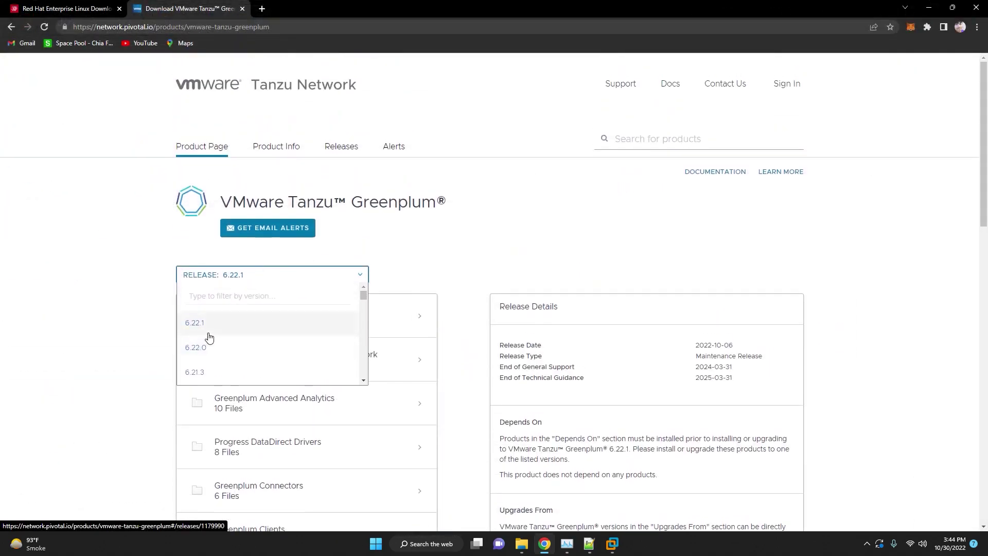
pyautogui.click(502, 262)
pyautogui.scroll(-6, 494, 272)
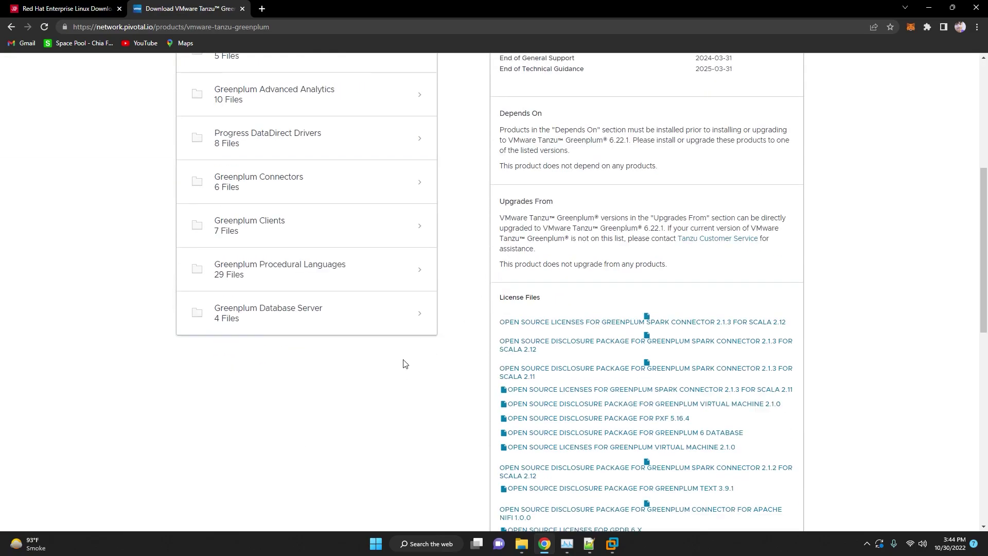
pyautogui.click(404, 322)
pyautogui.scroll(5, 419, 365)
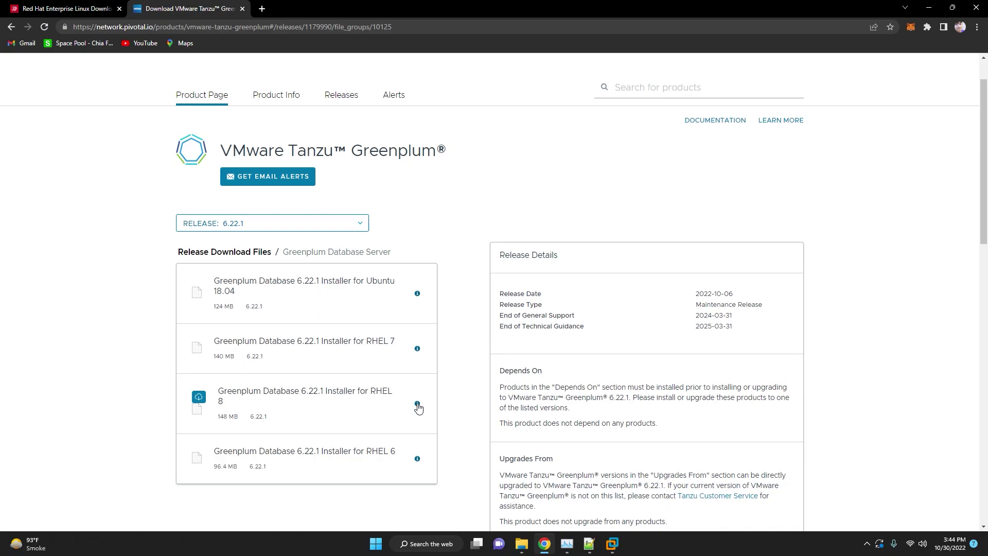
pyautogui.click(417, 405)
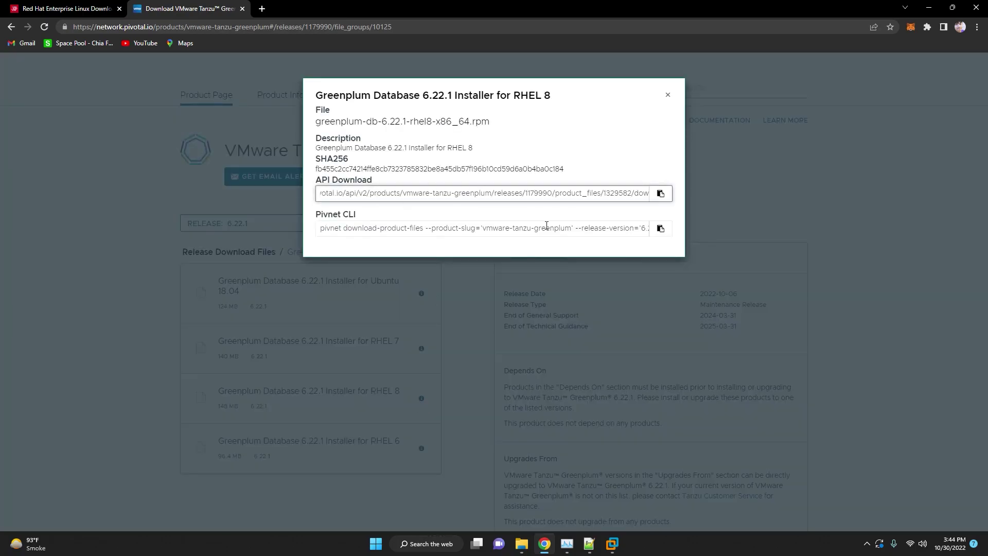
pyautogui.click(662, 195)
pyautogui.click(590, 544)
# Replace line 124's old download URL with the copied API link and check the installer file name.
pyautogui.click(692, 308)
pyautogui.moveTo(664, 318); pyautogui.dragTo(513, 308)
pyautogui.hotkey('ctrl', 'v')
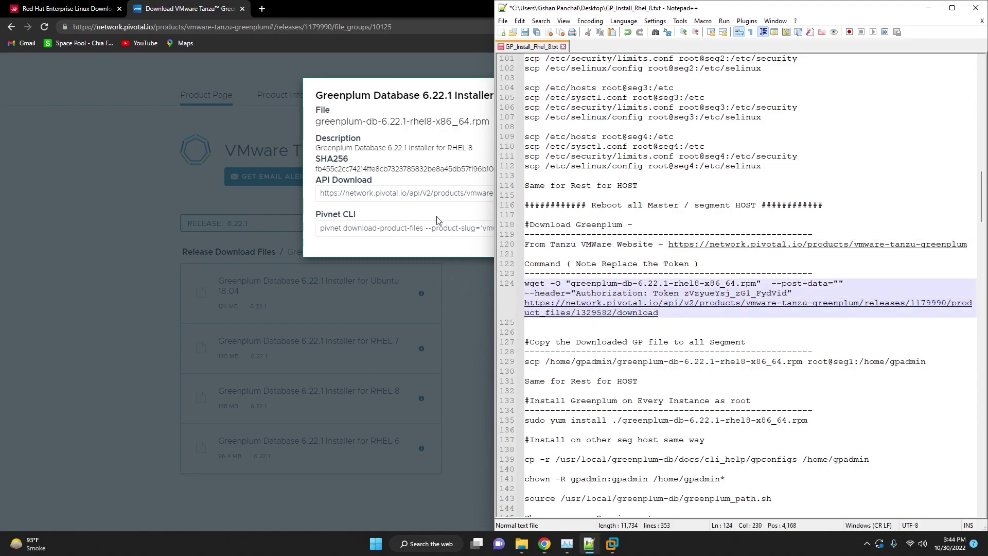
pyautogui.click(424, 212)
pyautogui.moveTo(493, 121); pyautogui.dragTo(310, 123)
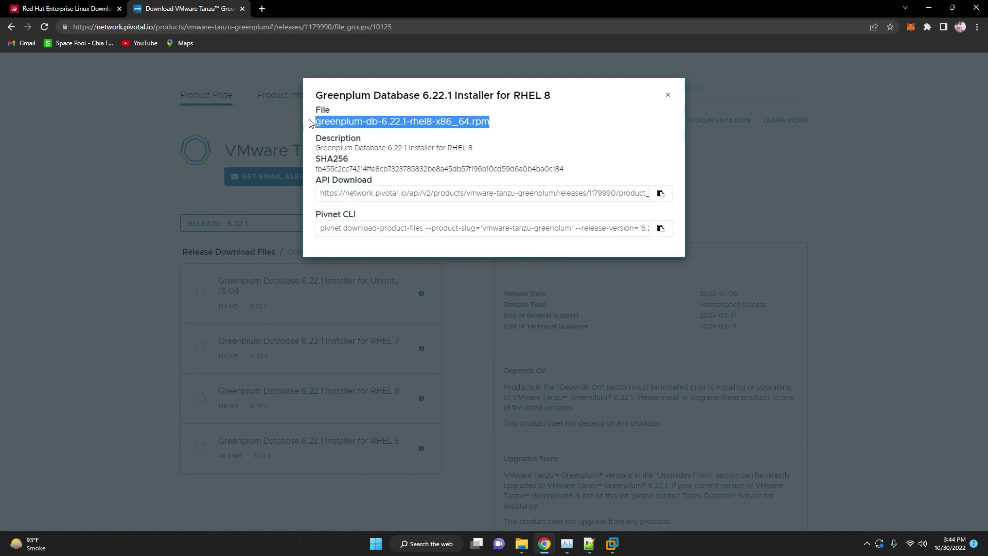
pyautogui.click(599, 550)
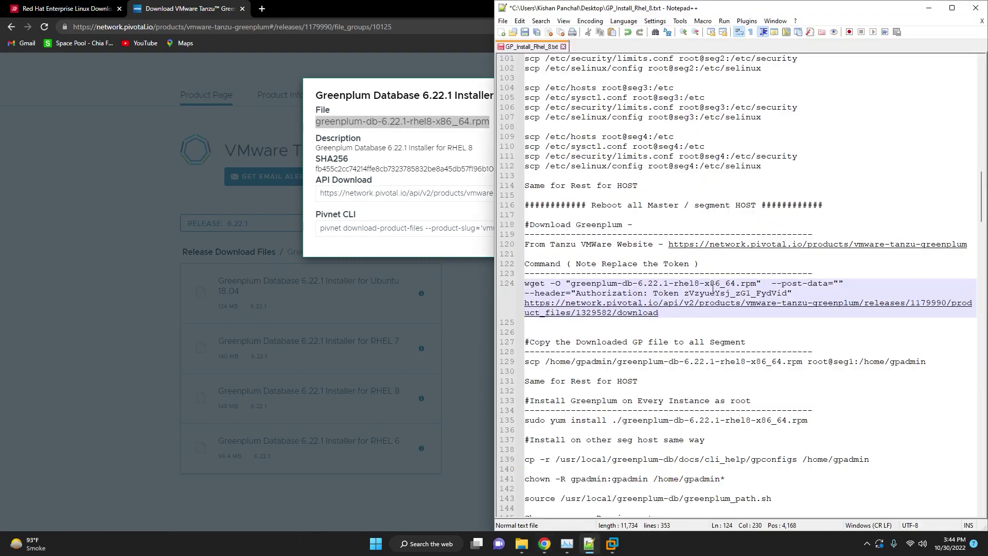
pyautogui.moveTo(757, 283); pyautogui.dragTo(574, 280)
pyautogui.click(572, 284)
# Select the whole wget command on line 124 and switch to the master terminal.
pyautogui.click(726, 293)
pyautogui.doubleClick(715, 293)
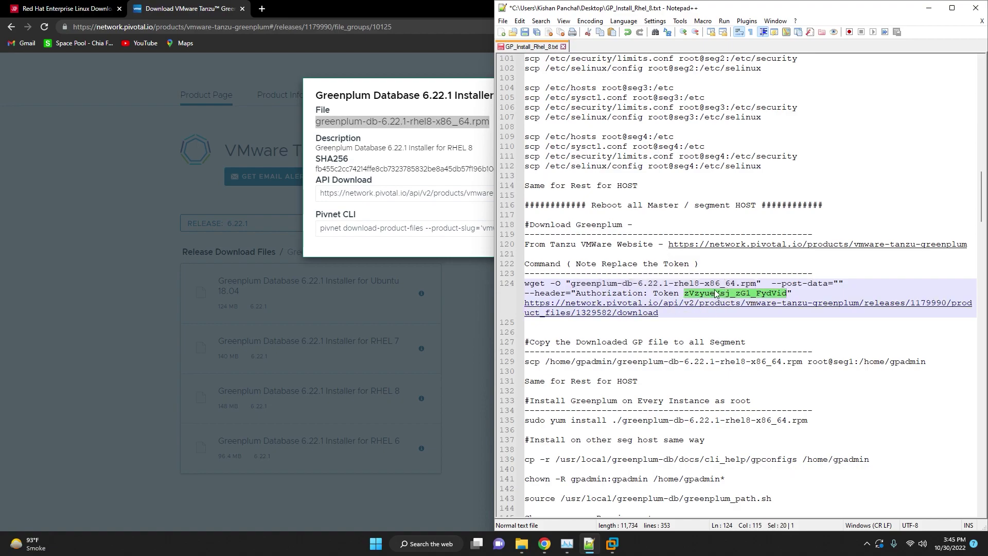
pyautogui.click(806, 294)
pyautogui.click(495, 285)
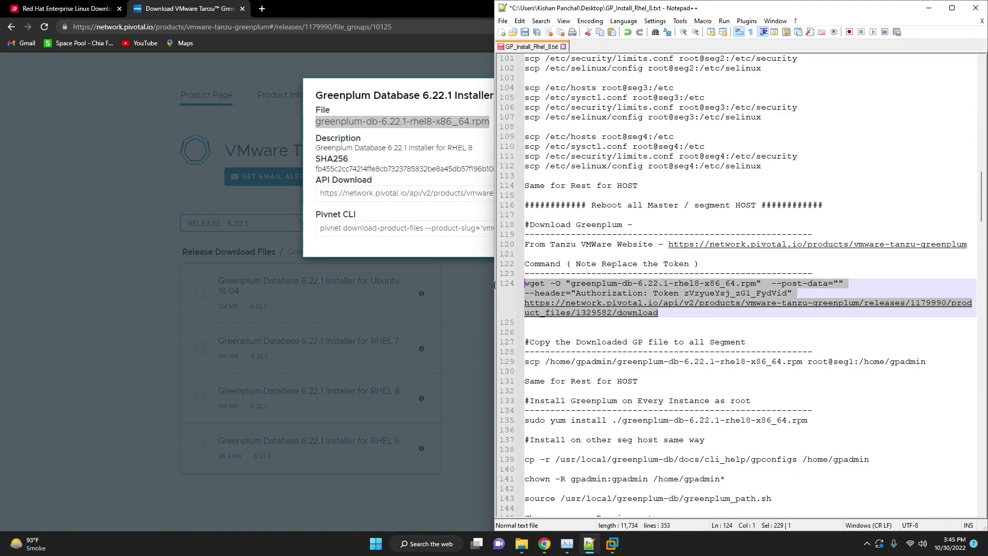
pyautogui.moveTo(612, 543)
pyautogui.click(456, 478)
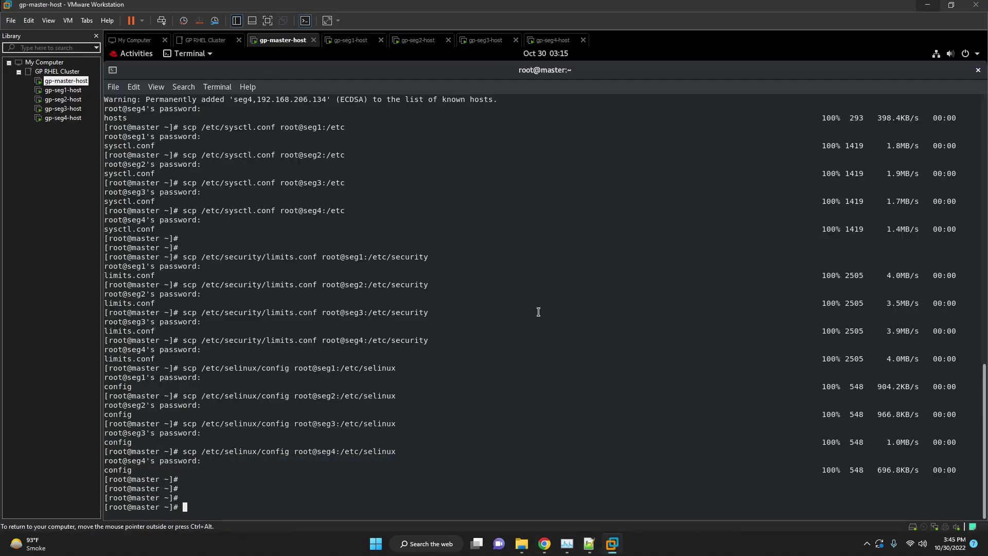
# In /home/gpadmin, paste and run wget to download greenplum-db-6.22.1-rhel8-x86_64.rpm.
pyautogui.write('cd /home/gpadmin')
pyautogui.press('Return')
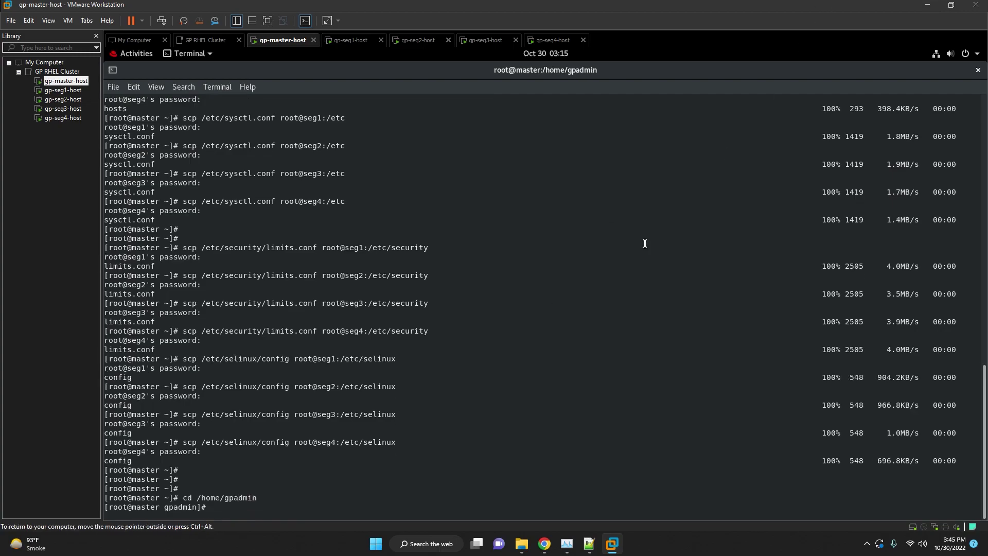
pyautogui.rightClick(631, 216)
pyautogui.click(664, 253)
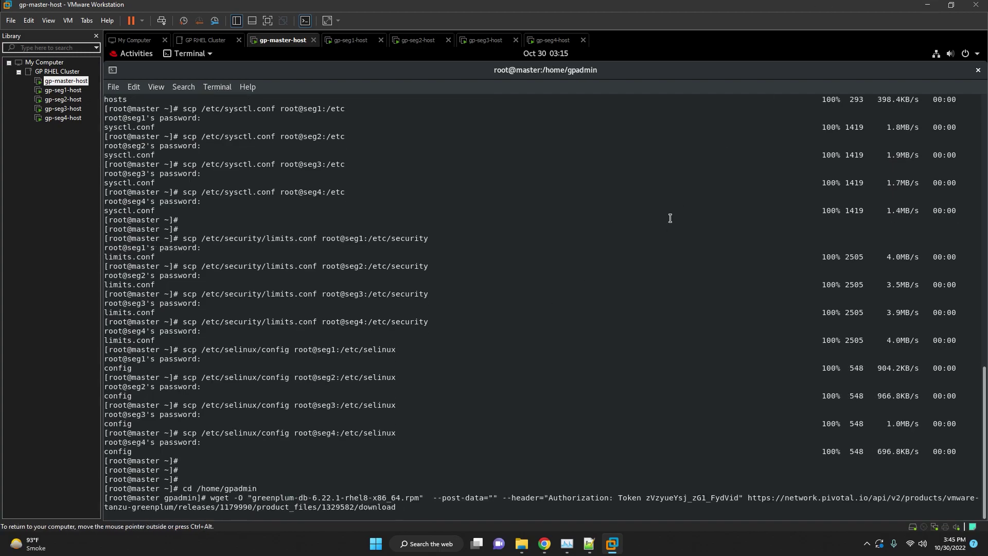
pyautogui.press('Return')
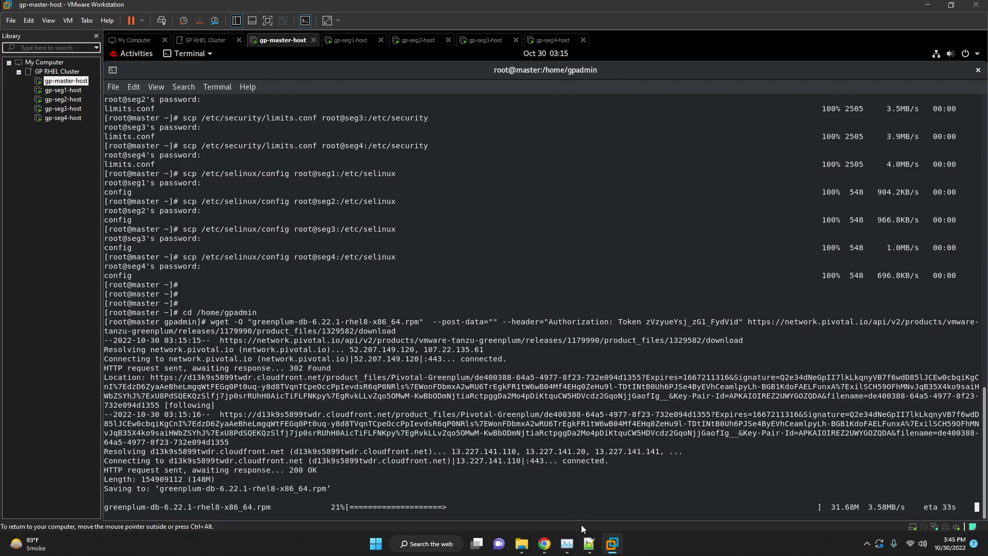
pyautogui.click(589, 547)
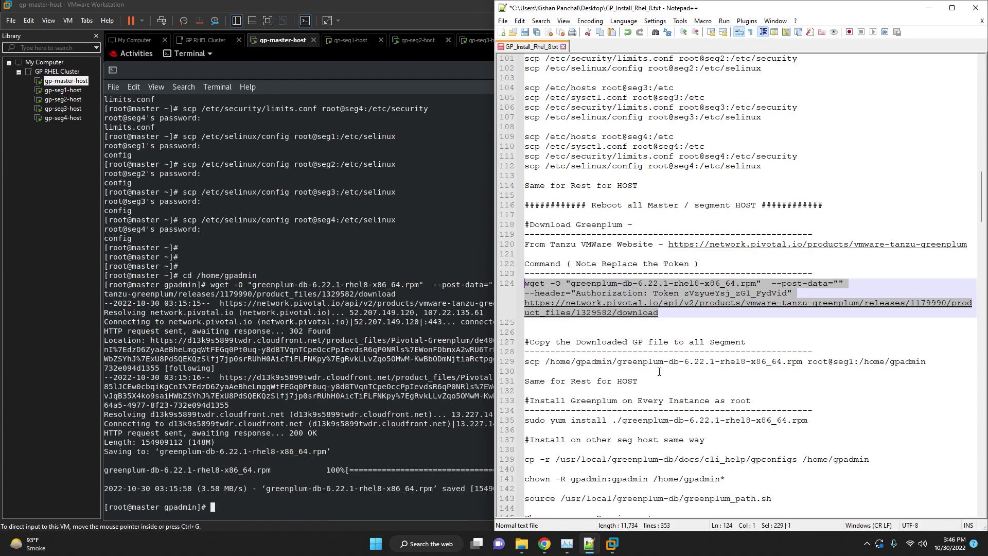
# Scp greenplum-db-6.22.1-rhel8-x86_64.rpm to root@seg1 and root@seg2 under /home/gpadmin, entering each password.
pyautogui.click(659, 371)
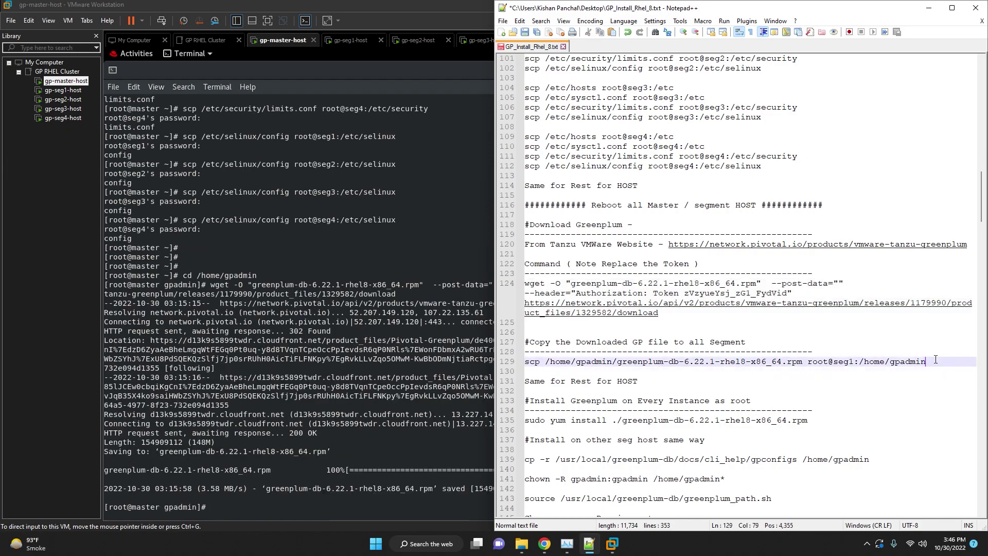
pyautogui.moveTo(939, 360); pyautogui.dragTo(521, 364)
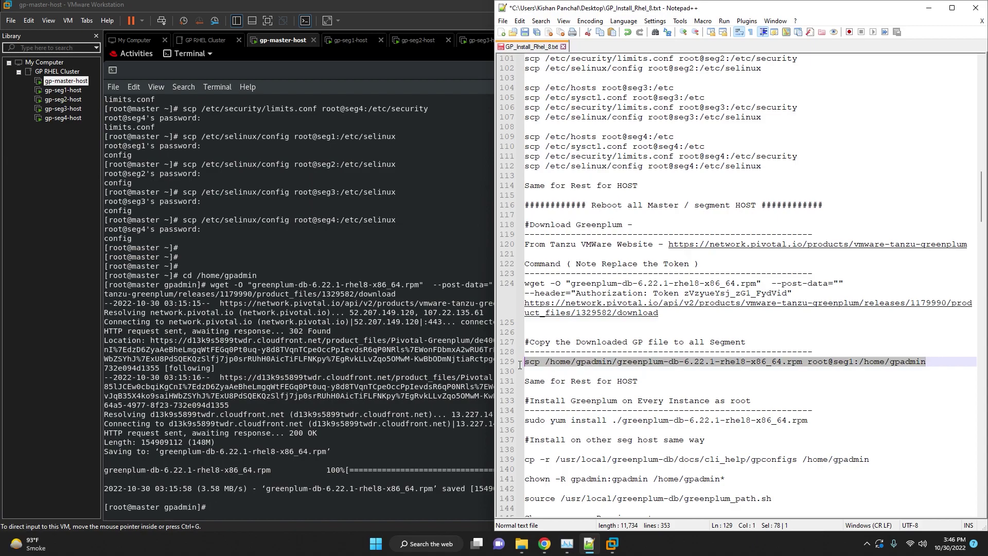
pyautogui.rightClick(455, 190)
pyautogui.click(477, 228)
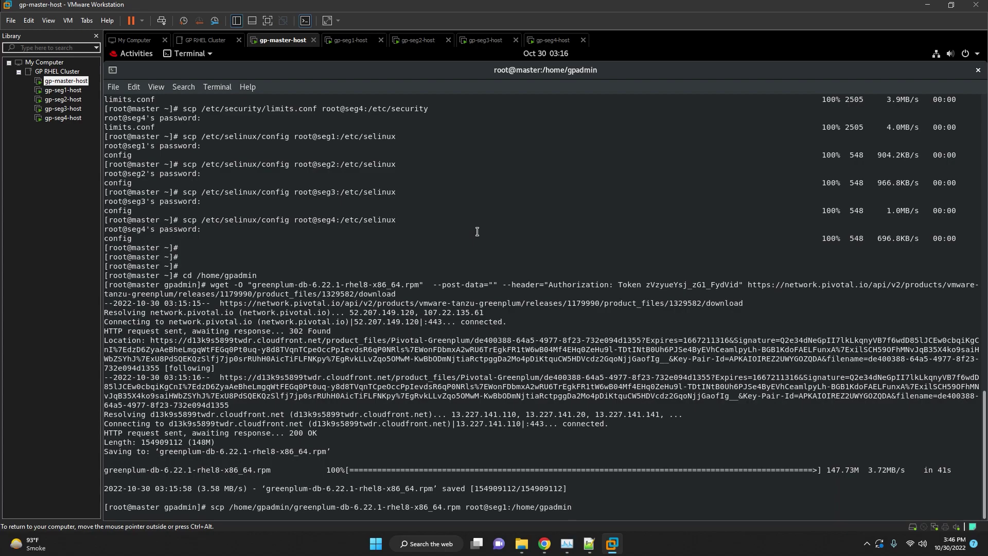
pyautogui.press('Return')
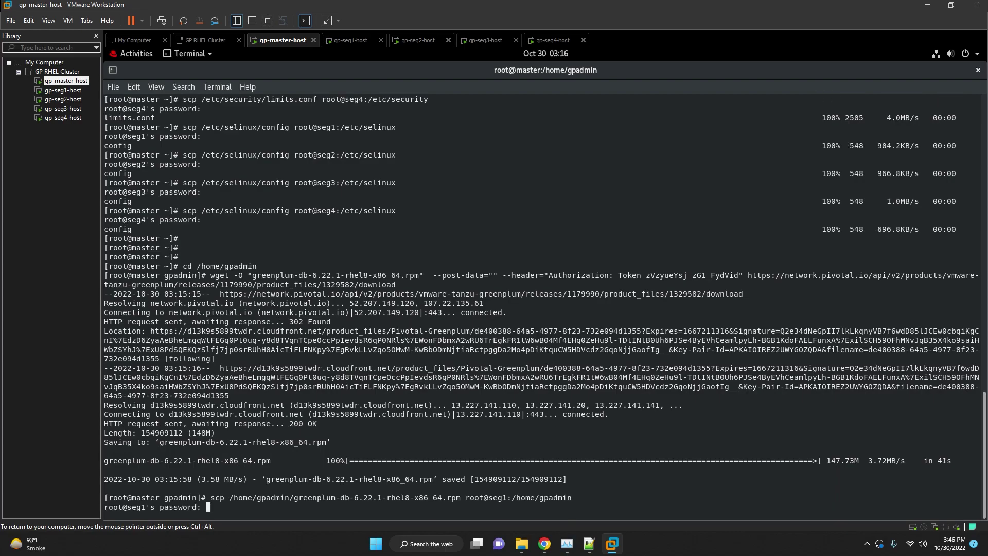
pyautogui.press('Return')
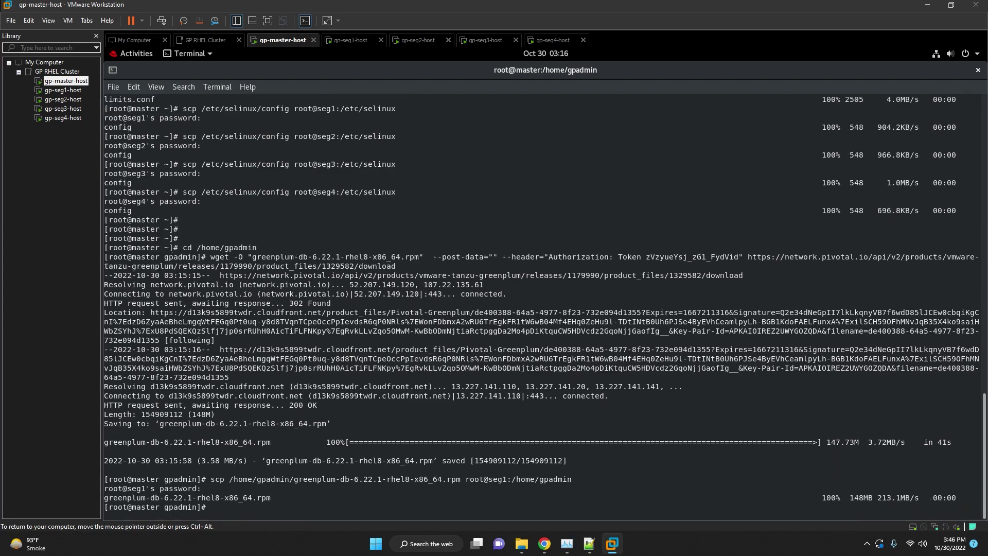
pyautogui.press('Return')
pyautogui.press('Up')
pyautogui.press('Left')
pyautogui.press('Left')
pyautogui.press('Left')
pyautogui.press('Left')
pyautogui.press('Left')
pyautogui.press('Left')
pyautogui.press('Left')
pyautogui.press('Left')
pyautogui.press('Left')
pyautogui.press('Left')
pyautogui.press('Left')
pyautogui.press('Left')
pyautogui.press('Left')
pyautogui.press('Left')
pyautogui.press('BackSpace')
pyautogui.write('2')
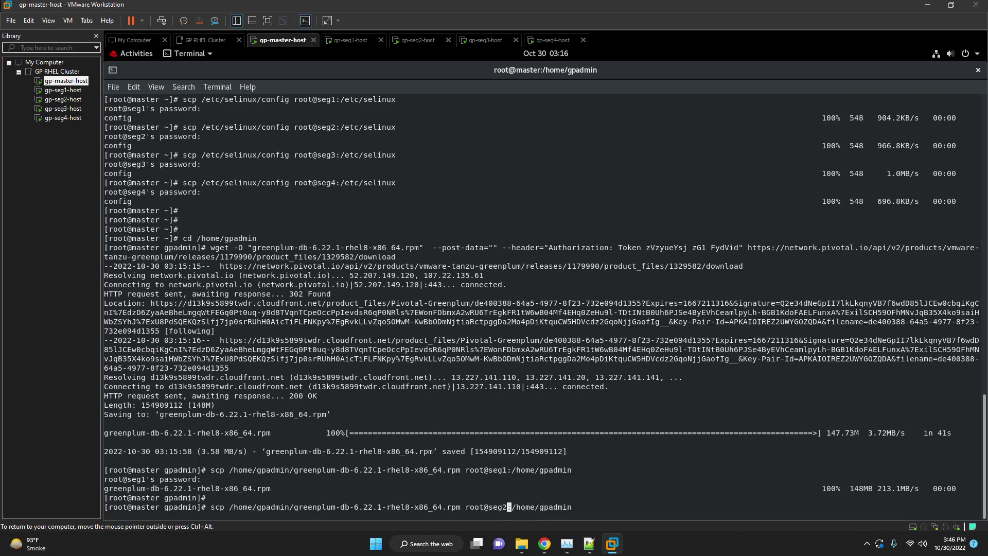
pyautogui.press('Return')
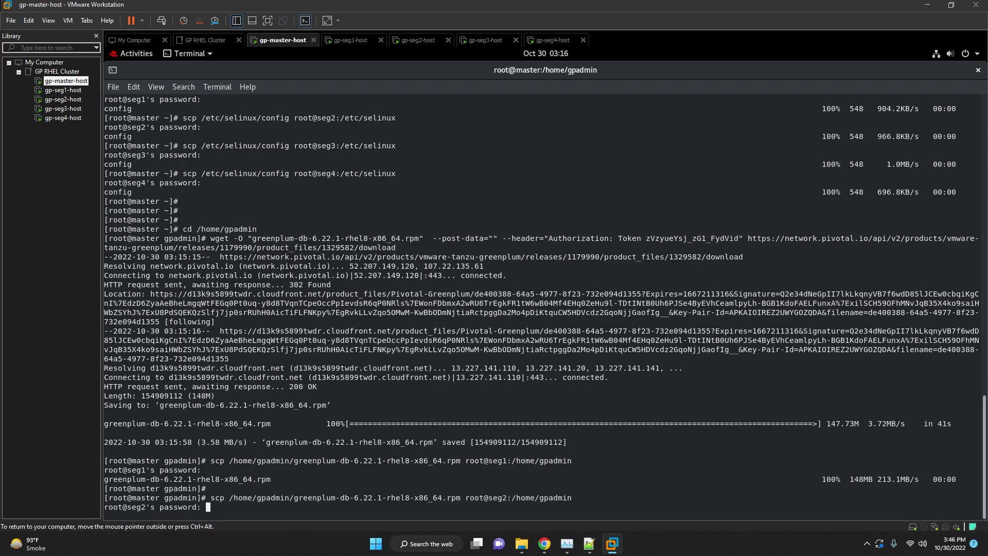
pyautogui.press('Return')
pyautogui.press('Return')
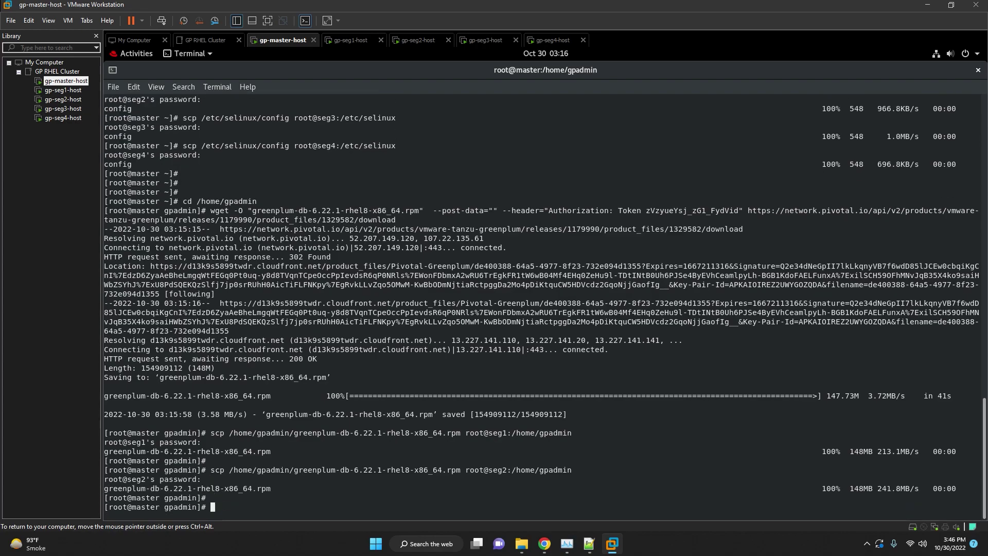
# Send the same rpm to /home/gpadmin on seg3 and seg4, entering each host's password.
pyautogui.press('Up')
pyautogui.press('Left')
pyautogui.press('Left')
pyautogui.press('Left')
pyautogui.press('Left')
pyautogui.press('Left')
pyautogui.press('Left')
pyautogui.press('Left')
pyautogui.press('Left')
pyautogui.press('Left')
pyautogui.press('Left')
pyautogui.press('Left')
pyautogui.press('Left')
pyautogui.press('Left')
pyautogui.press('Left')
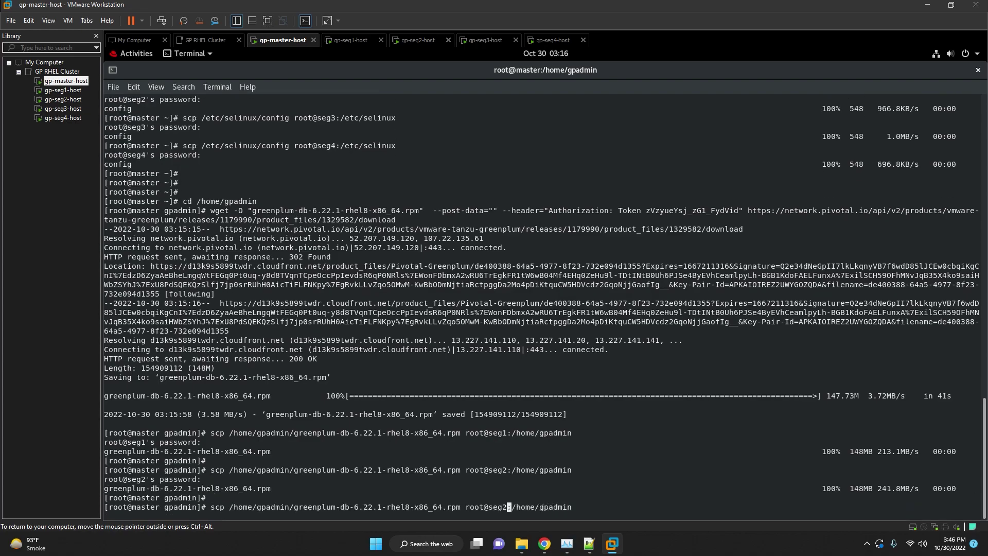
pyautogui.press('BackSpace')
pyautogui.write('3')
pyautogui.press('Return')
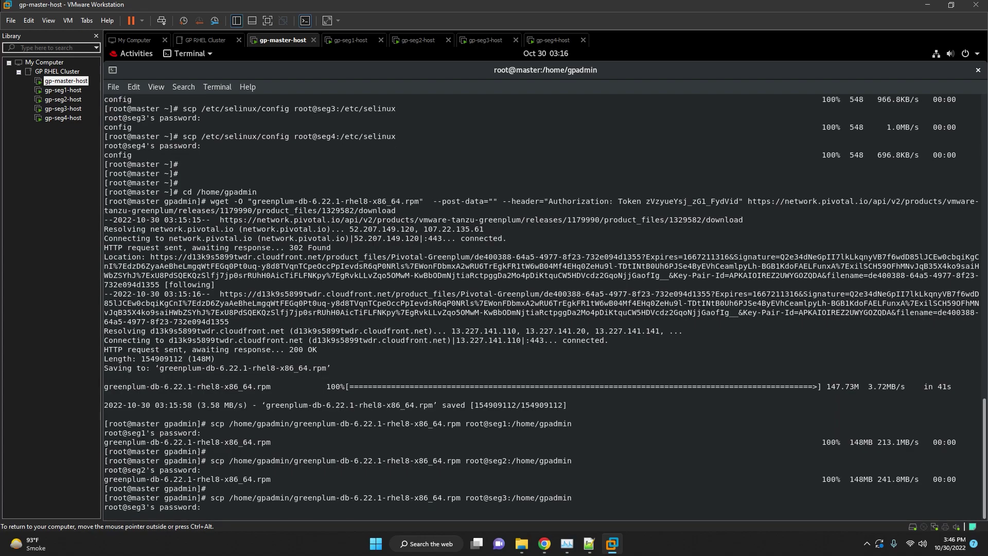
pyautogui.press('Return')
pyautogui.press('Return')
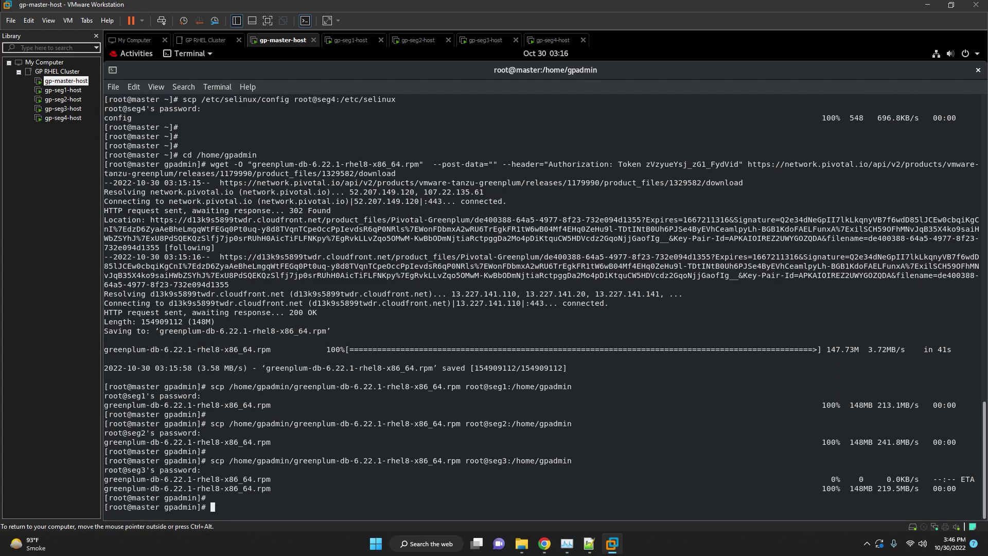
pyautogui.press('Up')
pyautogui.press('Left')
pyautogui.press('Left')
pyautogui.press('Left')
pyautogui.press('Left')
pyautogui.press('Left')
pyautogui.press('Left')
pyautogui.press('Left')
pyautogui.press('Left')
pyautogui.press('Left')
pyautogui.press('Left')
pyautogui.press('Left')
pyautogui.press('Left')
pyautogui.press('Left')
pyautogui.press('Left')
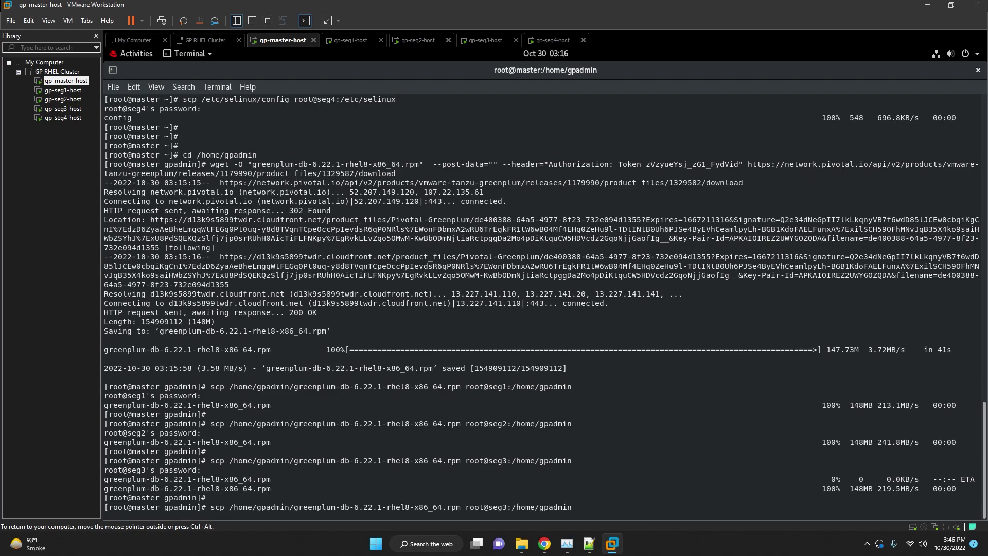
pyautogui.write('4')
pyautogui.press('Return')
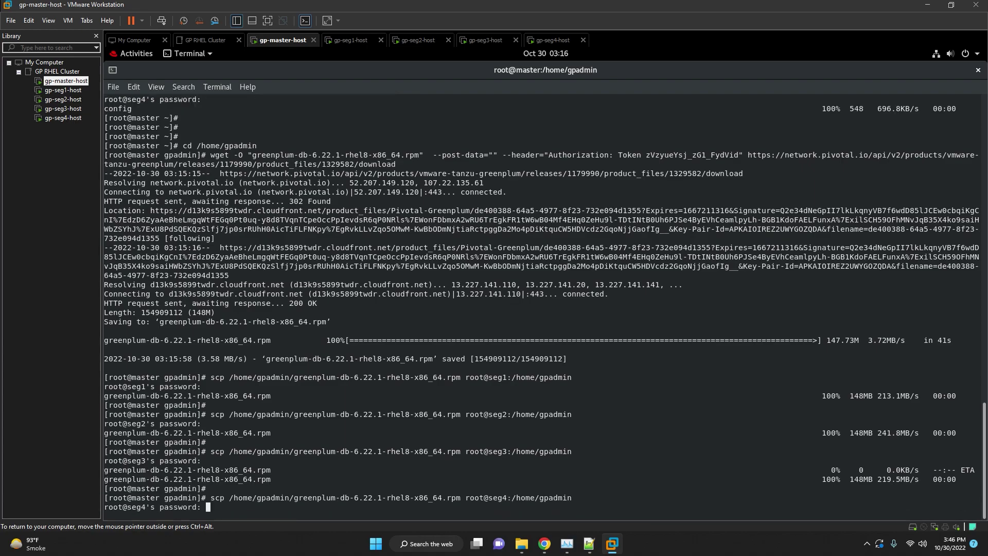
pyautogui.press('Return')
pyautogui.press('Return')
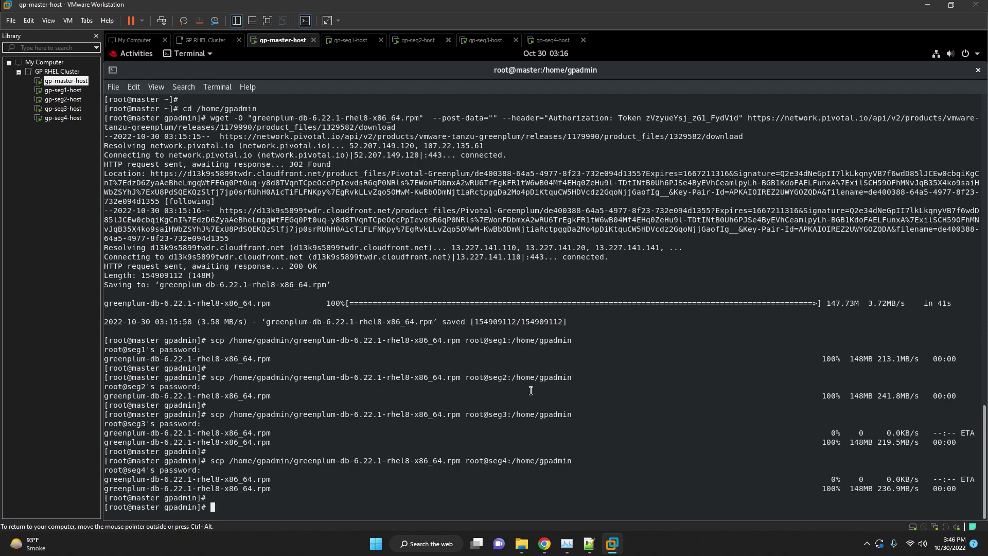
# Run sudo yum install ./greenplum-db-6.22.1-rhel8-x86_64.rpm in the master VM's terminal, copied from the install notes.
pyautogui.click(590, 543)
pyautogui.scroll(-4, 662, 352)
pyautogui.click(790, 320)
pyautogui.moveTo(573, 303); pyautogui.dragTo(525, 307)
pyautogui.rightClick(401, 287)
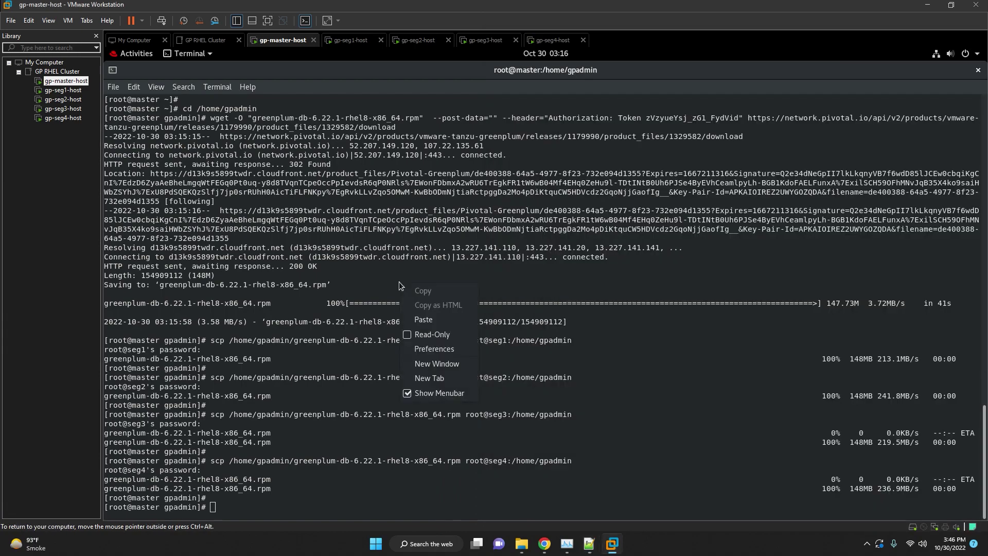
pyautogui.click(422, 323)
pyautogui.press('Return')
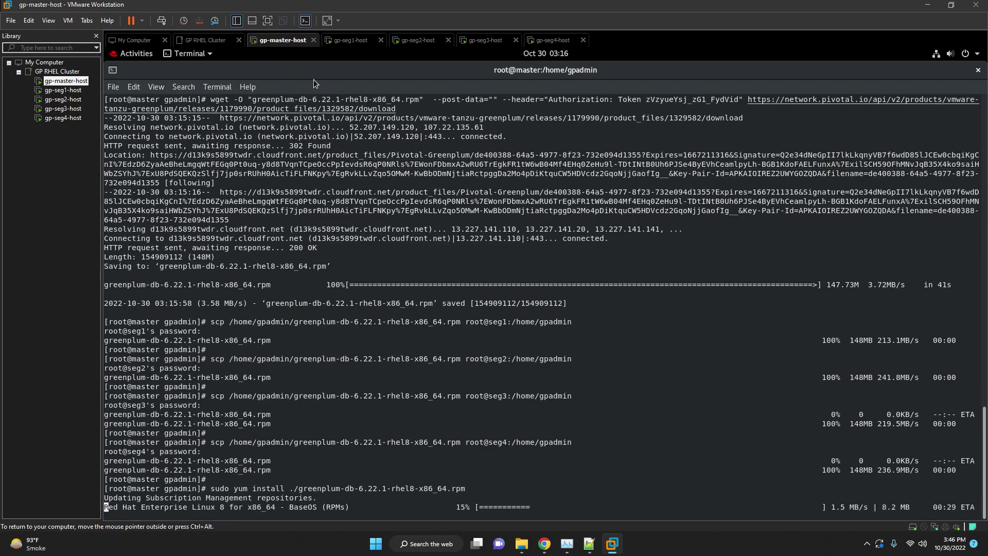
pyautogui.click(355, 41)
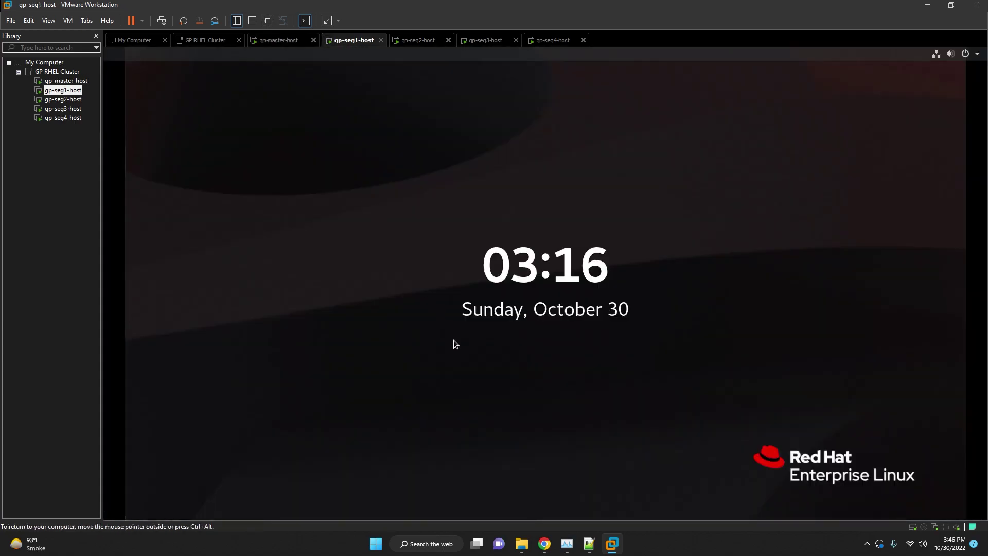
# Unlock seg1 with the root password and open a maximized Terminal from Activities.
pyautogui.click(453, 340)
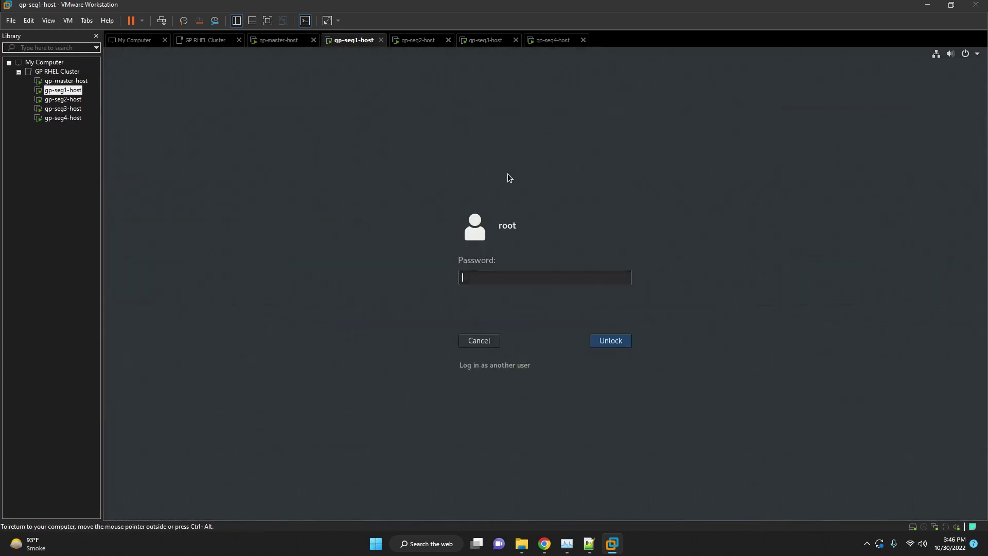
pyautogui.write('•••••••')
pyautogui.press('Return')
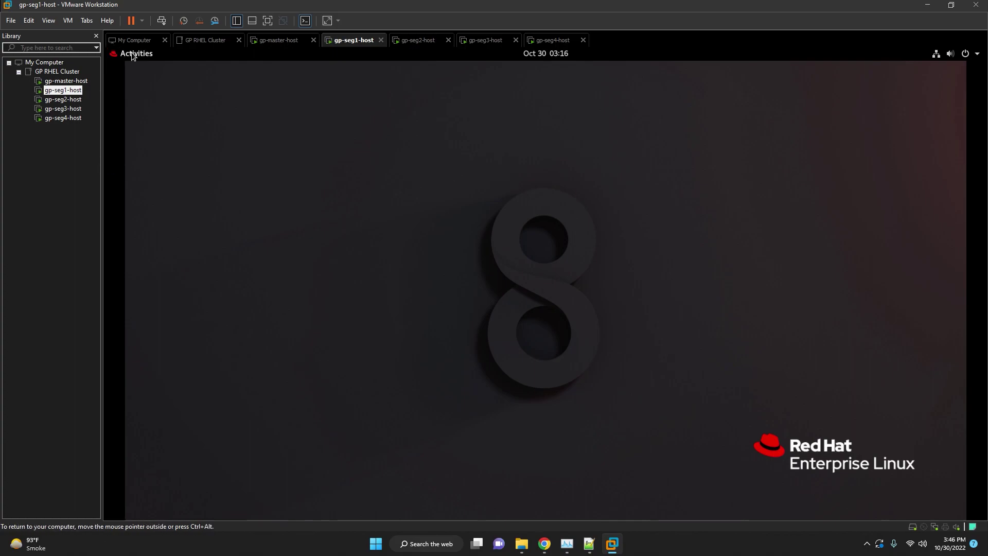
pyautogui.click(131, 53)
pyautogui.click(128, 367)
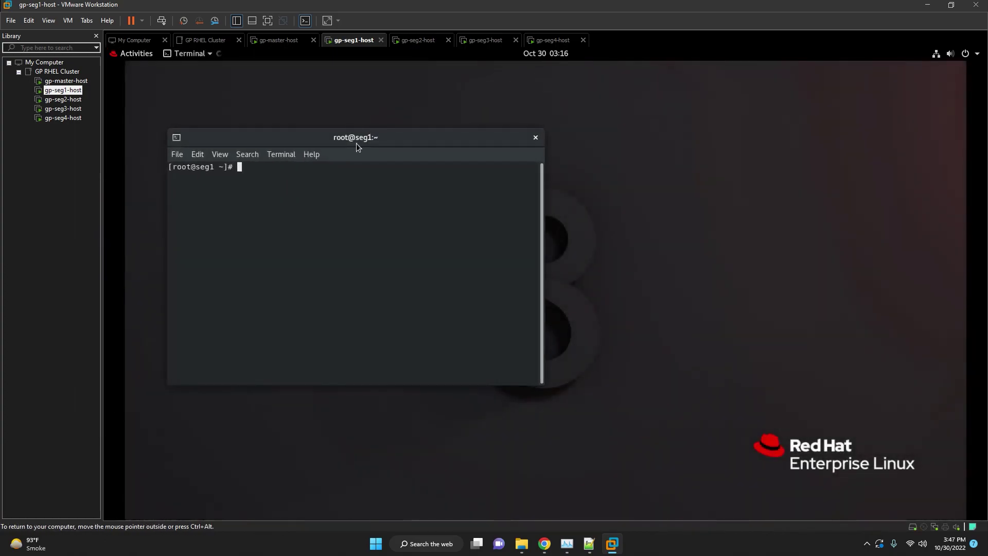
pyautogui.doubleClick(356, 138)
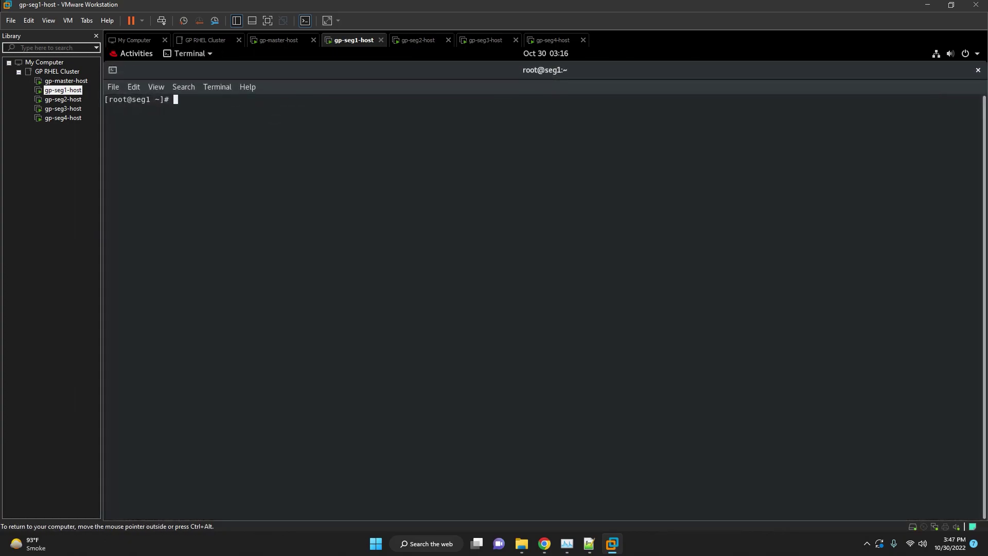
# In /home/gpadmin on seg1, run sudo yum install ./greenplum-db-6.22.1-rhel8-x86_64.rpm.
pyautogui.press('Return')
pyautogui.press('Return')
pyautogui.press('Return')
pyautogui.press('Return')
pyautogui.write('cd /home/gpadmin')
pyautogui.press('Return')
pyautogui.rightClick(285, 165)
pyautogui.click(296, 200)
pyautogui.press('Return')
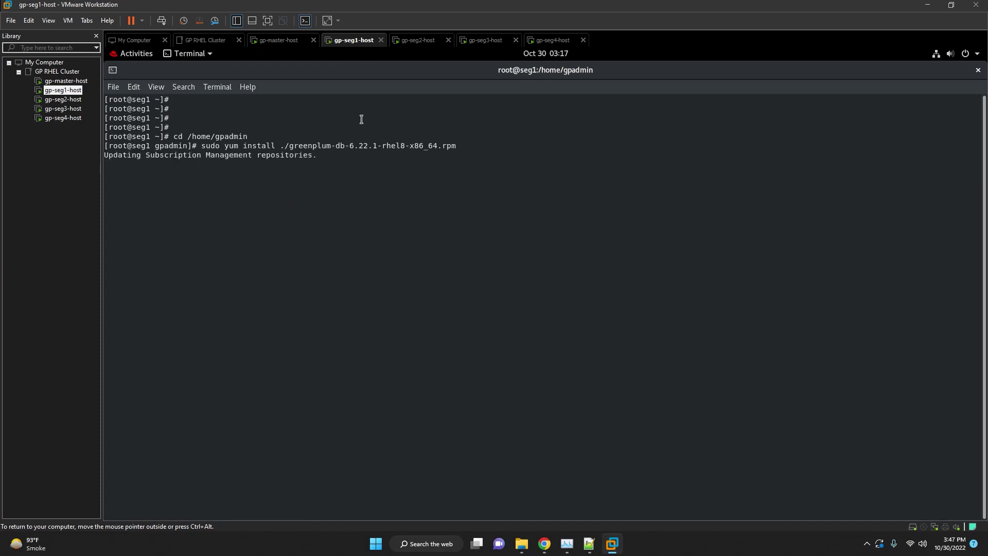
pyautogui.click(435, 41)
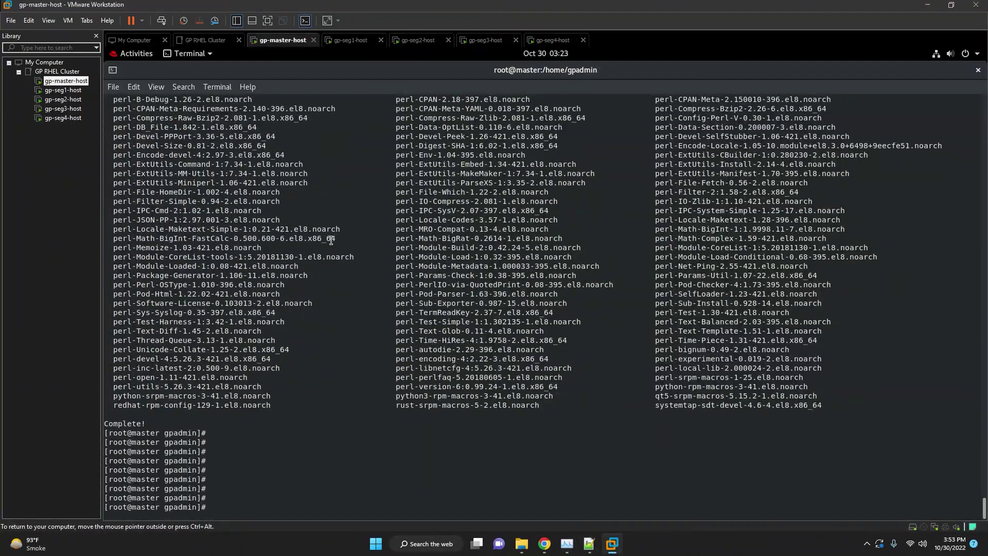
# On the master, copy gpconfigs into the gpadmin home and give gpadmin ownership of its home files.
pyautogui.rightClick(350, 293)
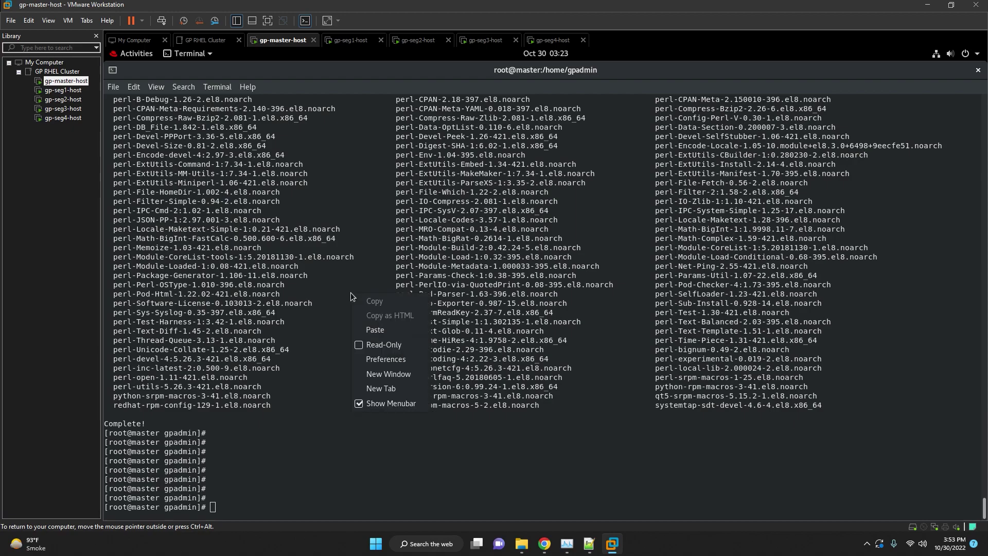
pyautogui.click(370, 324)
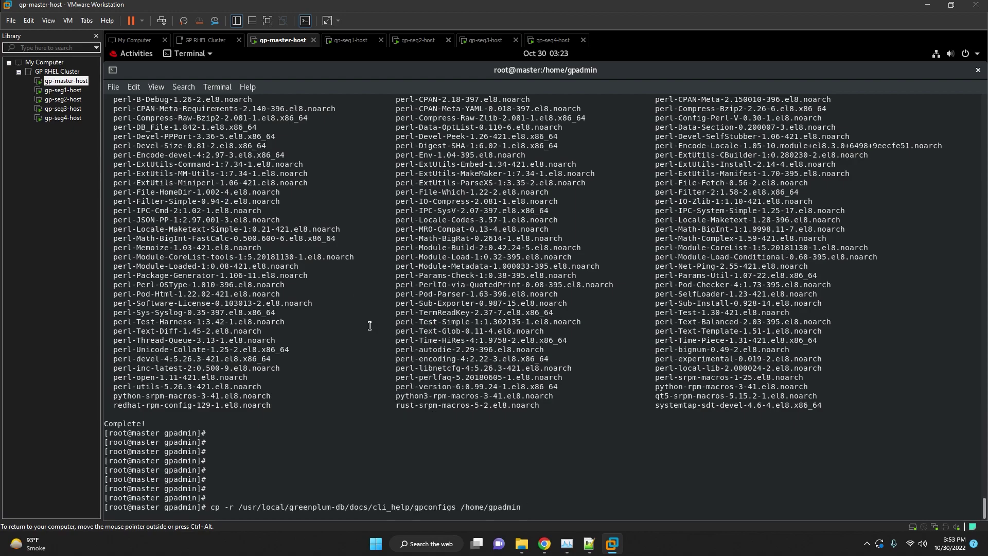
pyautogui.press('Return')
pyautogui.press('Return')
pyautogui.press('Return')
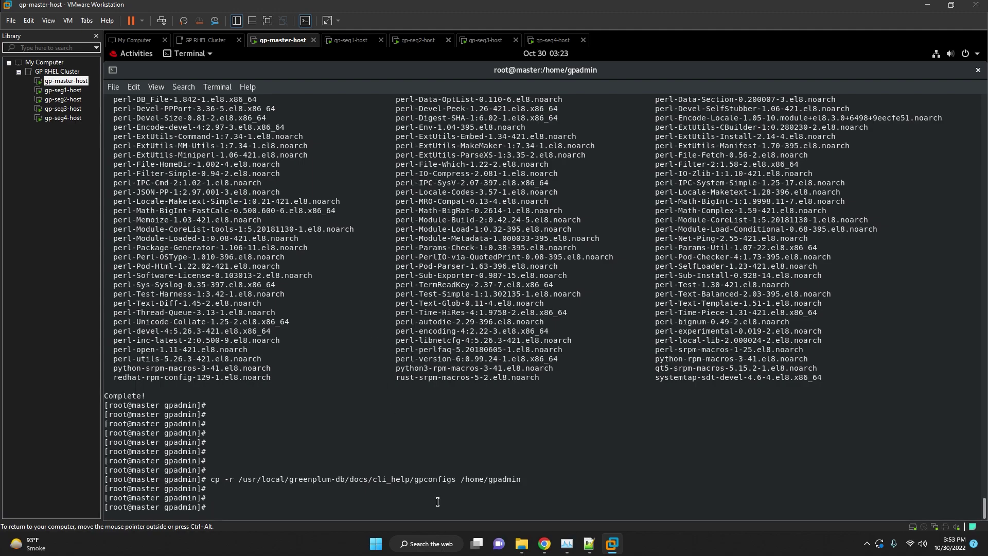
pyautogui.click(589, 544)
pyautogui.click(644, 286)
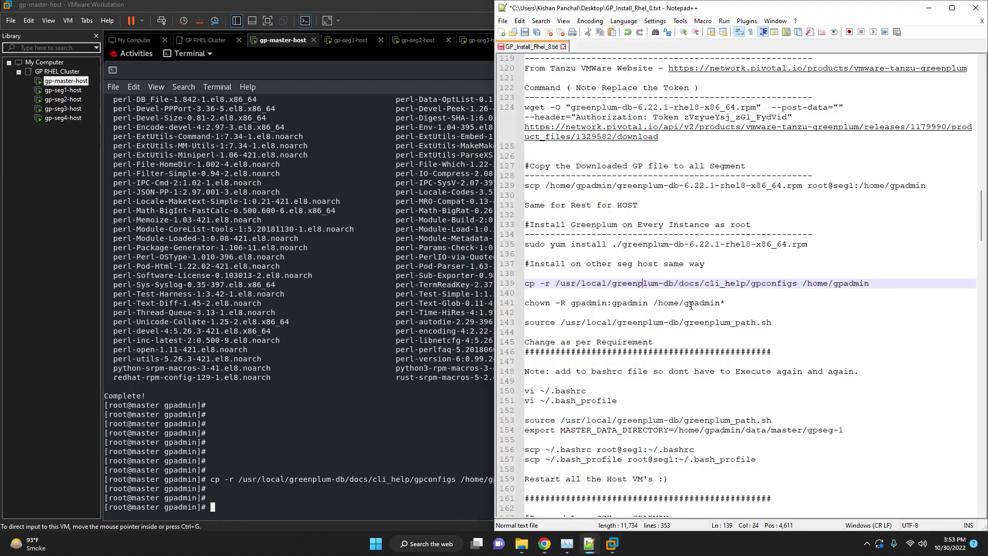
pyautogui.click(692, 305)
pyautogui.moveTo(732, 302); pyautogui.dragTo(521, 304)
pyautogui.hotkey('ctrl', 'c')
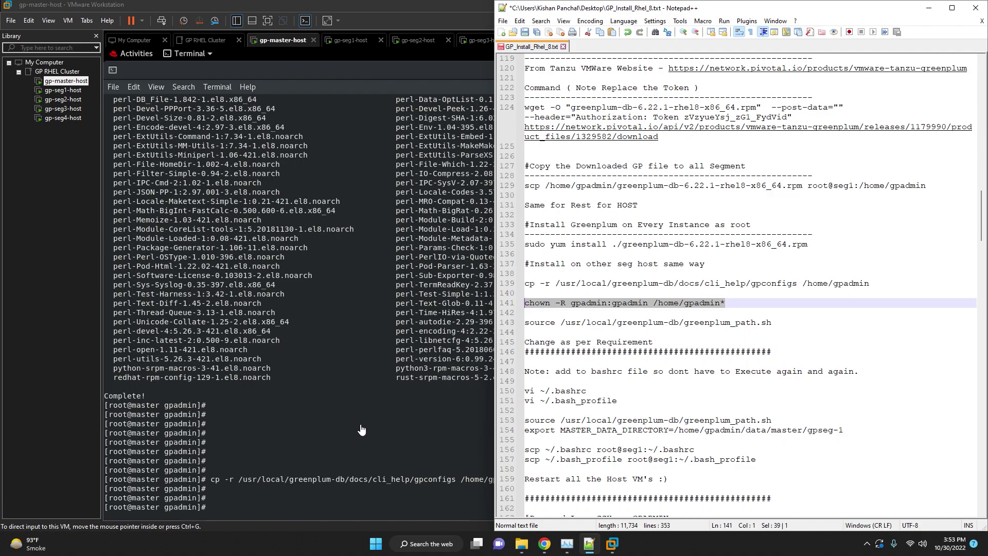
pyautogui.rightClick(332, 409)
pyautogui.click(352, 325)
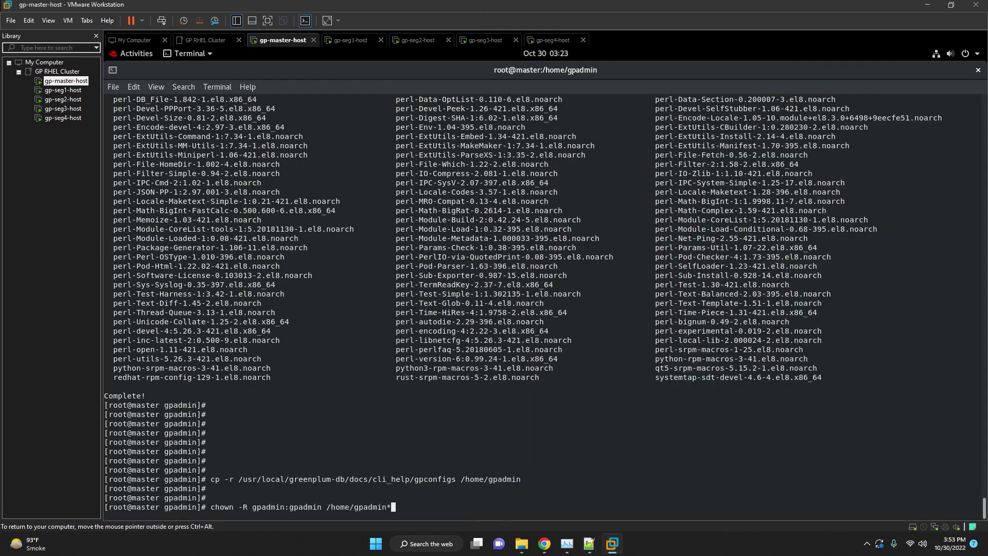
pyautogui.press('Return')
# Source greenplum_path.sh on the master and confirm gpssh's location with which.
pyautogui.click(589, 543)
pyautogui.click(673, 338)
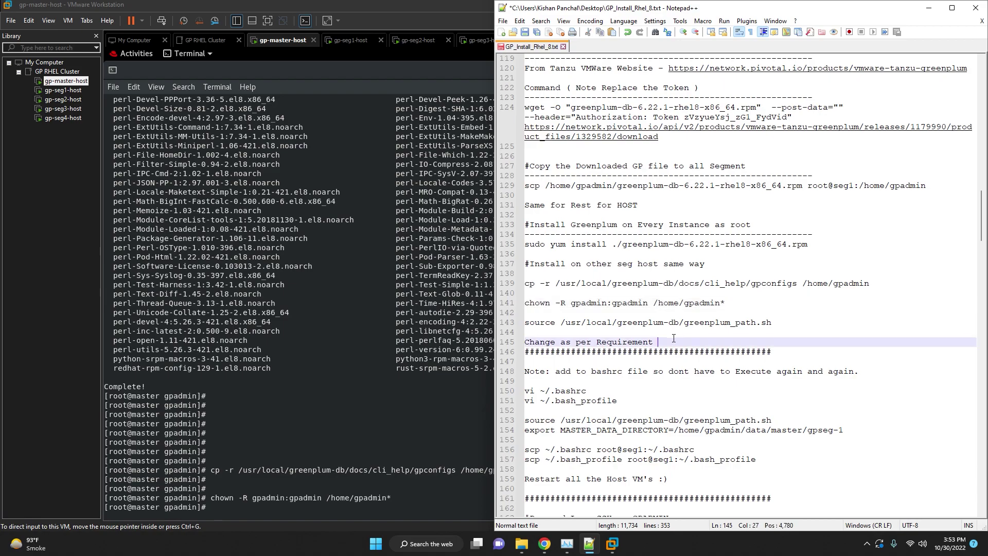
pyautogui.scroll(-2, 673, 338)
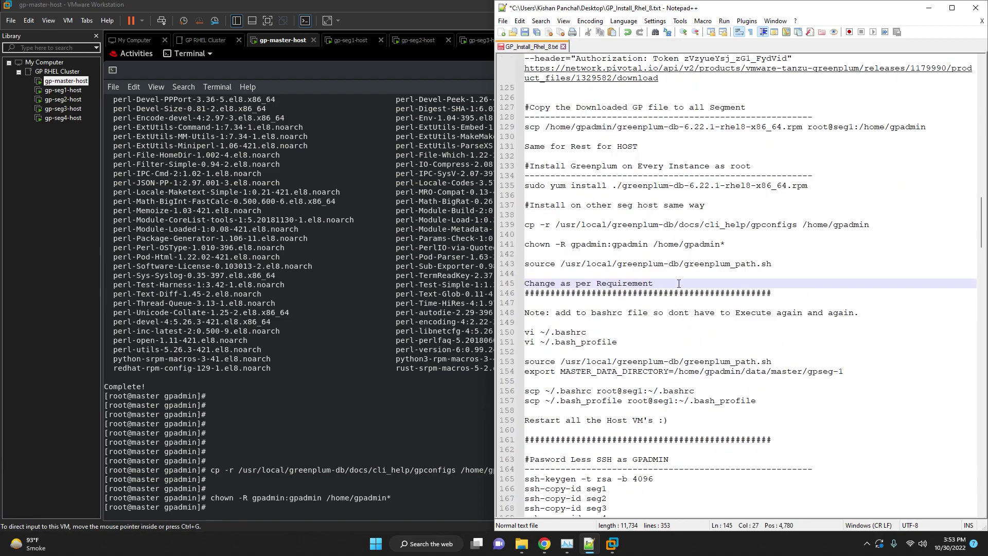
pyautogui.click(793, 265)
pyautogui.moveTo(791, 264); pyautogui.dragTo(525, 263)
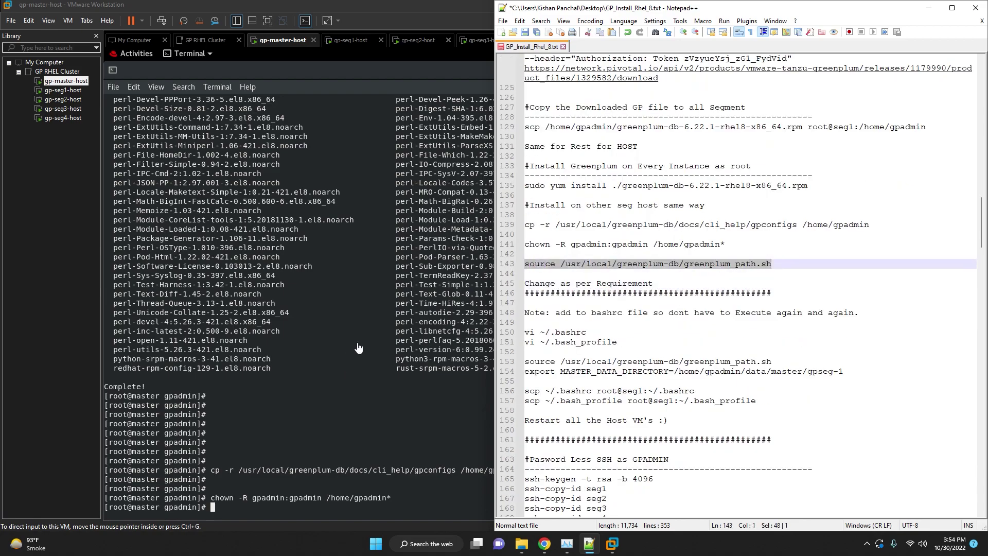
pyautogui.rightClick(357, 343)
pyautogui.press('Escape')
pyautogui.press('Return')
pyautogui.press('Return')
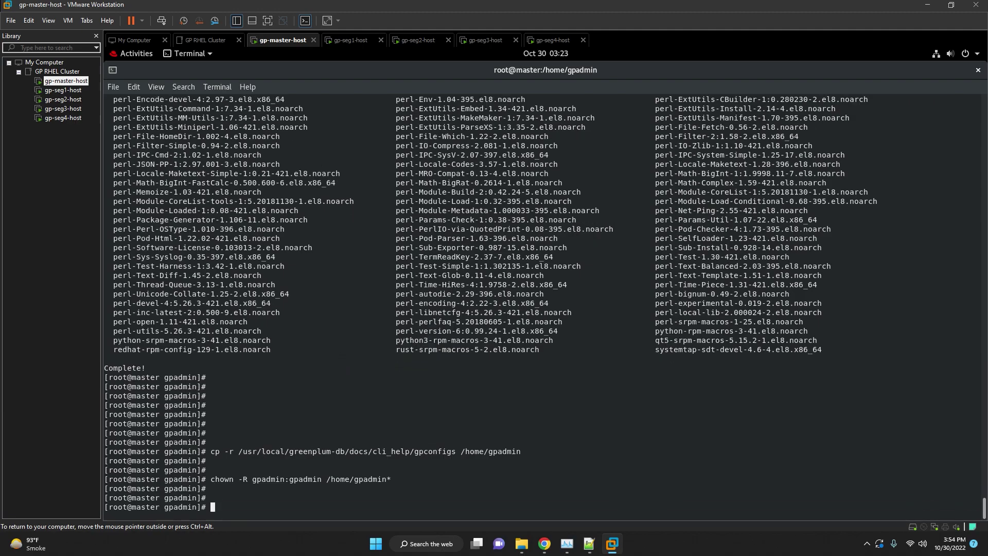
pyautogui.rightClick(332, 364)
pyautogui.click(353, 400)
pyautogui.press('Return')
pyautogui.press('Return')
pyautogui.press('Return')
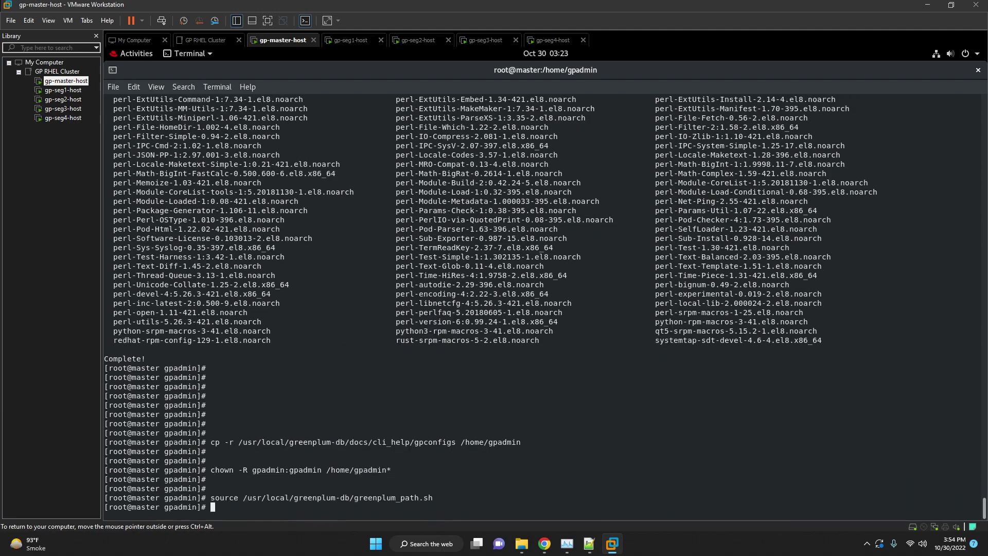
pyautogui.write('whci')
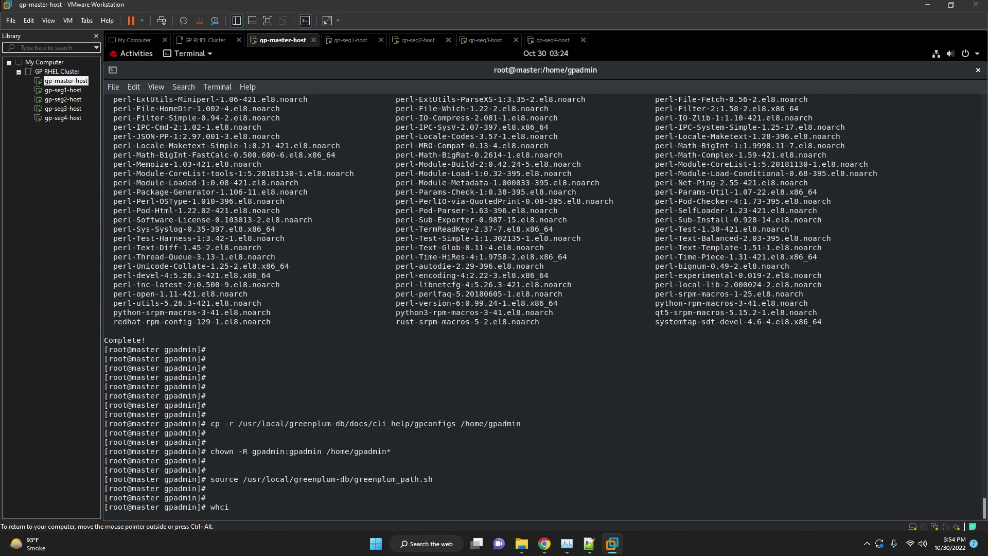
pyautogui.write('ich gpssh')
pyautogui.press('Return')
pyautogui.press('Return')
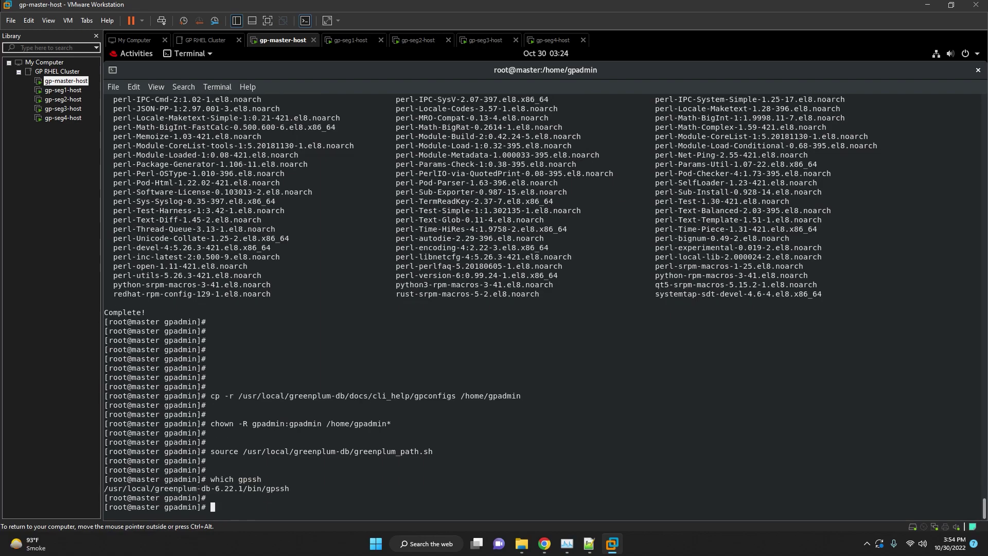
pyautogui.doubleClick(183, 487)
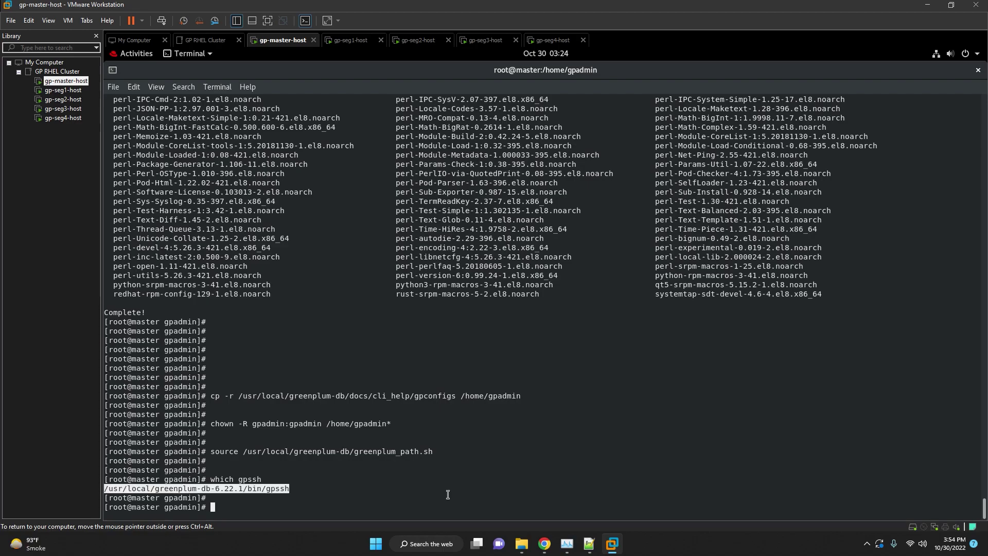
# Run chown -R gpadmin:gpadmin /usr/local/greenplum-db-6.22.1 on the master.
pyautogui.click(589, 544)
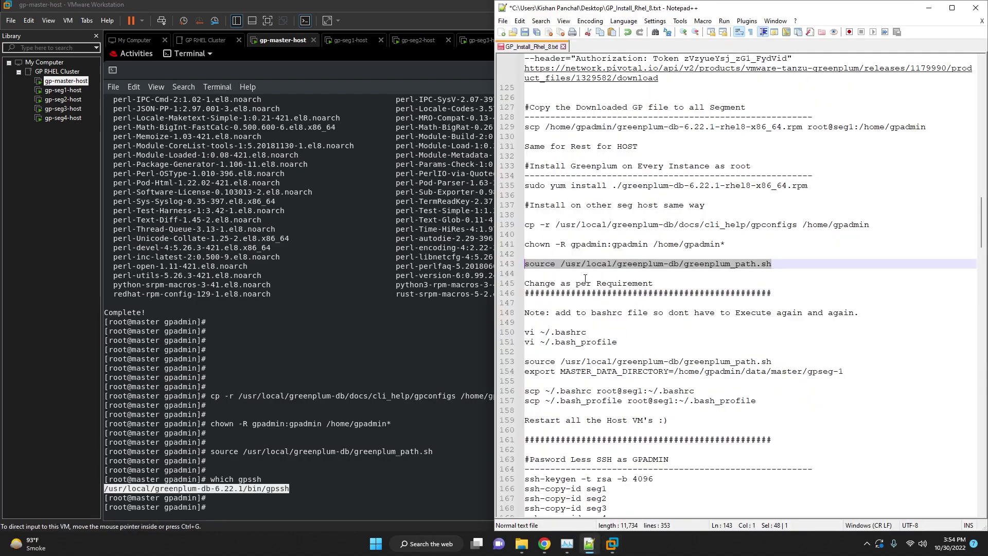
pyautogui.click(609, 256)
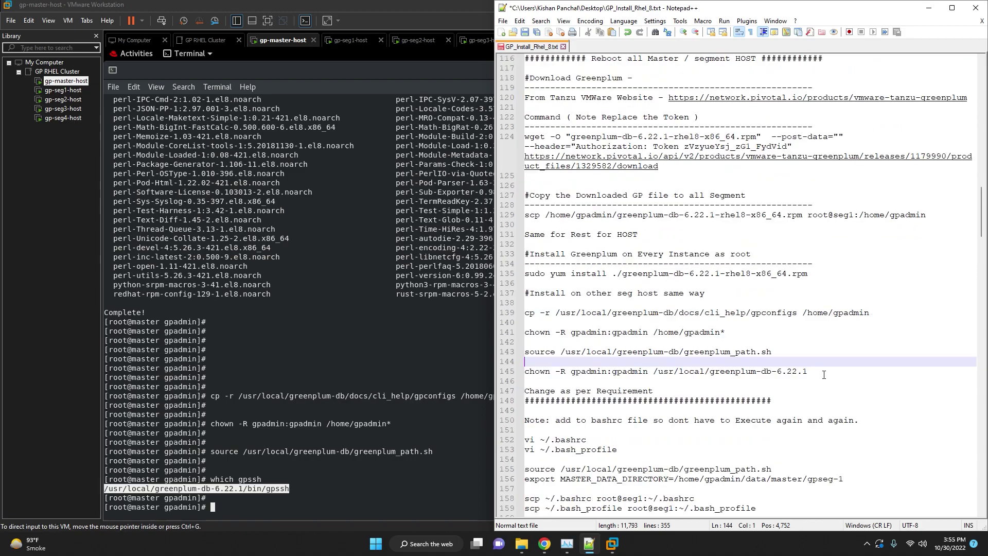
pyautogui.moveTo(823, 372); pyautogui.dragTo(469, 369)
pyautogui.hotkey('ctrl', 'c')
pyautogui.click(321, 337)
pyautogui.rightClick(321, 337)
pyautogui.click(342, 370)
pyautogui.press('Return')
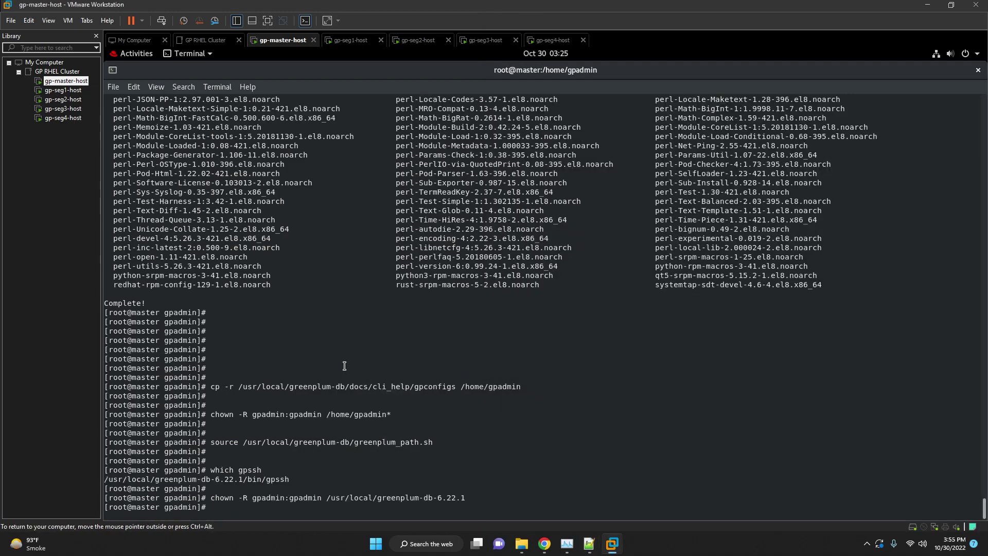
# Run the same greenplum-db-6.22.1 chown command on seg1 and seg2.
pyautogui.click(337, 41)
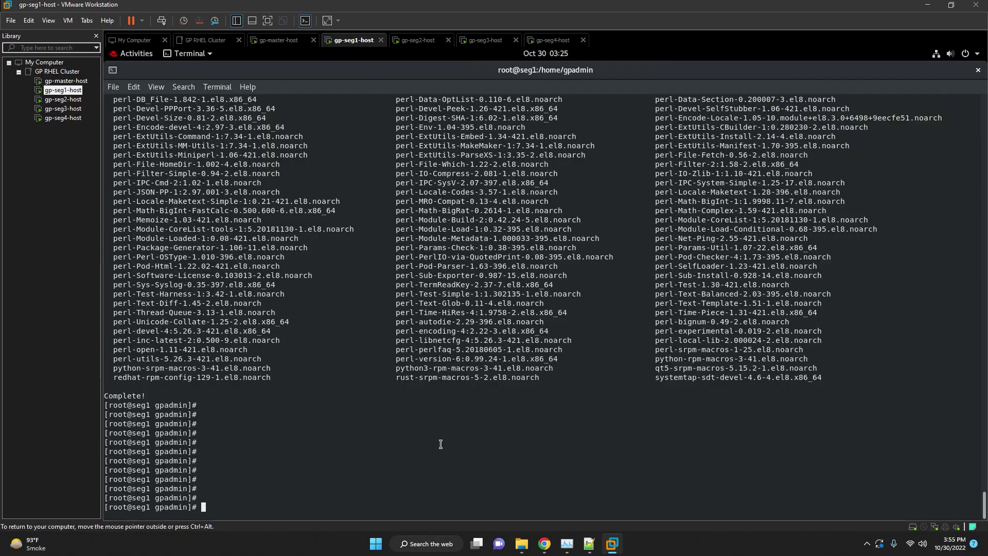
pyautogui.rightClick(441, 444)
pyautogui.click(459, 362)
pyautogui.press('Return')
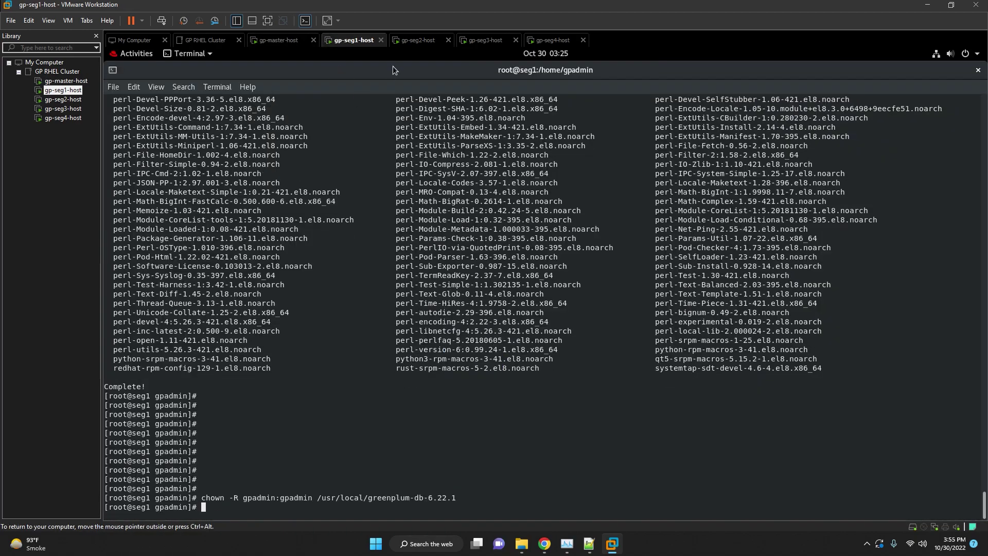
pyautogui.click(412, 42)
pyautogui.rightClick(321, 481)
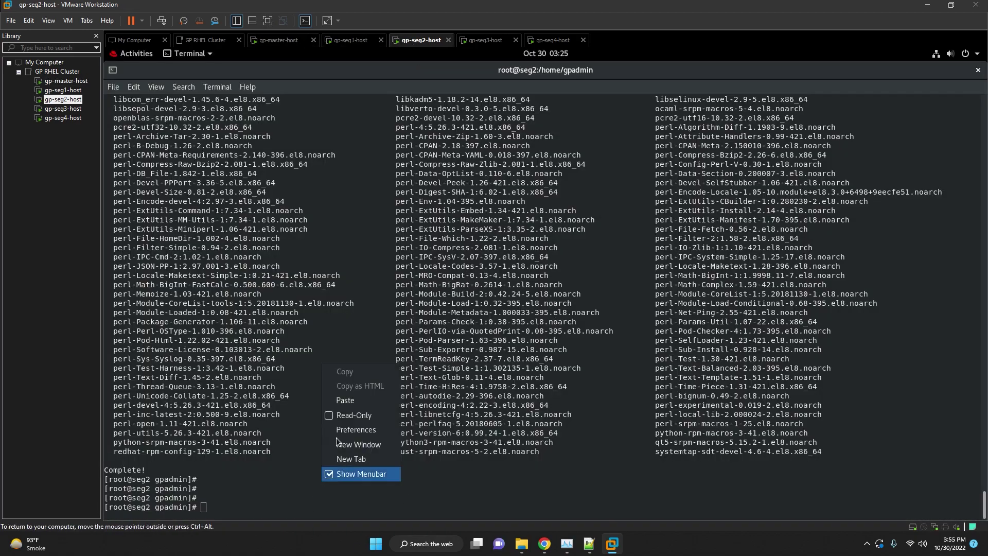
pyautogui.click(352, 399)
pyautogui.press('Return')
# Run the greenplum-db-6.22.1 chown command on seg3 and seg4.
pyautogui.click(485, 40)
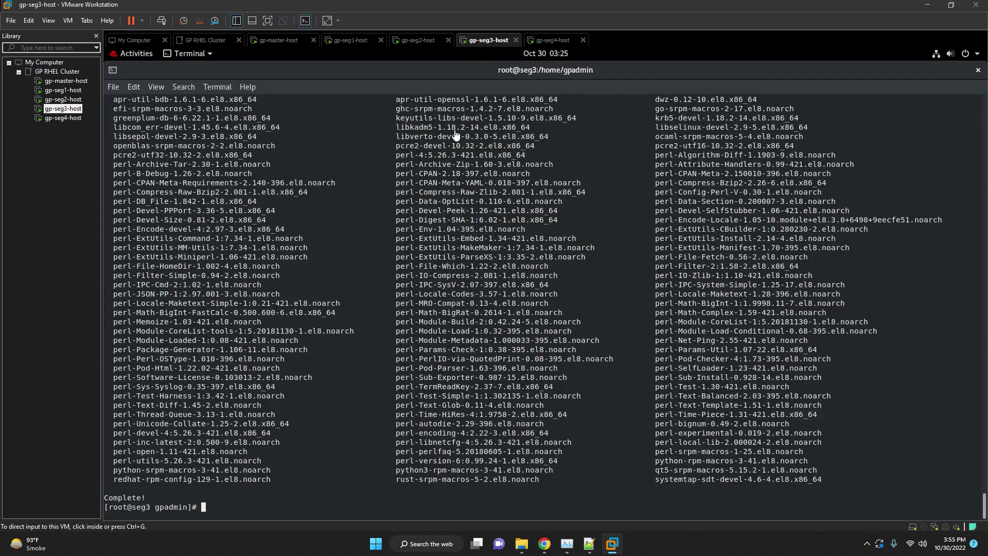
pyautogui.rightClick(341, 500)
pyautogui.click(372, 417)
pyautogui.press('Return')
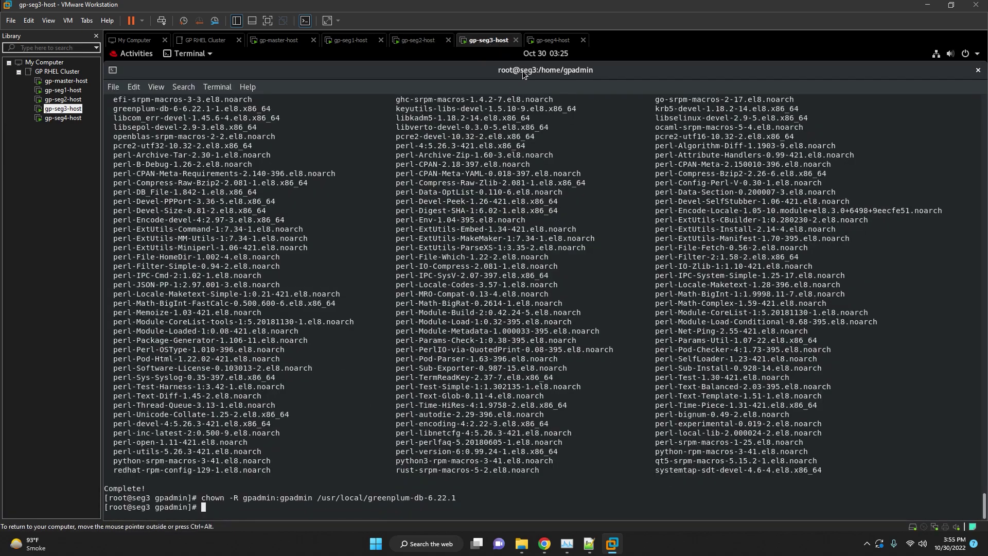
pyautogui.click(553, 40)
pyautogui.rightClick(375, 486)
pyautogui.click(399, 403)
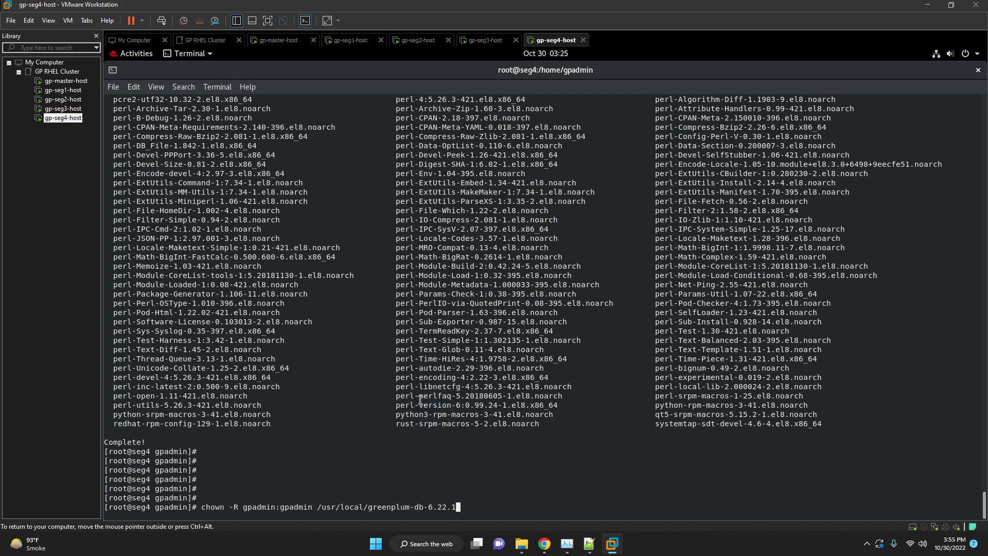
pyautogui.press('Return')
# Find and select the vi ~/.bashrc command in the install notes beside the master console.
pyautogui.click(264, 41)
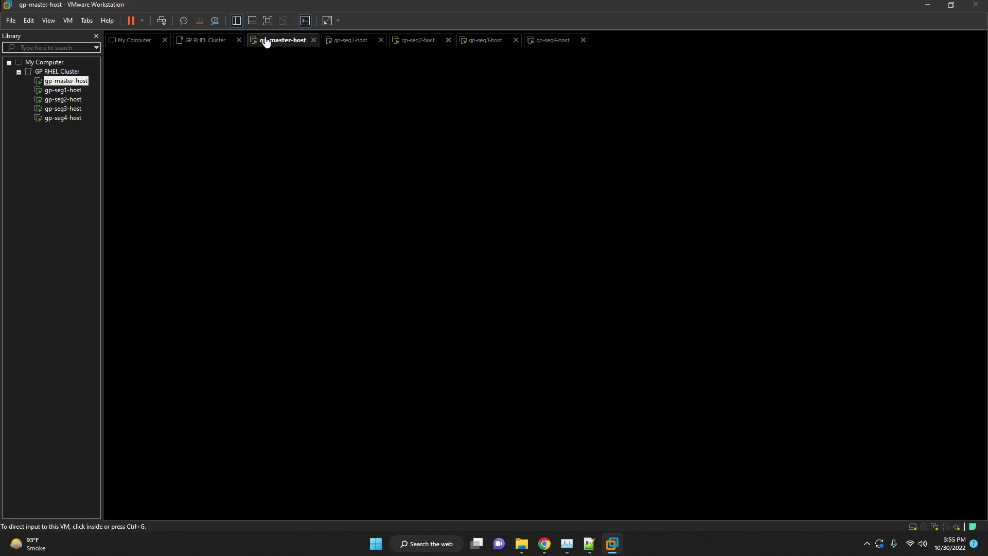
pyautogui.click(589, 543)
pyautogui.scroll(-3, 657, 394)
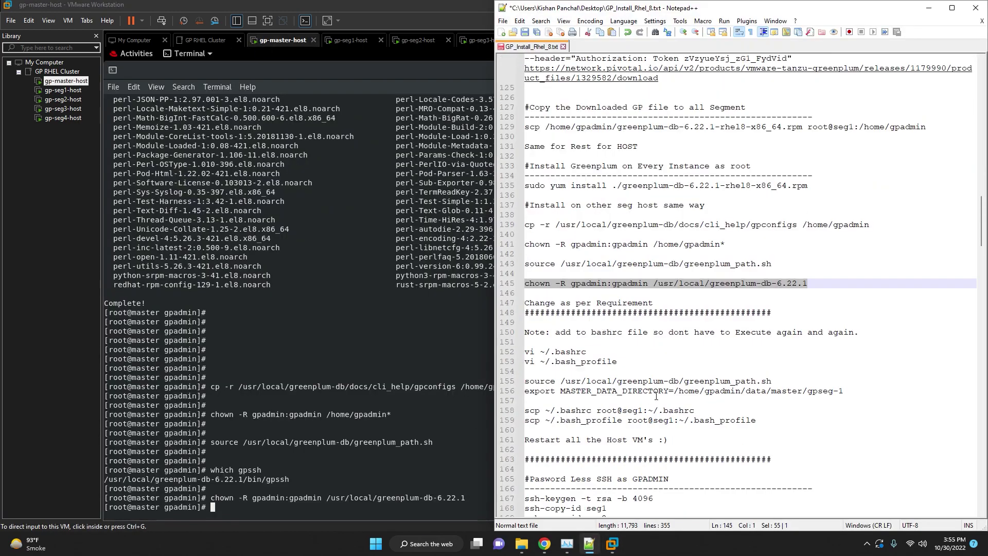
pyautogui.click(348, 313)
pyautogui.press('Return')
pyautogui.press('Return')
pyautogui.press('Return')
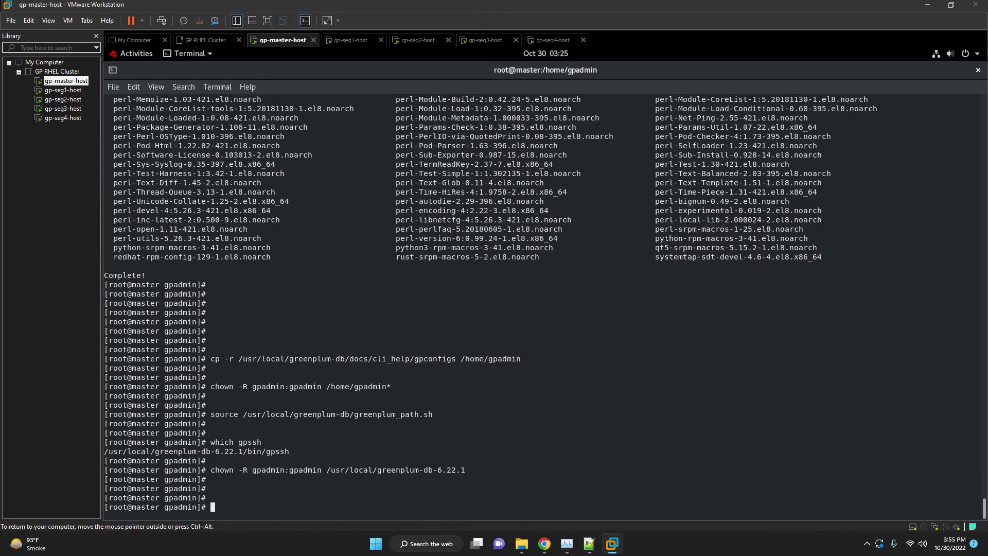
pyautogui.click(590, 543)
pyautogui.click(604, 344)
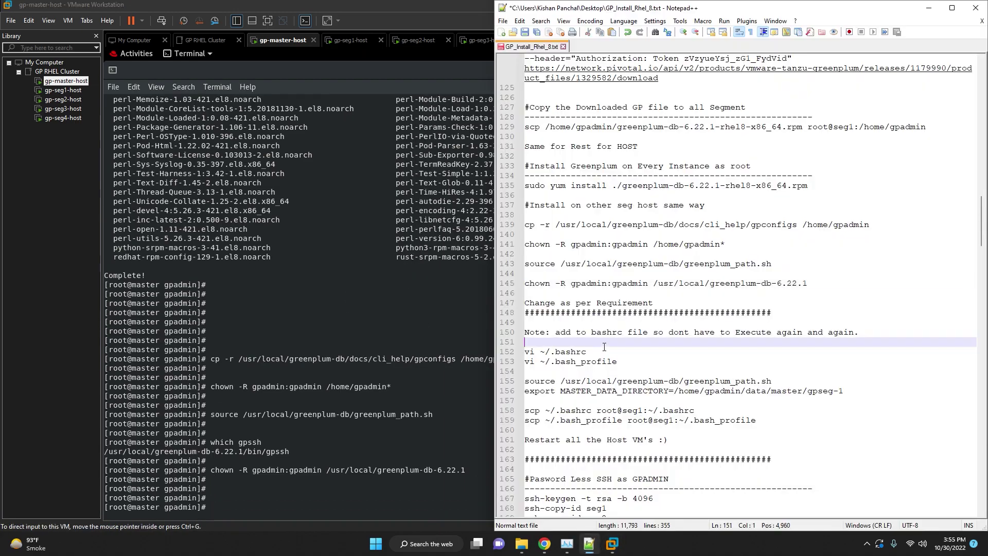
pyautogui.click(628, 351)
pyautogui.moveTo(633, 363); pyautogui.dragTo(525, 363)
pyautogui.click(655, 381)
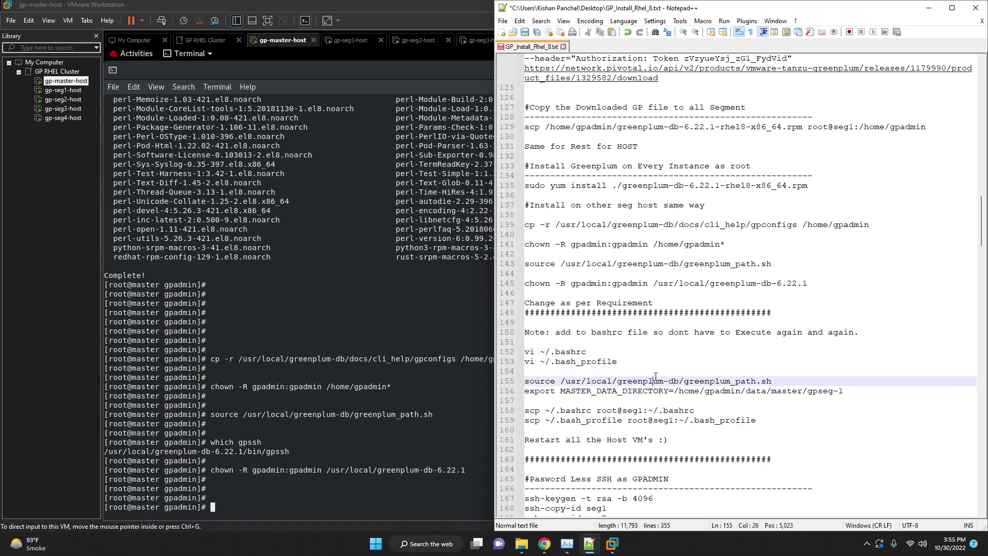
pyautogui.click(659, 361)
pyautogui.scroll(-3, 660, 361)
pyautogui.click(669, 333)
pyautogui.click(587, 255)
pyautogui.moveTo(587, 263); pyautogui.dragTo(524, 265)
pyautogui.hotkey('ctrl', 'c')
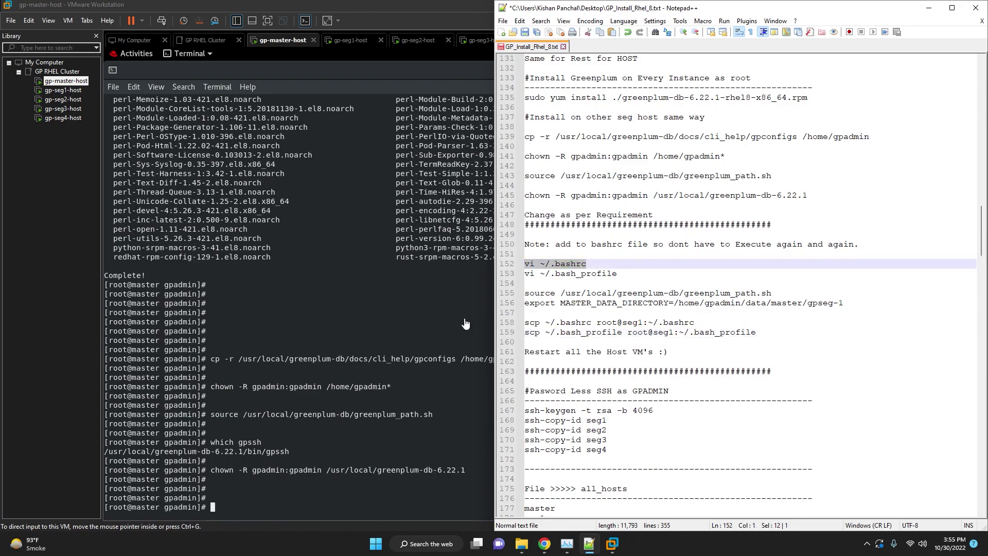
# Open the master's ~/.bashrc in vi and start a new line after fi.
pyautogui.click(408, 317)
pyautogui.rightClick(408, 319)
pyautogui.click(432, 355)
pyautogui.press('Return')
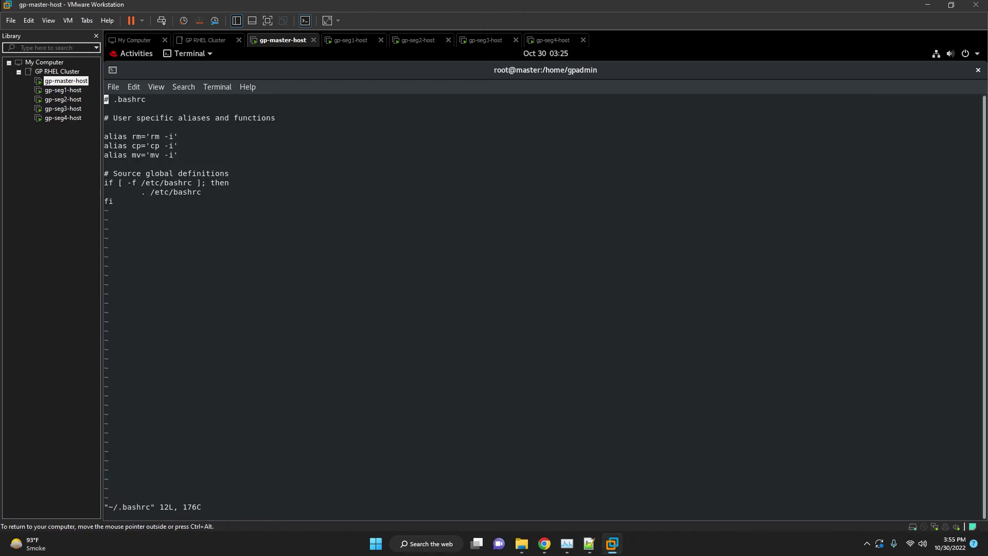
pyautogui.press('i')
pyautogui.press('Down')
pyautogui.press('Down')
pyautogui.press('Down')
pyautogui.press('Down')
pyautogui.press('Down')
pyautogui.press('Down')
pyautogui.press('Down')
pyautogui.press('Down')
pyautogui.press('Down')
pyautogui.press('Down')
pyautogui.press('Down')
pyautogui.press('Return')
# Paste the greenplum_path.sh source and MASTER_DATA_DIRECTORY export lines into .bashrc and save with :wq.
pyautogui.hotkey('alt', 'Tab')
pyautogui.click(647, 373)
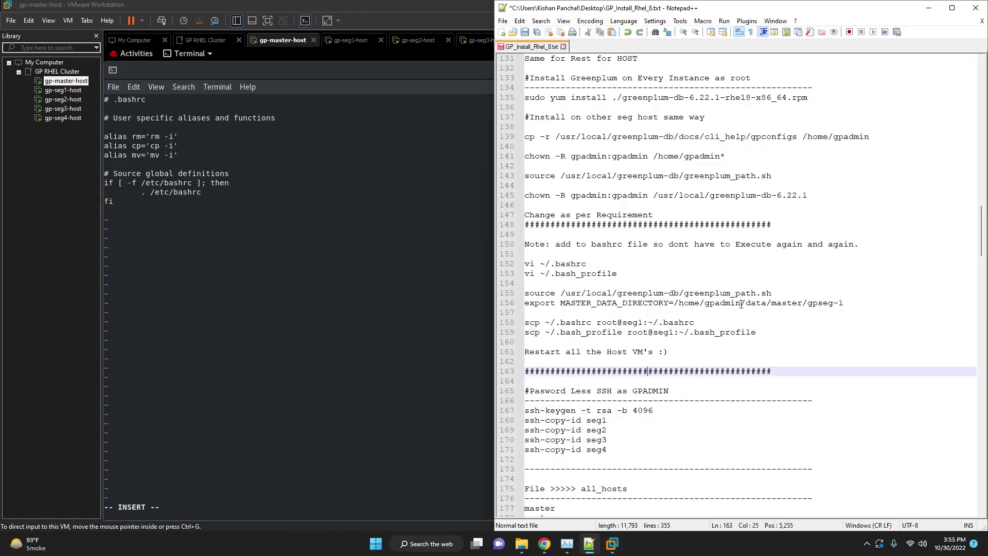
pyautogui.moveTo(843, 304); pyautogui.dragTo(525, 293)
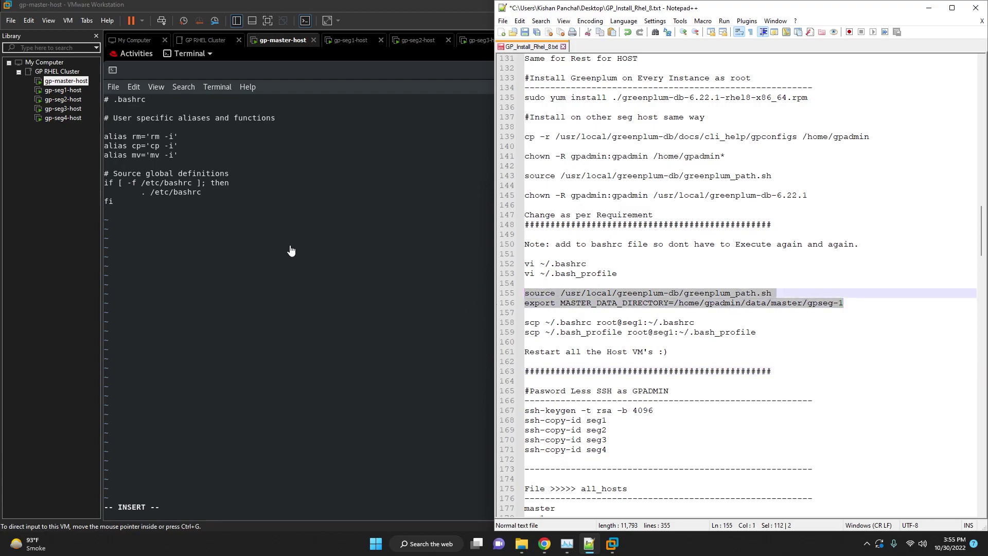
pyautogui.rightClick(292, 248)
pyautogui.click(306, 281)
pyautogui.press('Escape')
pyautogui.write(':wq')
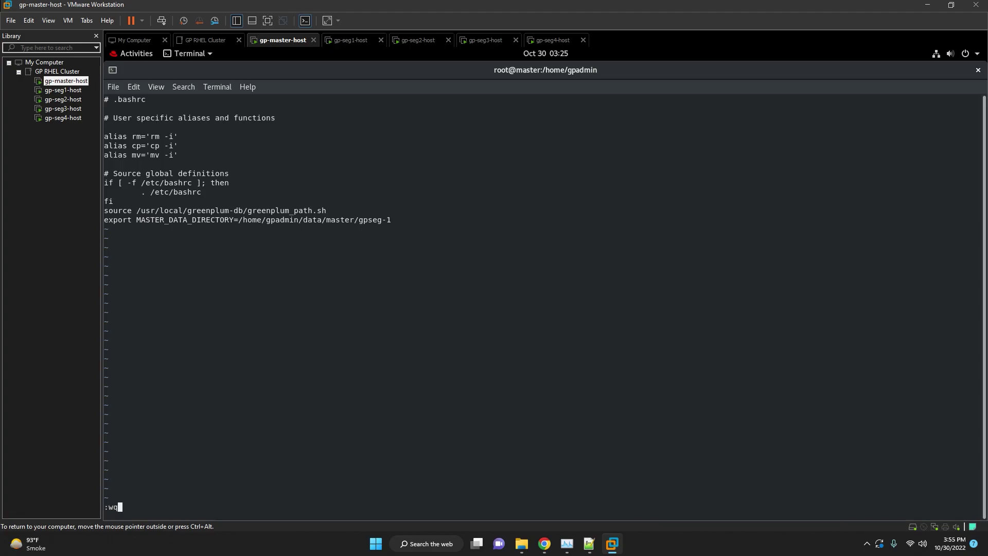
pyautogui.press('Return')
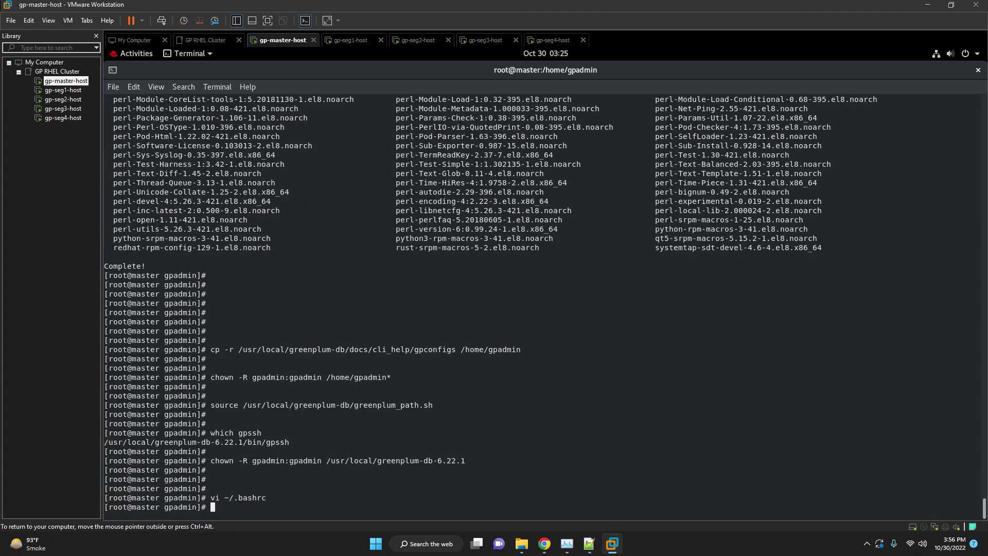
pyautogui.press('Return')
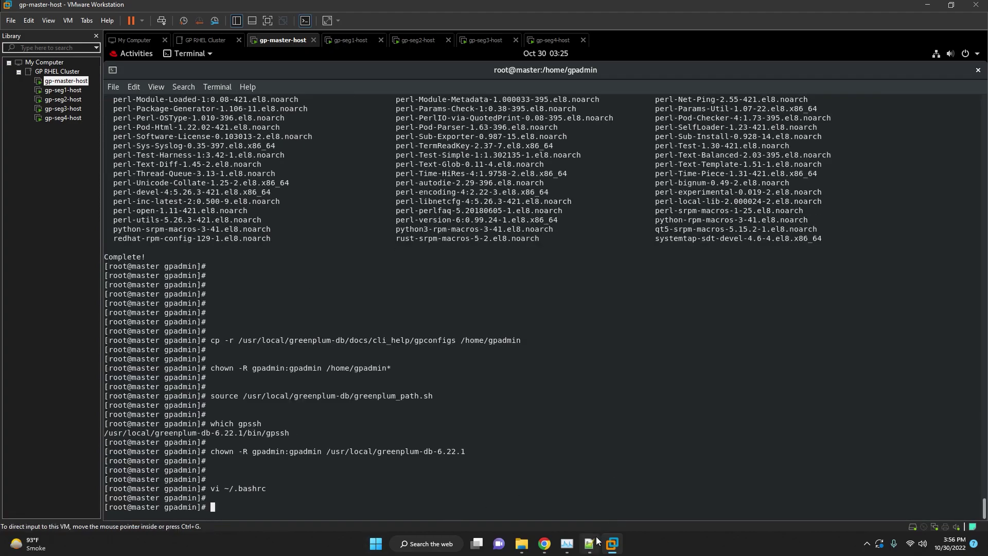
# Add the same two Greenplum environment lines to ~/.bash_profile in vi and save with :wq.
pyautogui.click(589, 544)
pyautogui.tripleClick(622, 276)
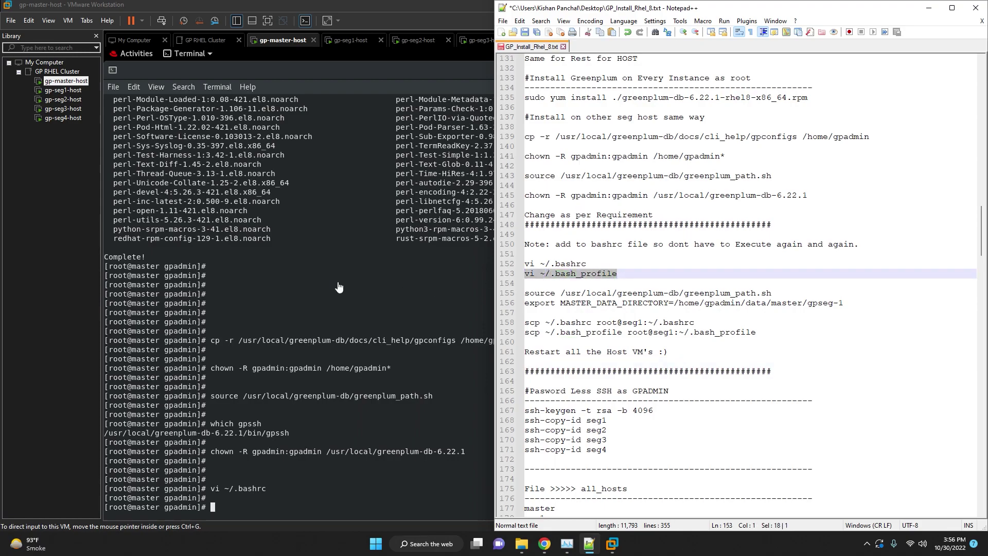
pyautogui.rightClick(325, 273)
pyautogui.click(344, 309)
pyautogui.press('Return')
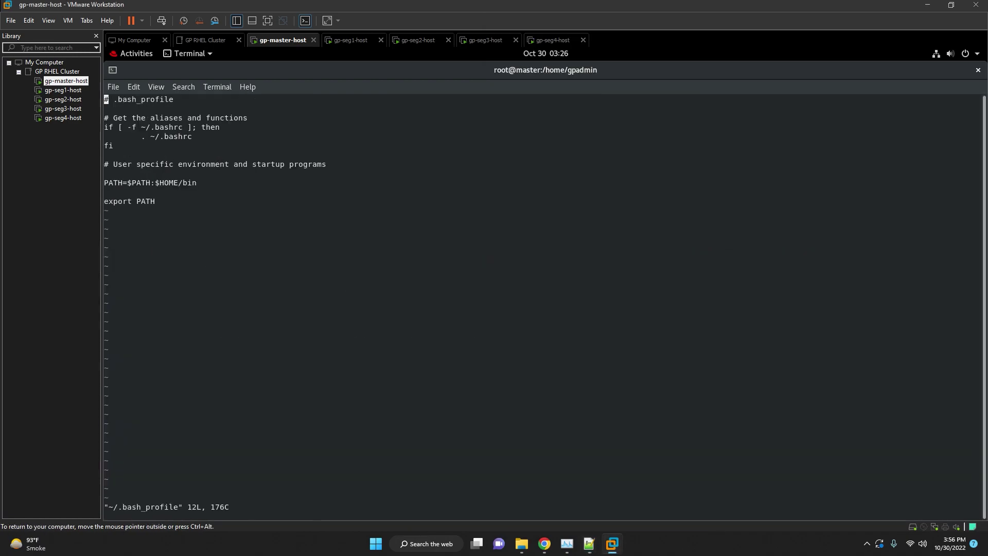
pyautogui.press('i')
pyautogui.press('Down')
pyautogui.press('Down')
pyautogui.press('Down')
pyautogui.press('Down')
pyautogui.press('Down')
pyautogui.press('Down')
pyautogui.press('Down')
pyautogui.press('Down')
pyautogui.press('Down')
pyautogui.press('Down')
pyautogui.press('Up')
pyautogui.hotkey('ctrl', 'Right')
pyautogui.hotkey('ctrl', 'Right')
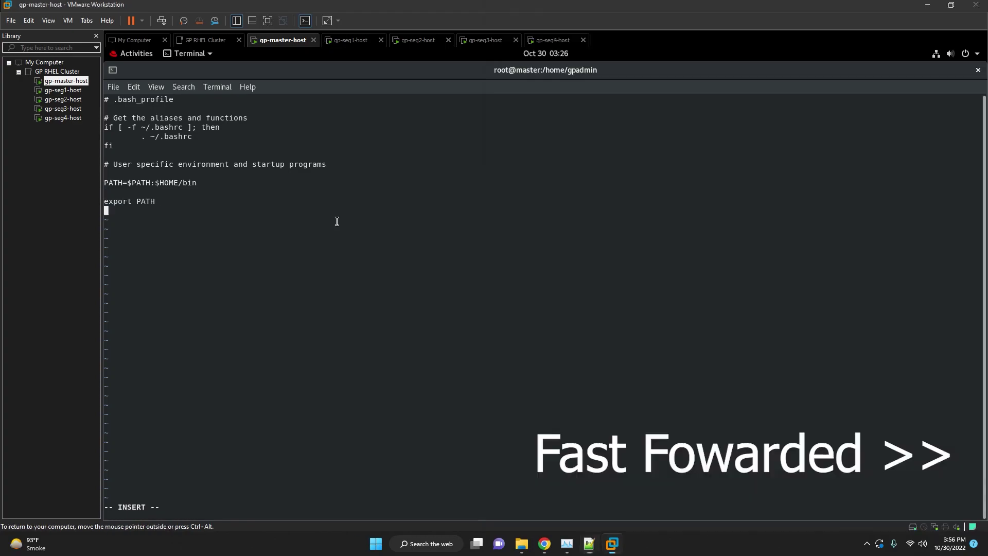
pyautogui.rightClick(345, 229)
pyautogui.click(365, 265)
pyautogui.press('Escape')
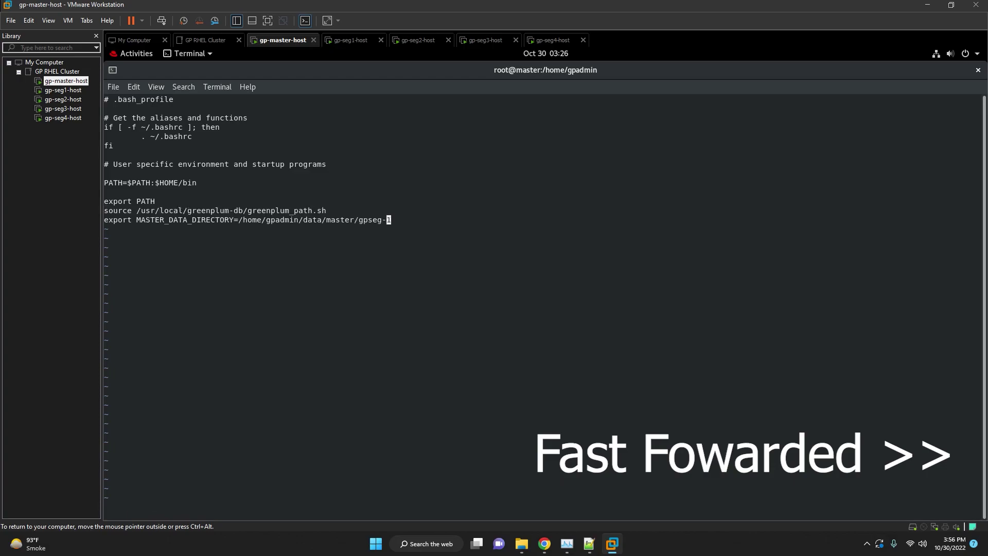
pyautogui.write(':wq')
pyautogui.press('Return')
pyautogui.press('Return')
# Select the next lines in the install notes.
pyautogui.click(590, 544)
pyautogui.click(778, 323)
pyautogui.moveTo(779, 331)
pyautogui.mouseDown()
pyautogui.moveTo(674, 332)
pyautogui.moveTo(781, 329)
pyautogui.mouseUp()
pyautogui.click(777, 304)
pyautogui.click(774, 286)
pyautogui.moveTo(774, 292); pyautogui.dragTo(617, 273)
# Power off all five GP RHEL Cluster VMs from the toolbar power menu.
pyautogui.click(222, 50)
pyautogui.click(221, 40)
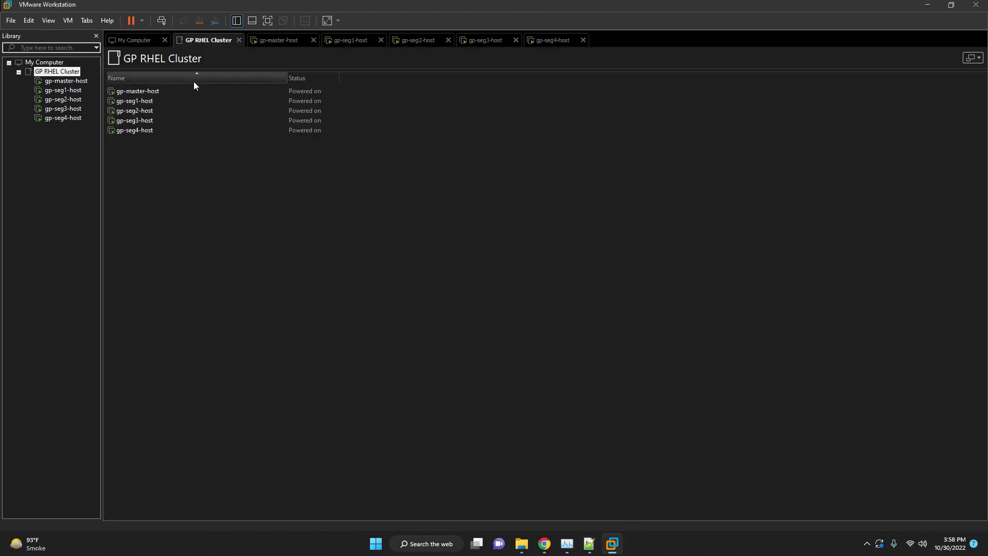
pyautogui.click(142, 21)
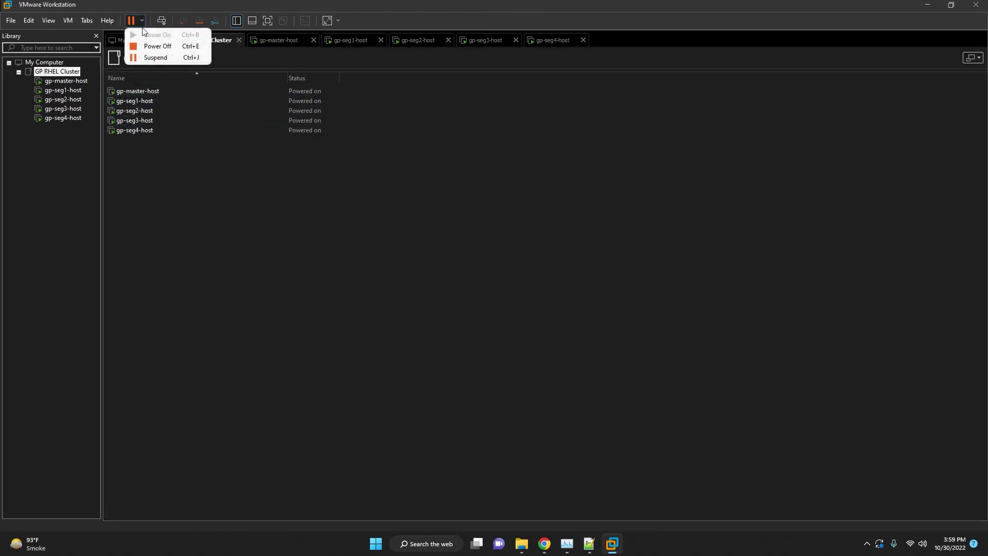
pyautogui.click(164, 65)
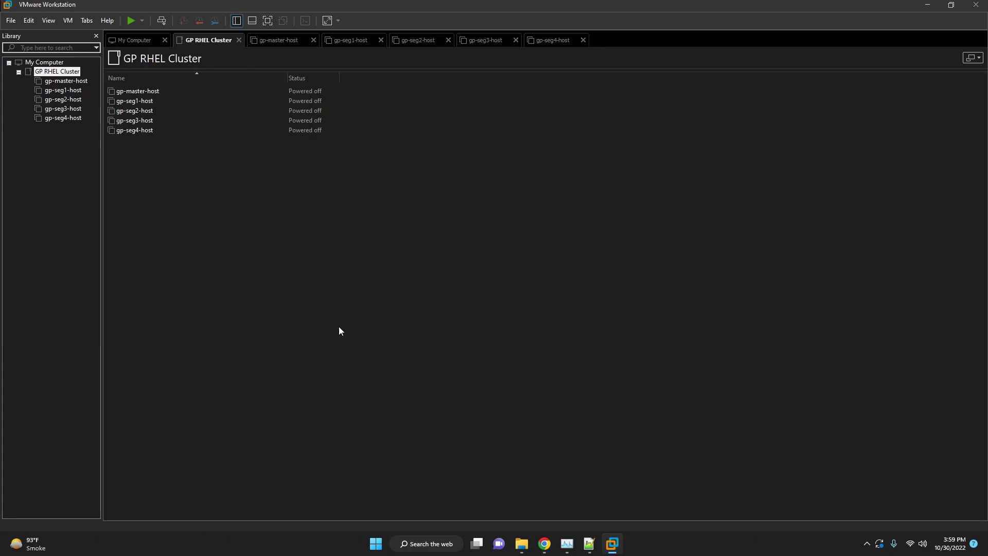
# Power on gp-master-host from the Play dropdown and switch to its console at the Red Hat login.
pyautogui.click(140, 20)
pyautogui.click(140, 33)
pyautogui.click(566, 543)
pyautogui.click(505, 295)
pyautogui.click(587, 544)
pyautogui.click(587, 544)
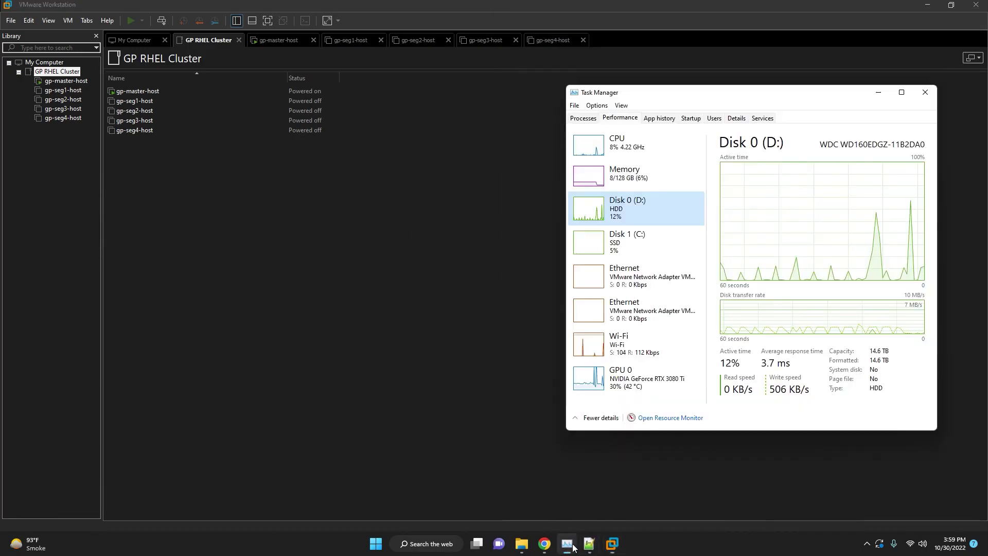
pyautogui.click(516, 384)
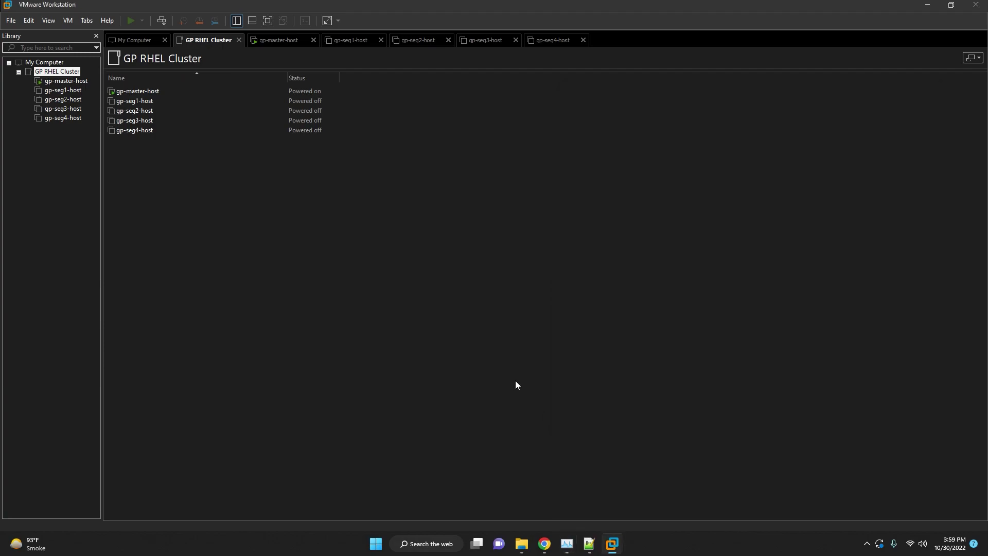
pyautogui.click(278, 39)
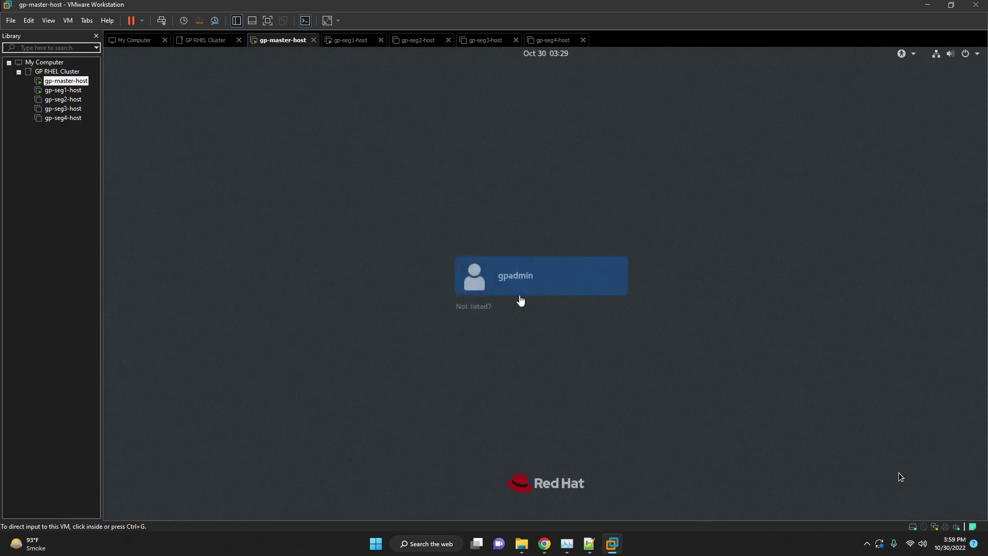
# Sign in to gp-master-host as gpadmin with the account password.
pyautogui.click(523, 279)
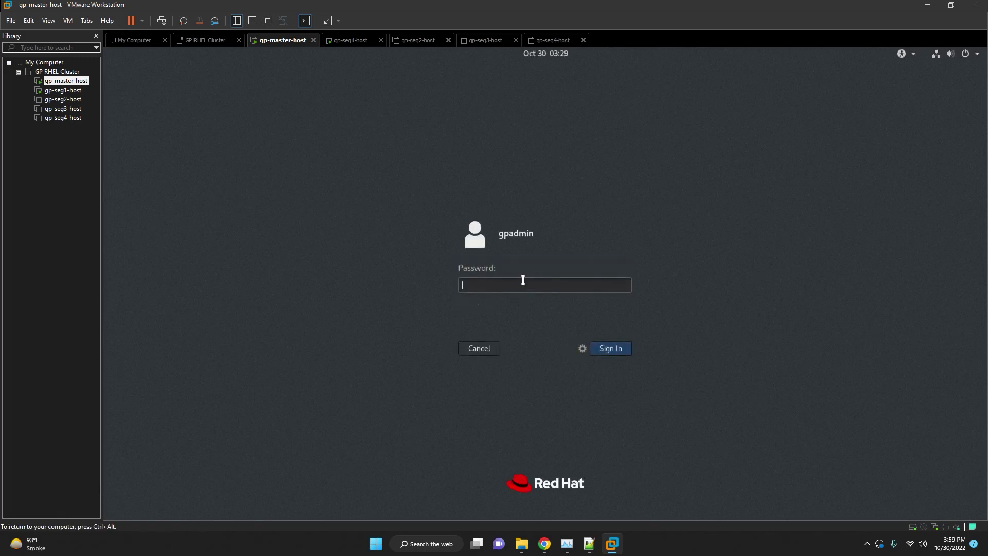
pyautogui.write('••')
pyautogui.press('Return')
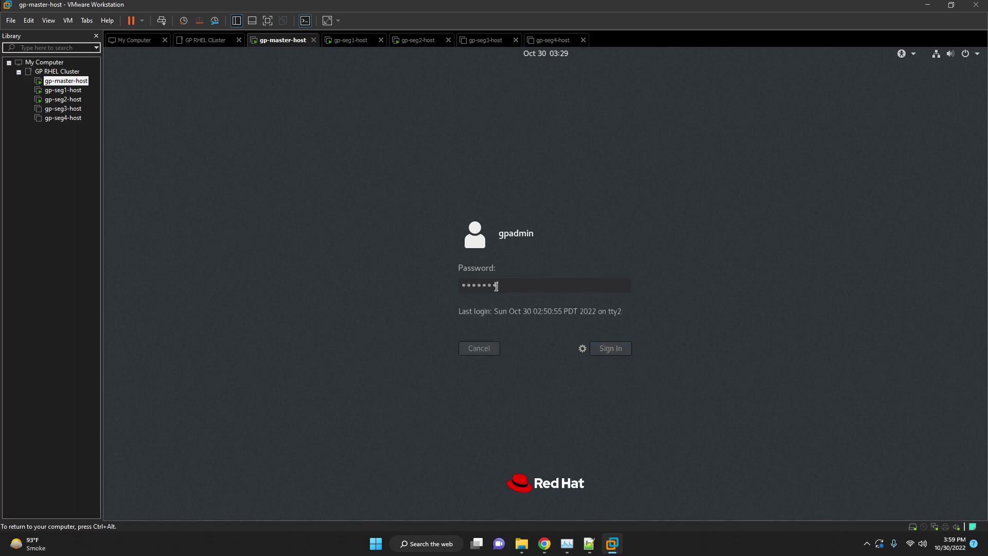
# Answer Yes to gp-seg2-host's sata0:1 device prompt, then return to gp-master-host.
pyautogui.click(414, 41)
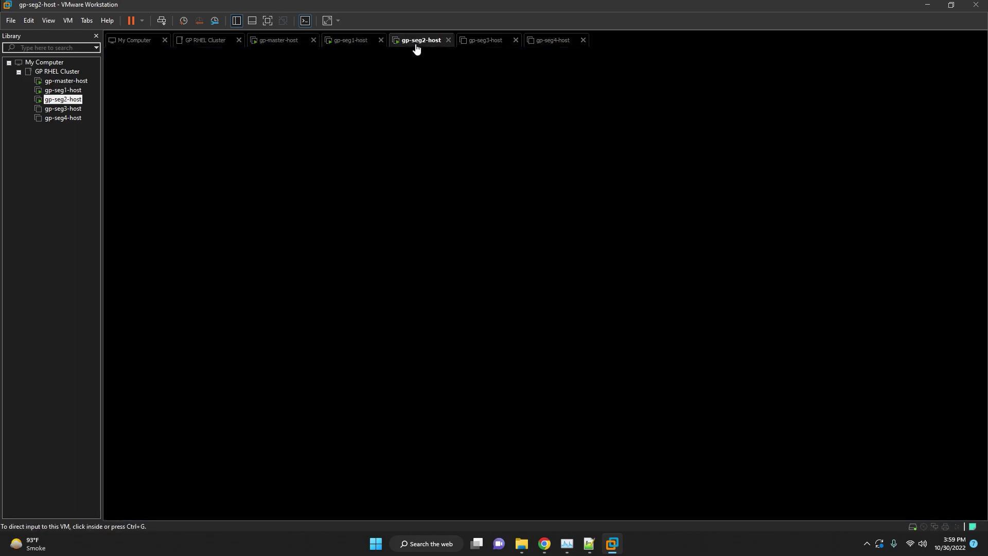
pyautogui.click(513, 292)
pyautogui.click(265, 43)
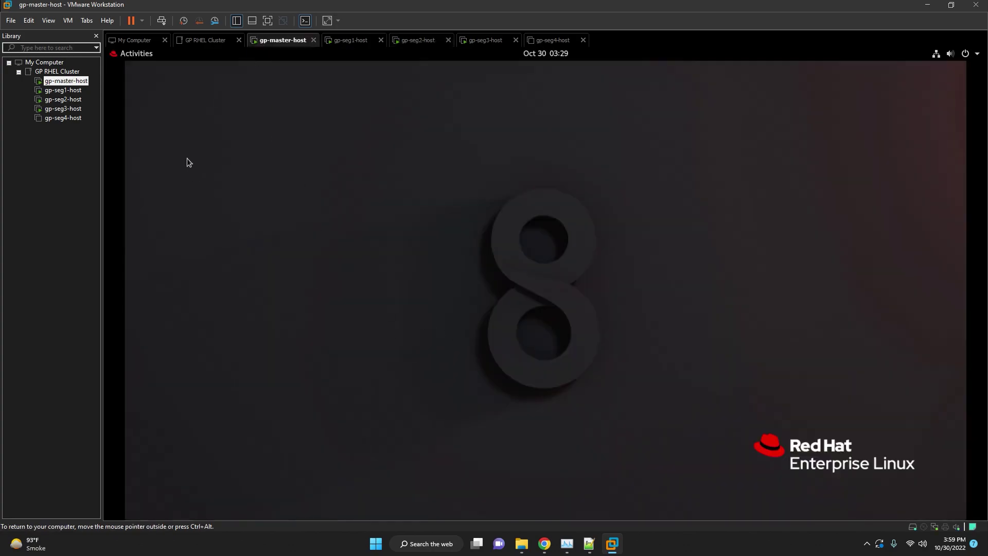
# Open a maximized Terminal from Activities and enter which gpssh.
pyautogui.click(128, 55)
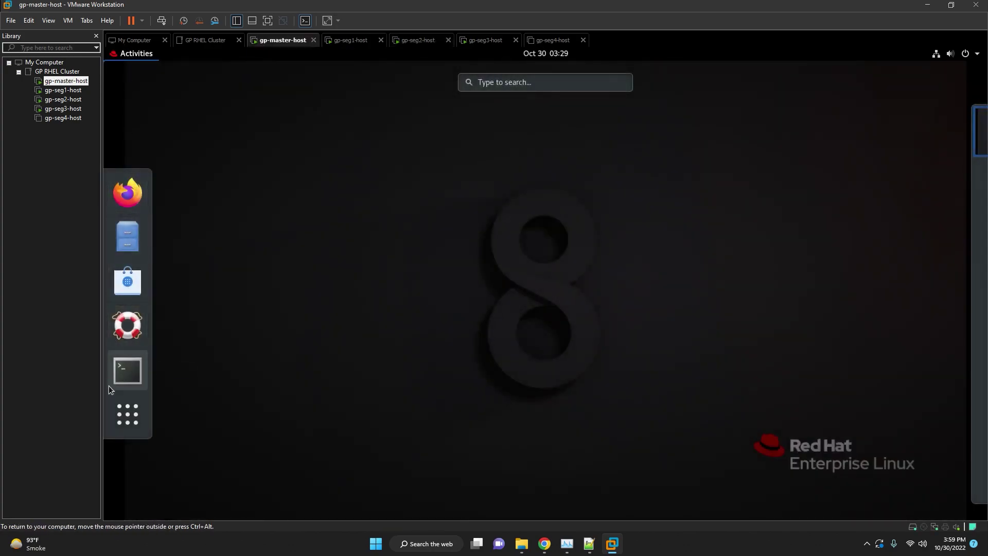
pyautogui.click(125, 371)
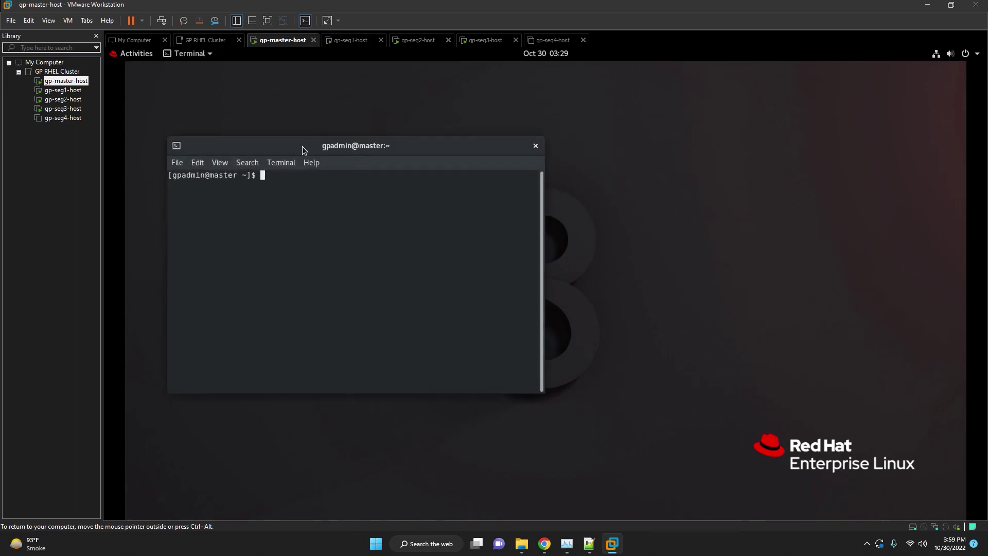
pyautogui.doubleClick(301, 146)
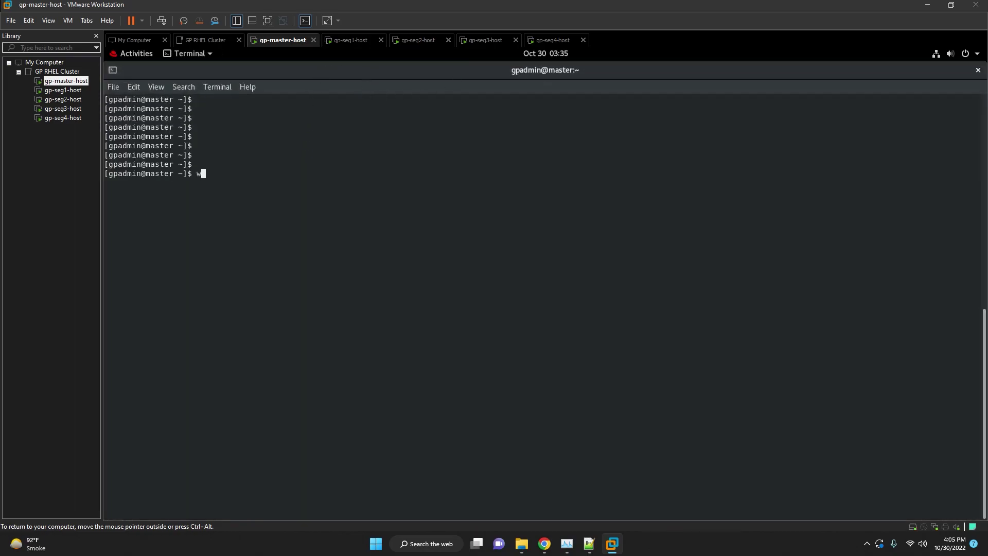
pyautogui.write('which gpssh')
# Locate gpssh, then generate a 4096-bit RSA key with ssh-keygen using defaults.
pyautogui.press('Return')
pyautogui.press('Return')
pyautogui.press('Return')
pyautogui.press('Return')
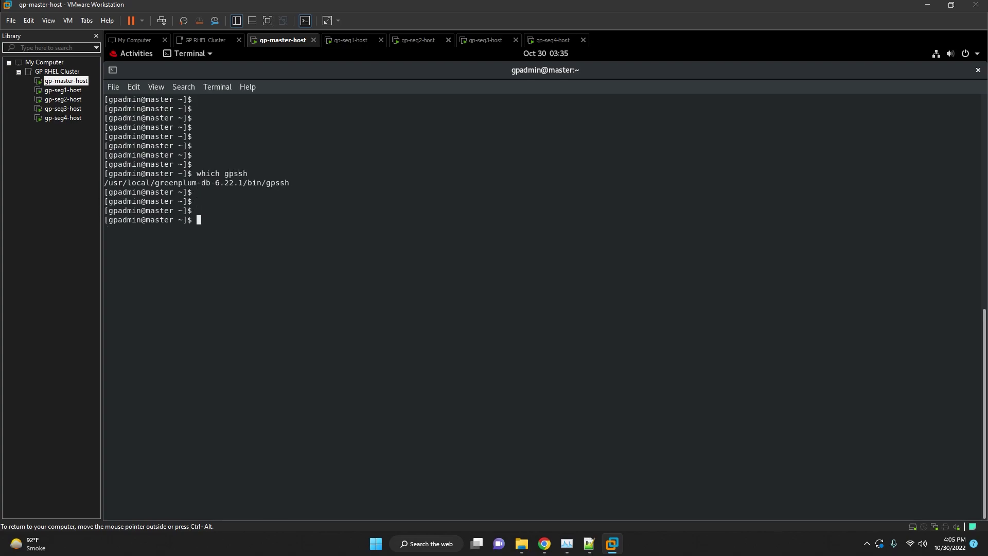
pyautogui.click(590, 544)
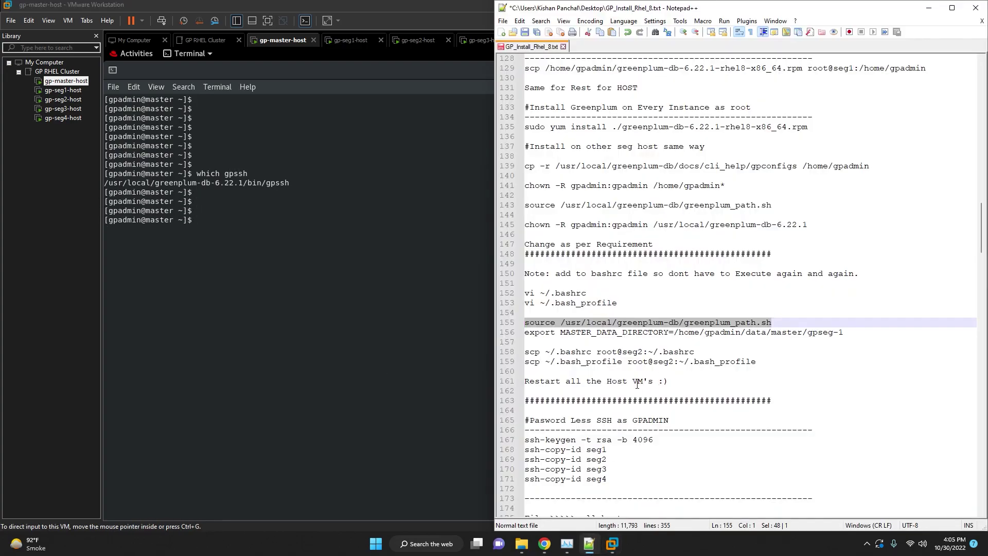
pyautogui.scroll(-2, 643, 375)
pyautogui.click(668, 311)
pyautogui.scroll(-4, 668, 311)
pyautogui.click(648, 264)
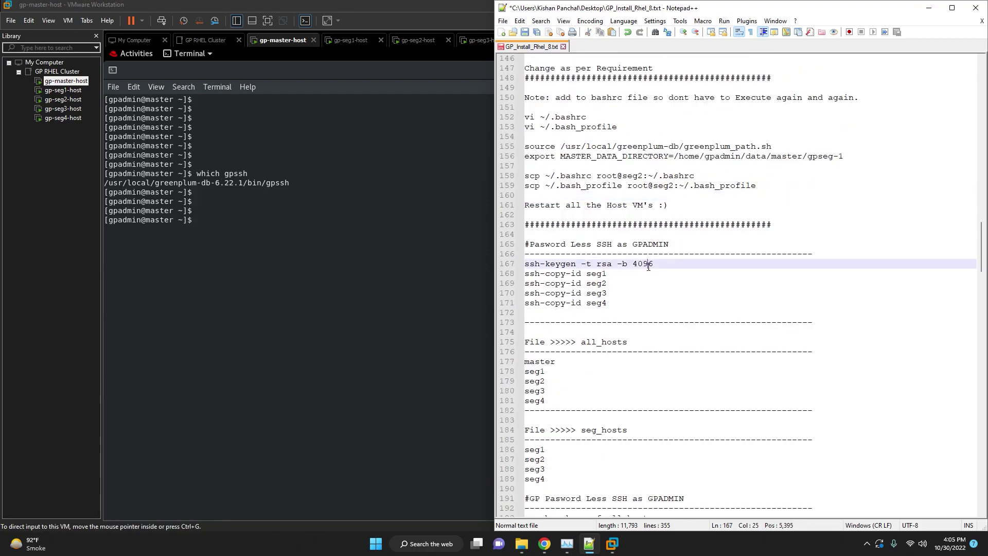
pyautogui.moveTo(659, 261); pyautogui.dragTo(519, 267)
pyautogui.rightClick(339, 219)
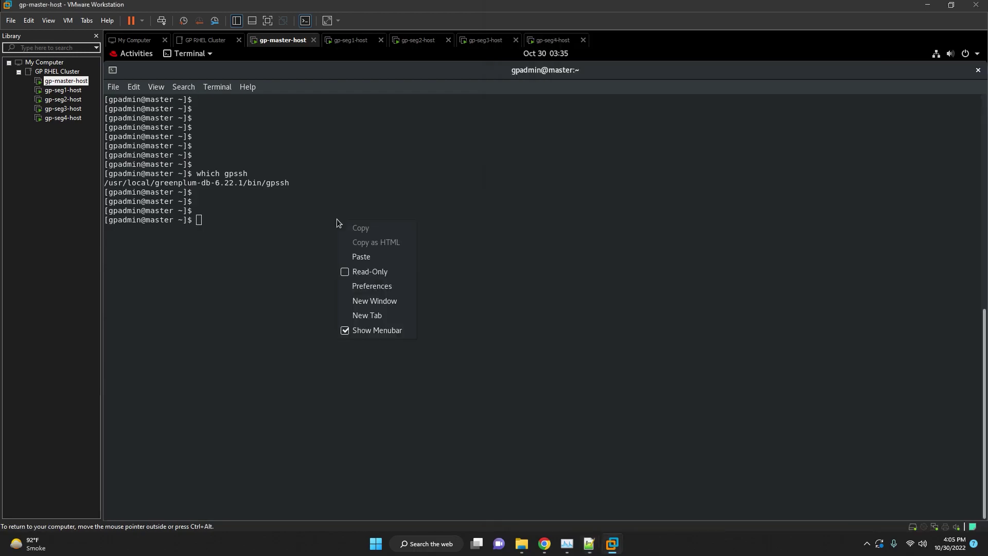
pyautogui.click(355, 256)
pyautogui.press('Return')
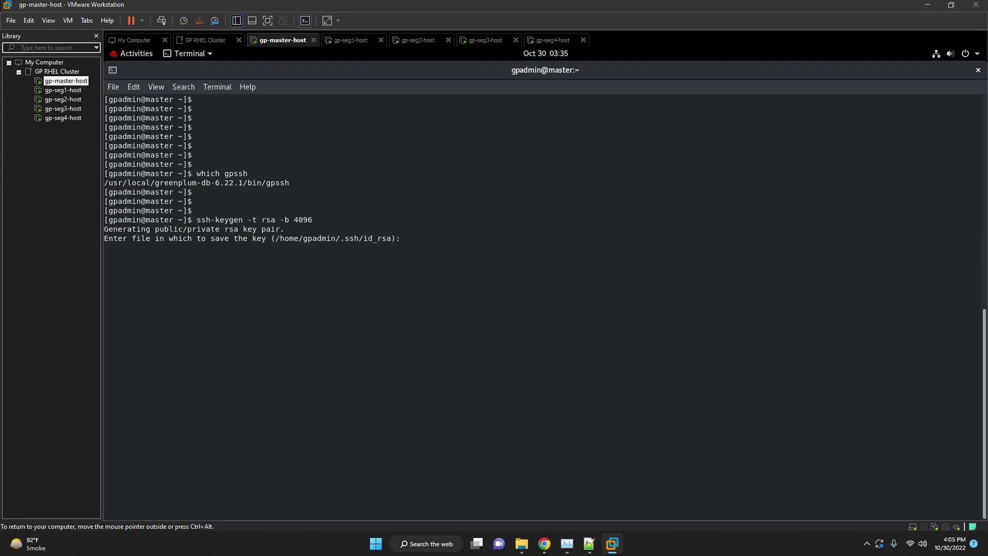
pyautogui.press('Return')
pyautogui.press('Return')
pyautogui.press('Return')
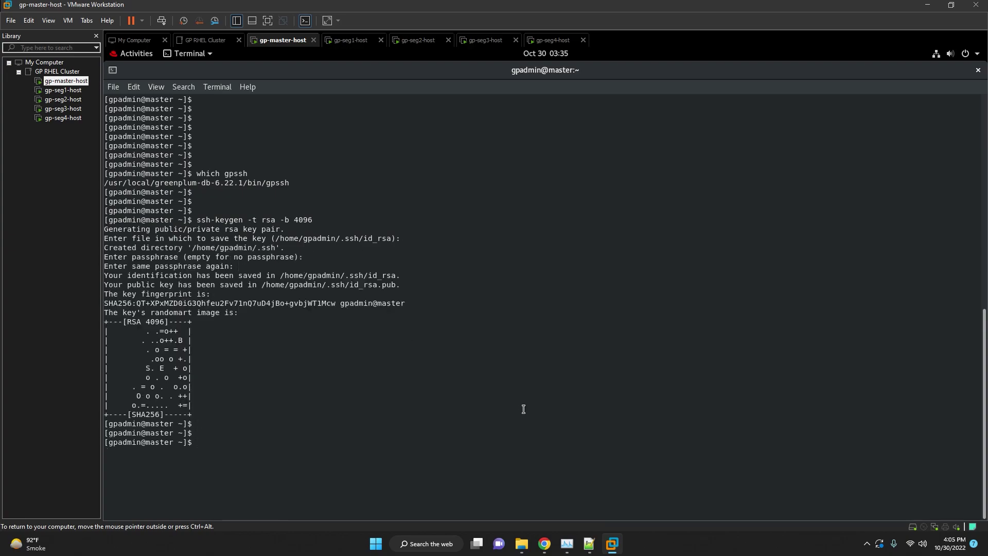
# Copy the SSH key to seg1 with ssh-copy-id, accepting its fingerprint and entering the password.
pyautogui.click(589, 543)
pyautogui.click(603, 380)
pyautogui.moveTo(610, 275); pyautogui.dragTo(524, 273)
pyautogui.rightClick(419, 215)
pyautogui.click(437, 238)
pyautogui.press('Return')
pyautogui.write('yes')
pyautogui.press('Return')
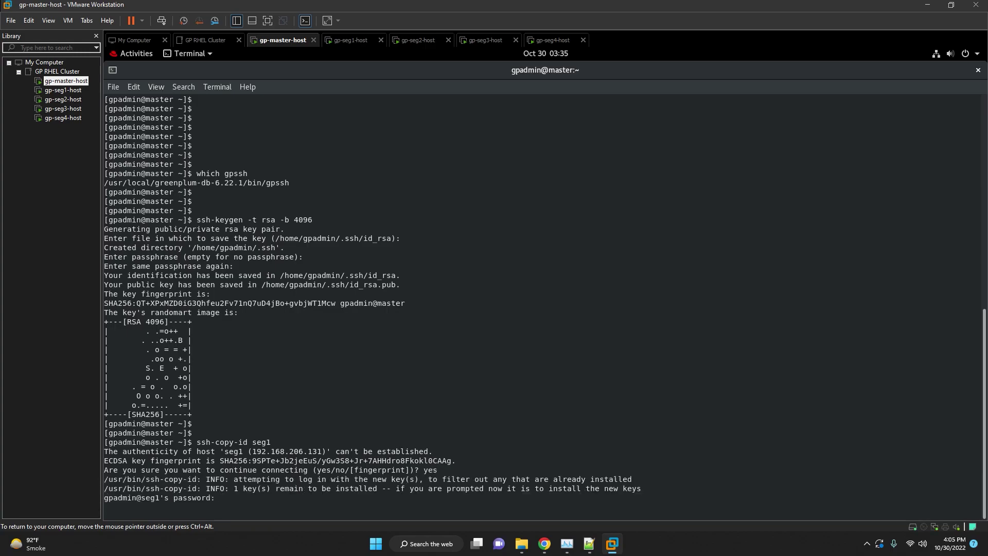
pyautogui.press('Return')
# Copy the SSH key to seg2 and seg3, accepting fingerprints and entering passwords.
pyautogui.press('Up')
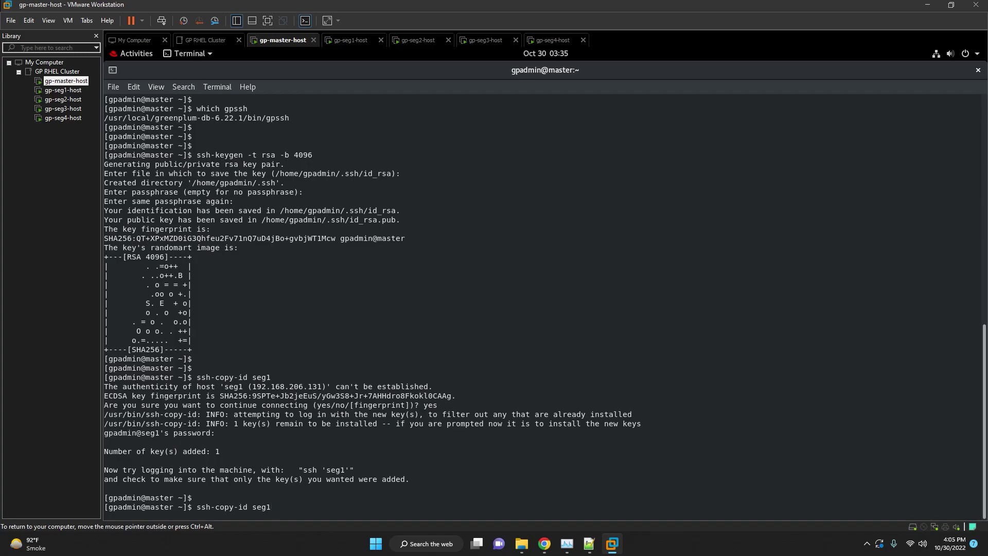
pyautogui.write('2')
pyautogui.press('Return')
pyautogui.write('yes')
pyautogui.press('Return')
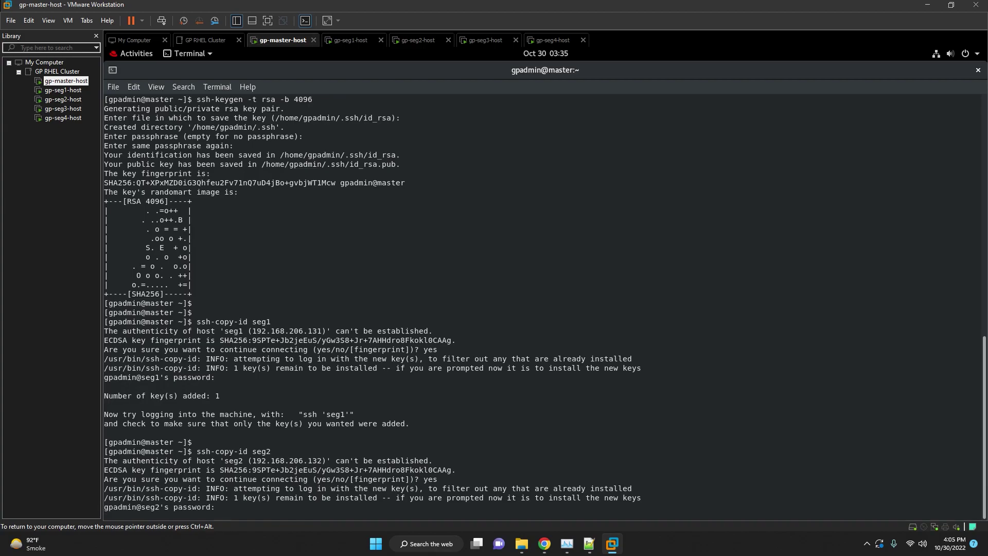
pyautogui.press('Return')
pyautogui.press('Return')
pyautogui.press('Up')
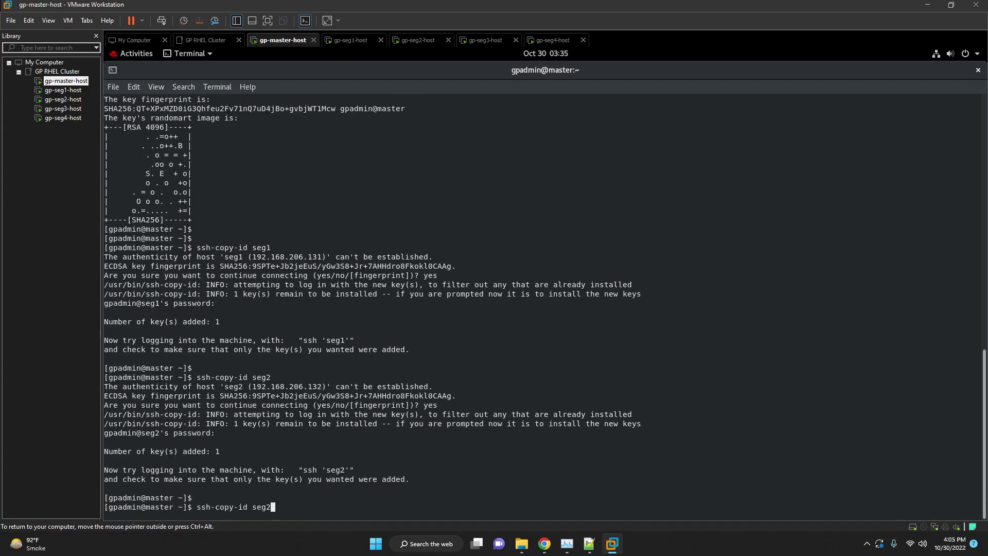
pyautogui.press('BackSpace')
pyautogui.write('3')
pyautogui.press('Return')
pyautogui.write('yes')
pyautogui.press('Return')
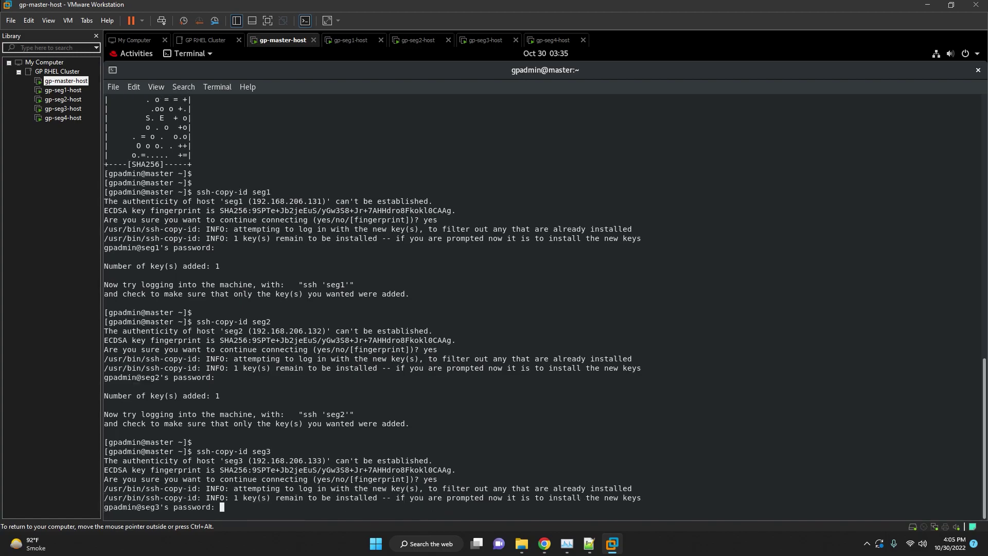
pyautogui.press('Return')
# Copy the SSH key to seg4, accepting its fingerprint and entering the password.
pyautogui.press('Return')
pyautogui.press('Up')
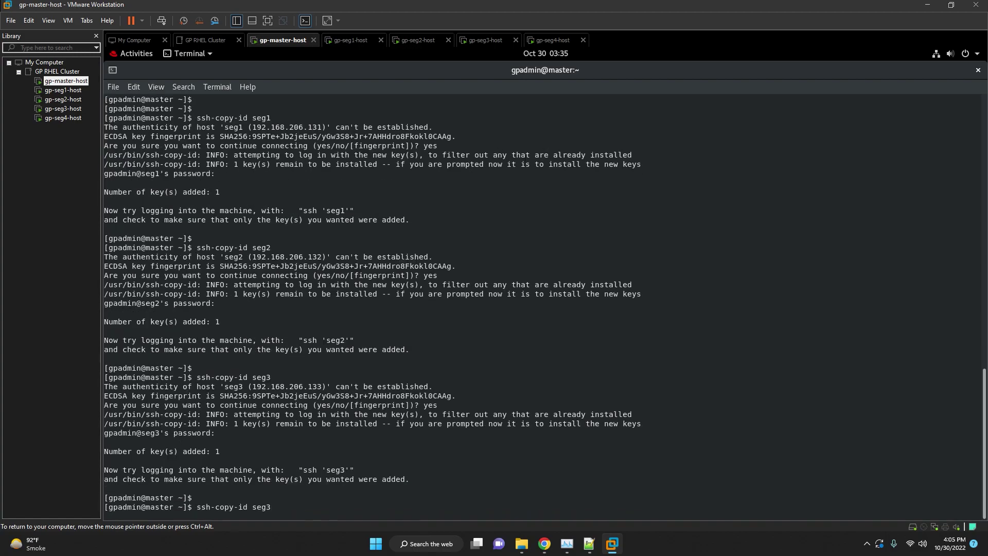
pyautogui.write('4')
pyautogui.press('Return')
pyautogui.write('yes')
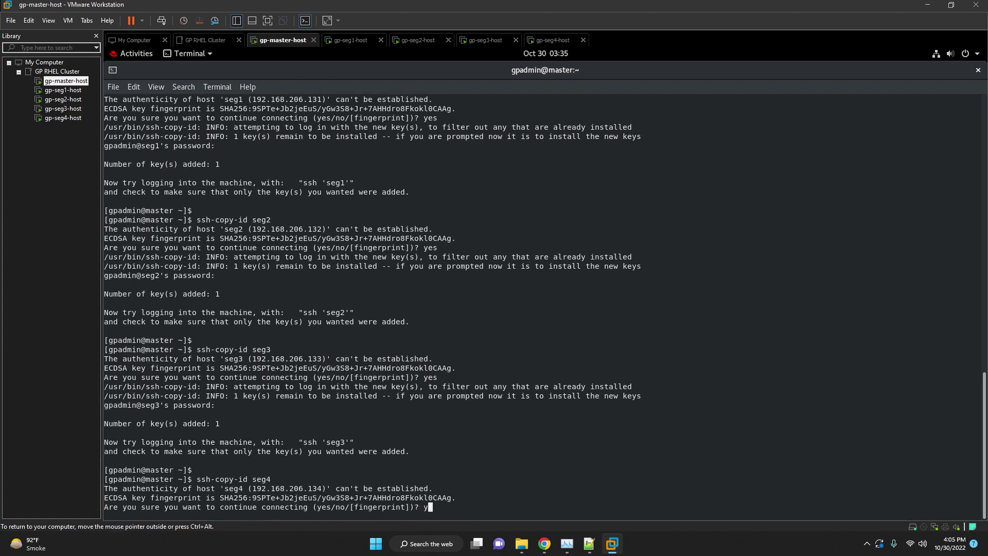
pyautogui.press('Return')
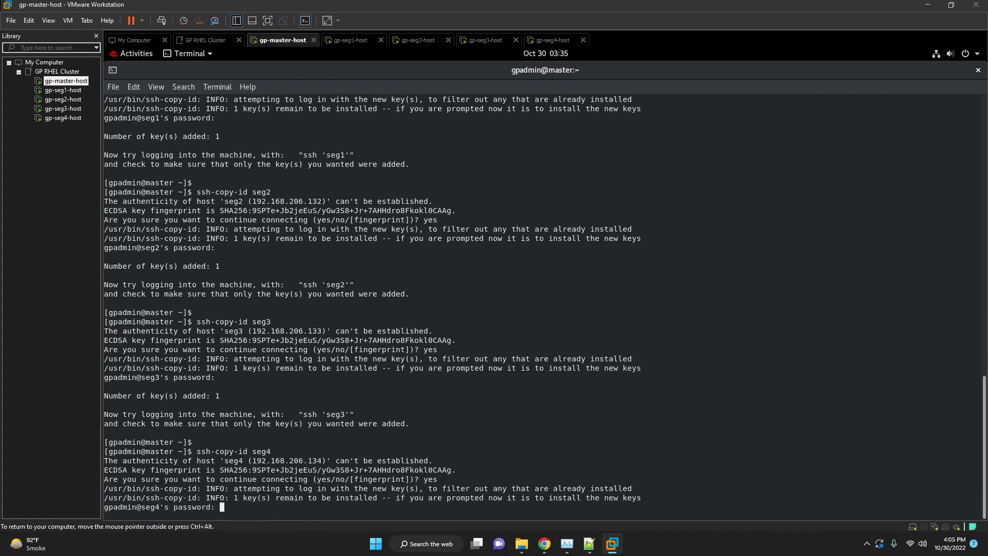
pyautogui.press('Return')
pyautogui.press('Return')
pyautogui.press('Return')
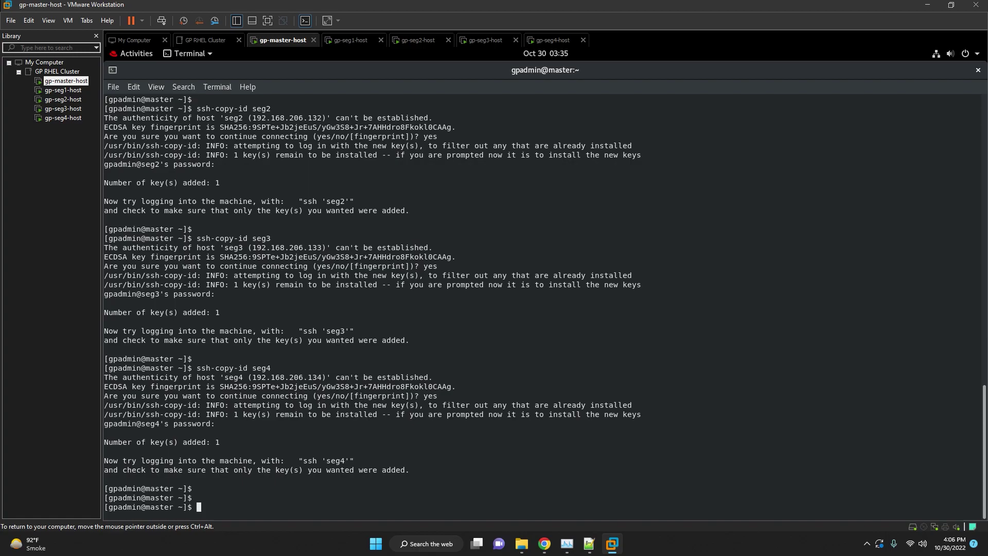
# Confirm passwordless login with ssh seg1, then exit the session.
pyautogui.write('ssh seg1')
pyautogui.press('Return')
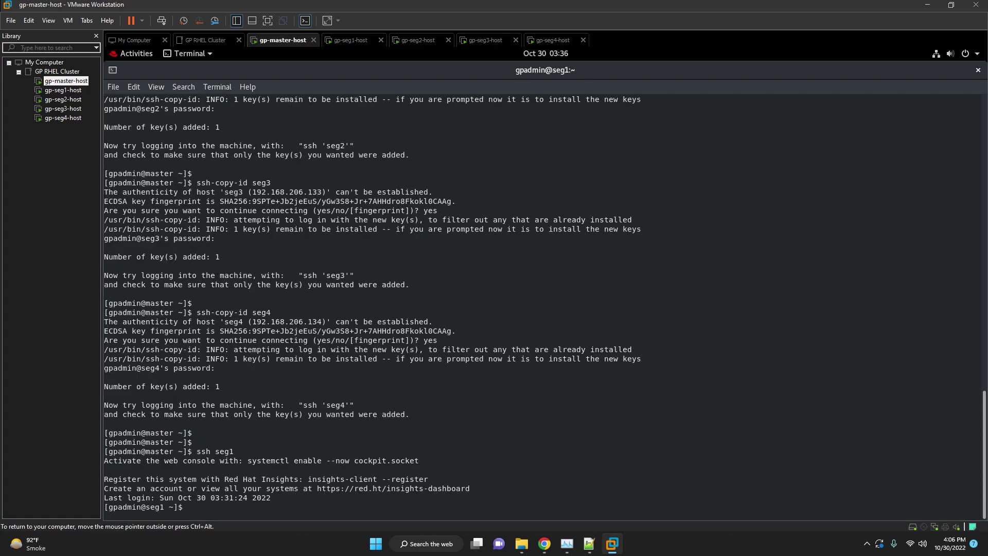
pyautogui.write('exit')
pyautogui.press('Return')
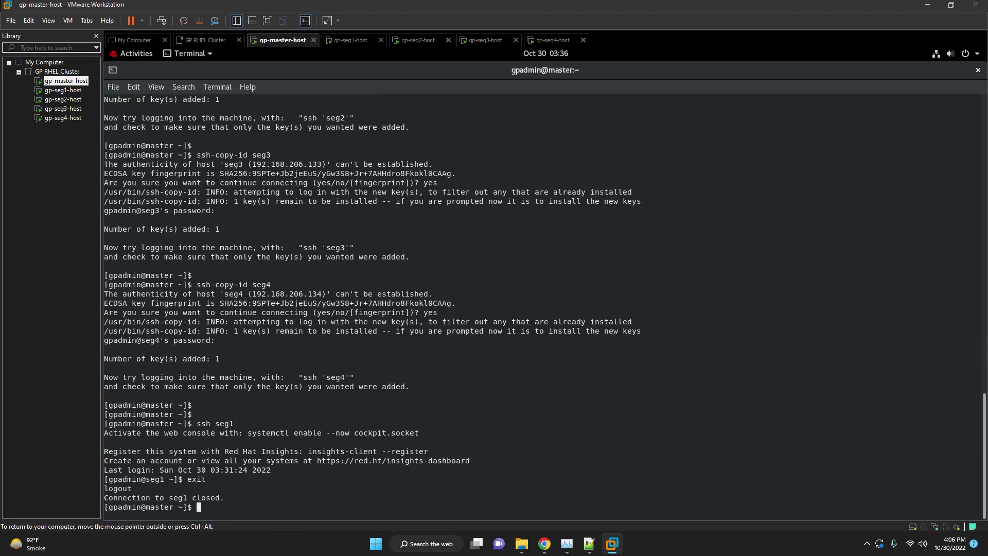
pyautogui.press('Return')
pyautogui.press('Return')
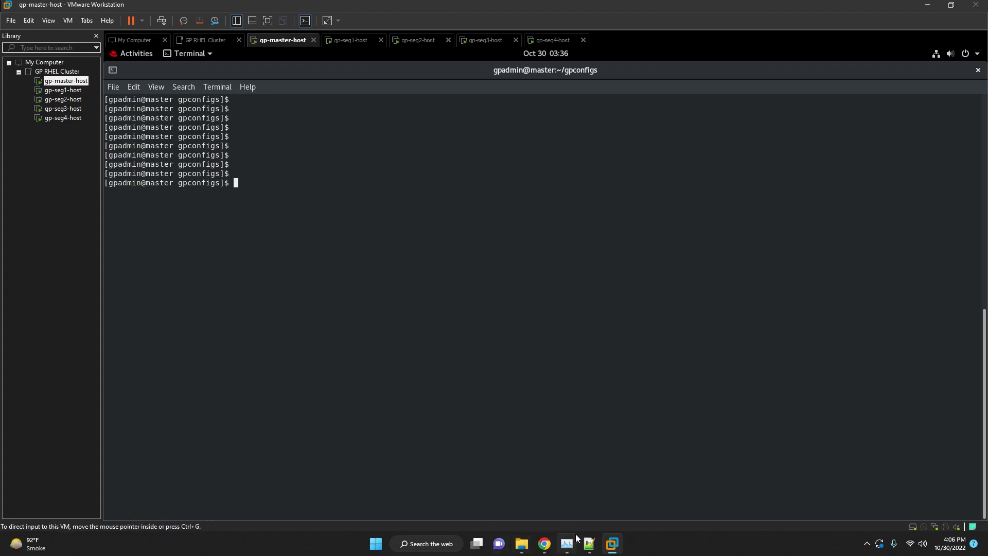
# Start a new all_hosts file in vi on the master terminal.
pyautogui.click(589, 544)
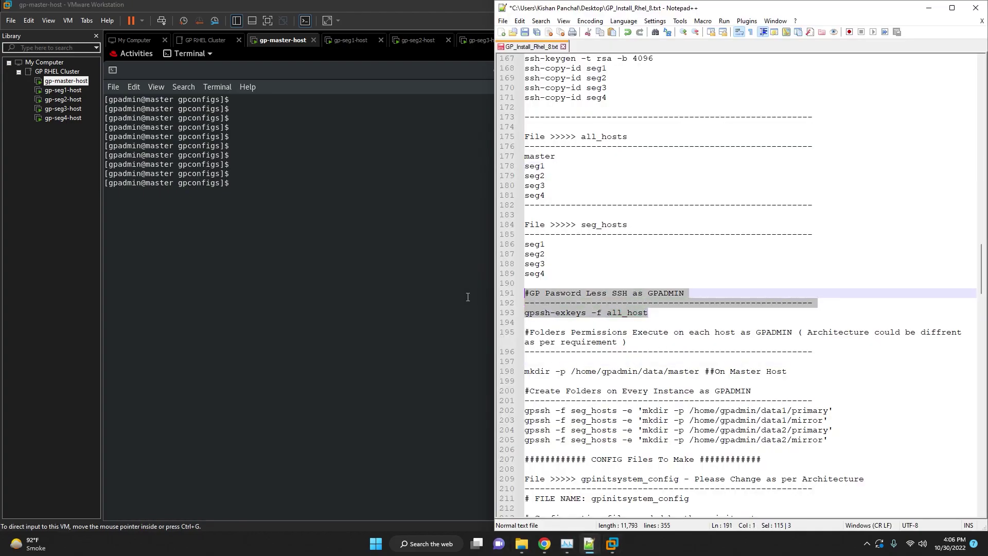
pyautogui.click(633, 332)
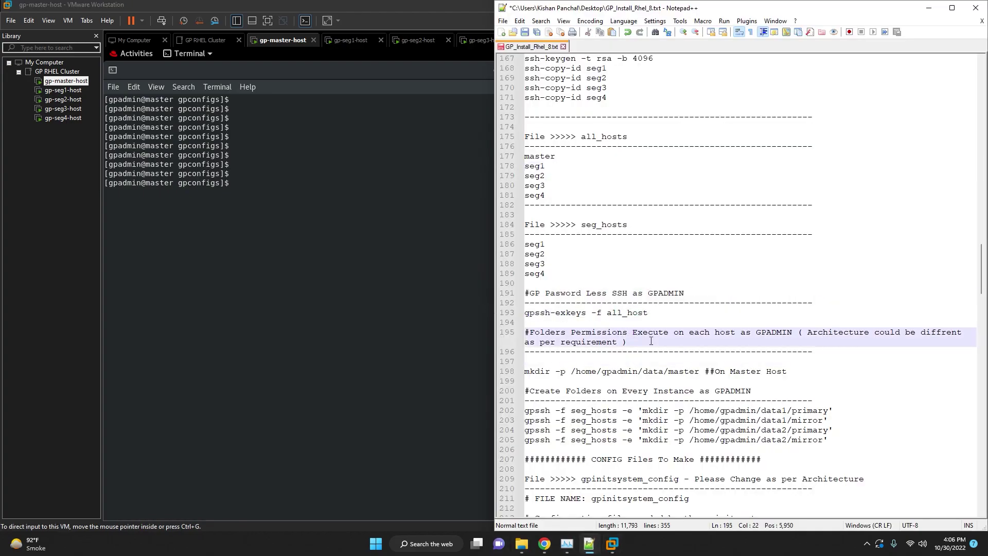
pyautogui.click(643, 262)
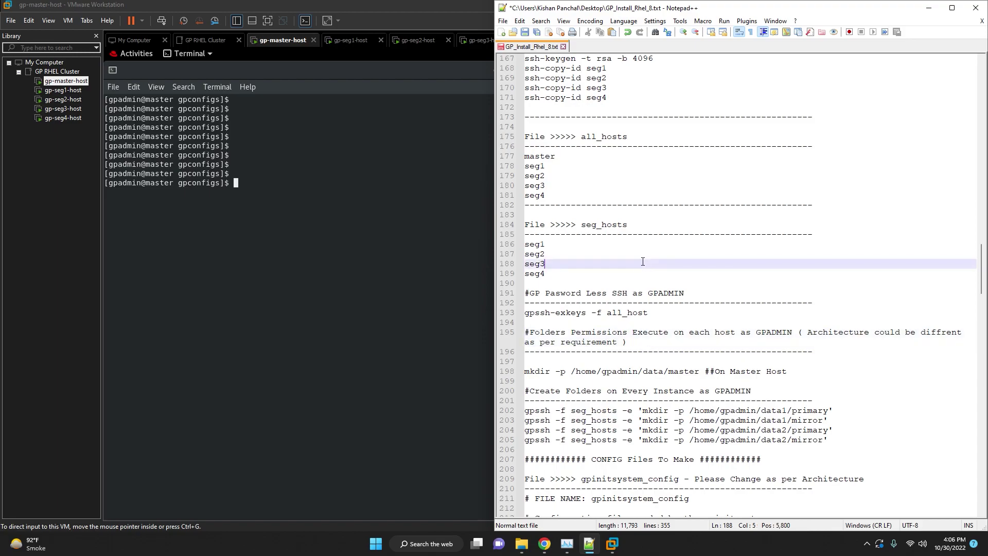
pyautogui.scroll(2, 633, 270)
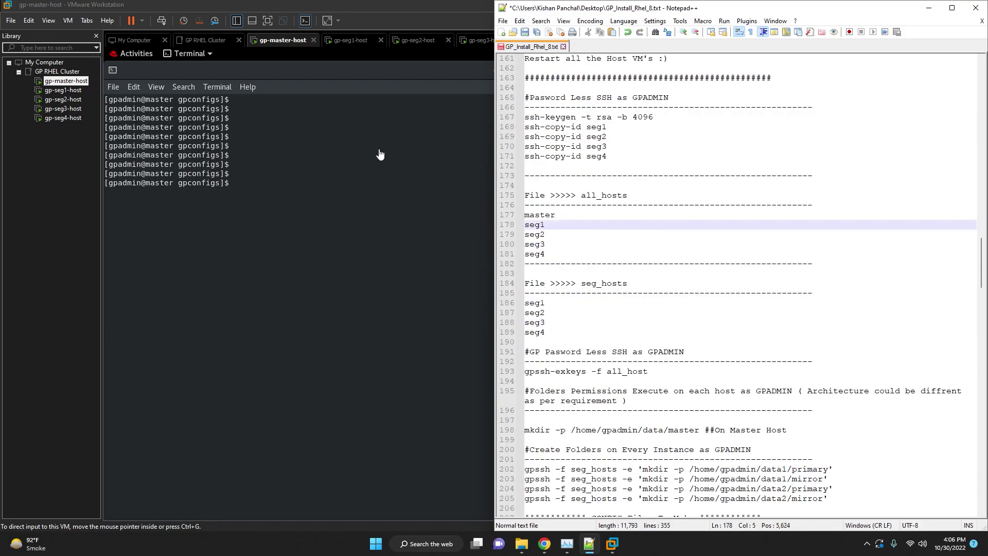
pyautogui.click(375, 152)
pyautogui.write('vi ')
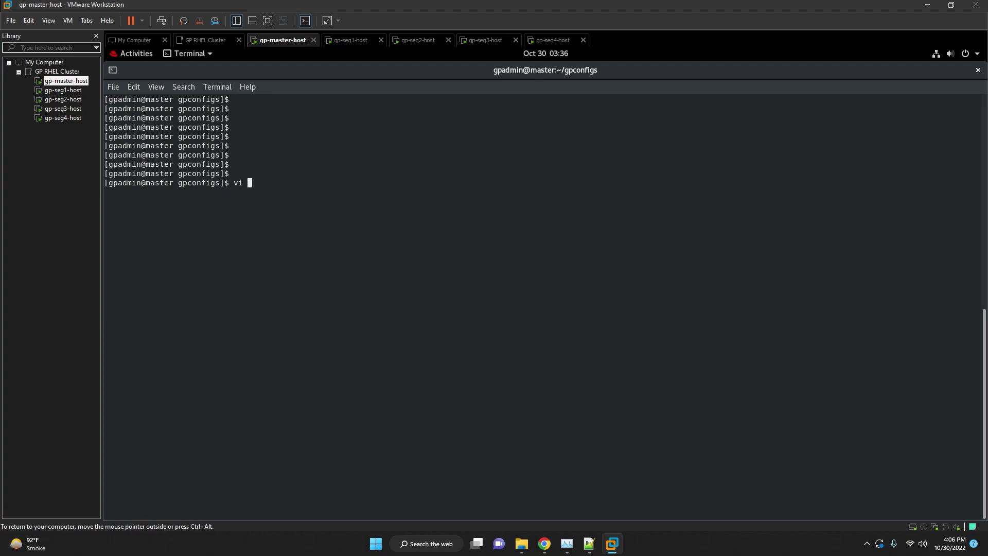
pyautogui.write('all_hosts')
pyautogui.press('Return')
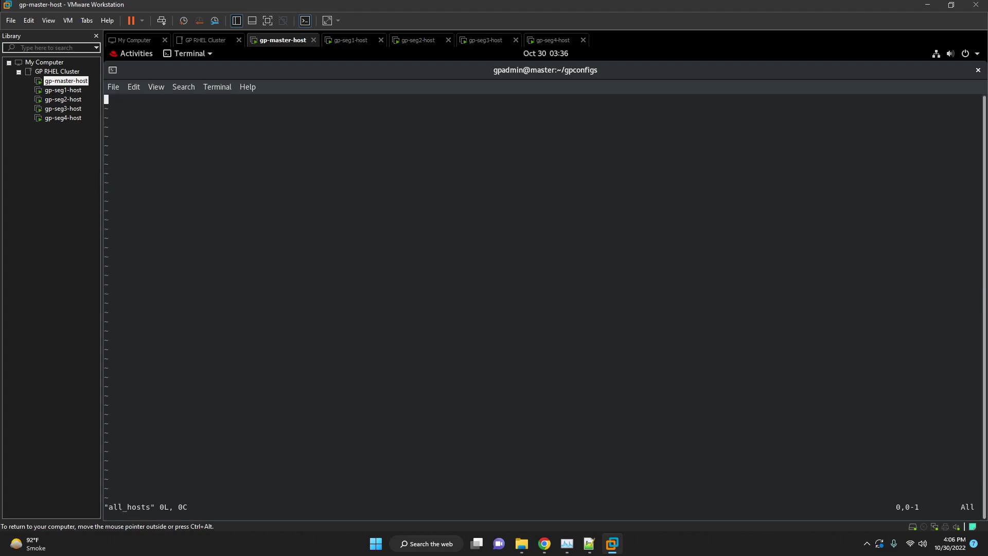
pyautogui.press('i')
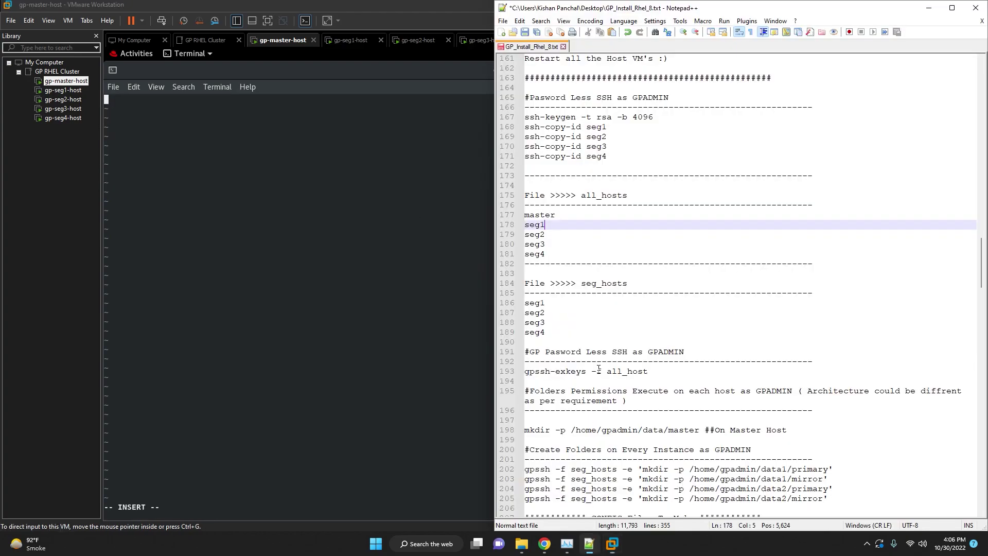
# Paste master and seg1–seg4 from the notes into all_hosts and save with :wq.
pyautogui.hotkey('alt', 'Tab')
pyautogui.click(605, 283)
pyautogui.moveTo(550, 254); pyautogui.dragTo(524, 215)
pyautogui.hotkey('ctrl', 'c')
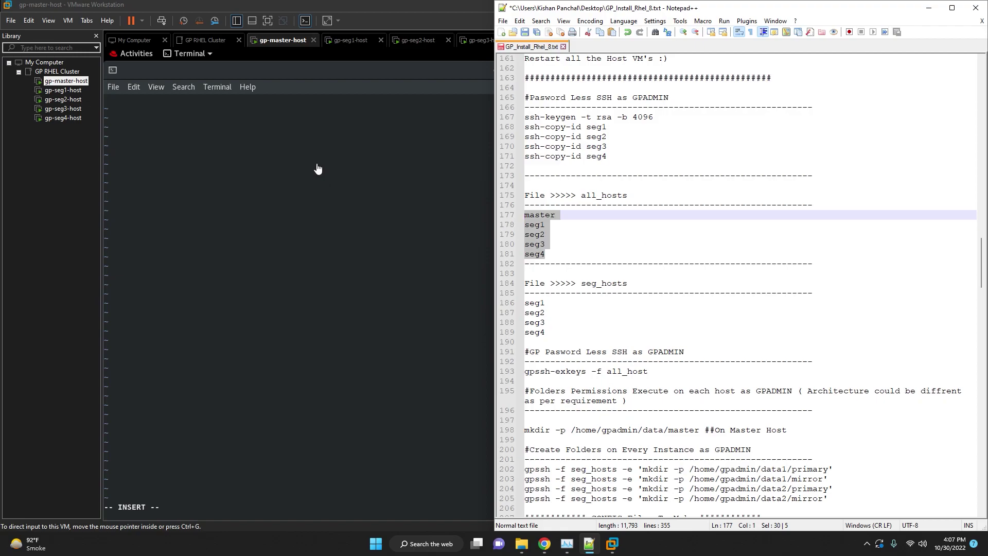
pyautogui.rightClick(318, 166)
pyautogui.click(340, 200)
pyautogui.press('Escape')
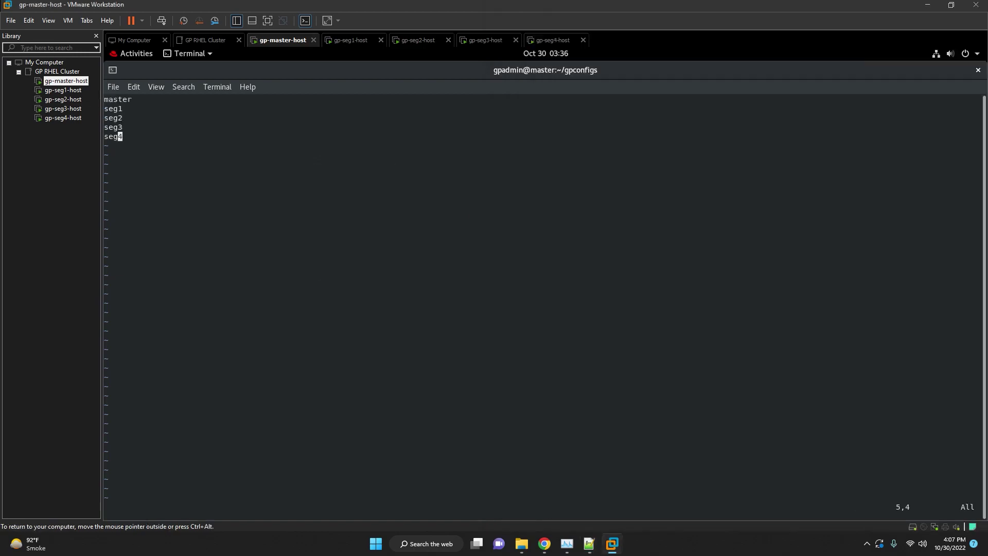
pyautogui.write(':wq')
pyautogui.press('Return')
# Create seg_hosts with the pasted host list minus master, leaving seg1–seg4, and save.
pyautogui.press('Up')
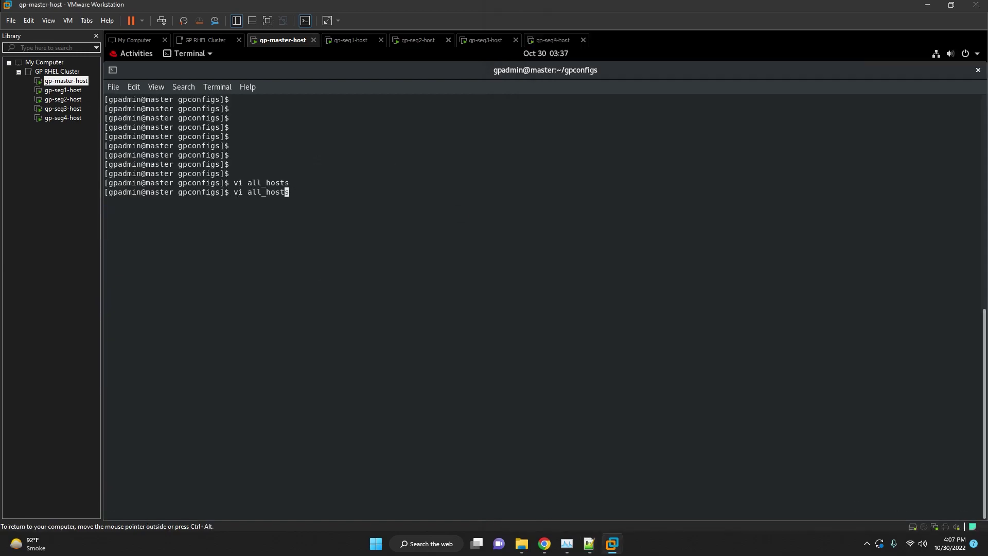
pyautogui.press('Left')
pyautogui.press('Left')
pyautogui.press('Left')
pyautogui.press('Left')
pyautogui.press('Left')
pyautogui.press('Left')
pyautogui.press('BackSpace')
pyautogui.press('BackSpace')
pyautogui.press('BackSpace')
pyautogui.write('seg')
pyautogui.press('Return')
pyautogui.press('i')
pyautogui.rightClick(352, 208)
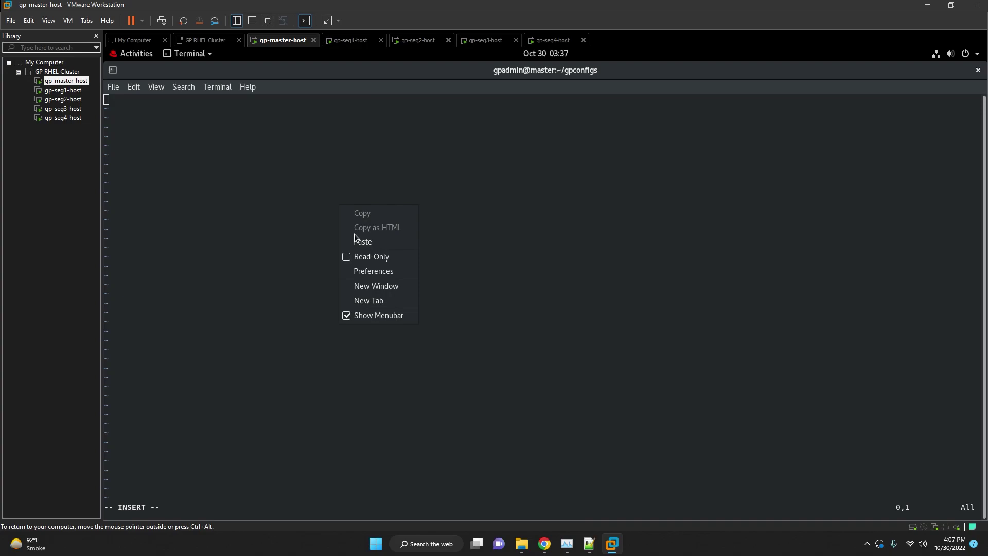
pyautogui.click(358, 240)
pyautogui.press('Up')
pyautogui.press('Up')
pyautogui.press('Left')
pyautogui.press('Left')
pyautogui.press('Left')
pyautogui.press('Left')
pyautogui.press('Up')
pyautogui.press('BackSpace')
pyautogui.press('BackSpace')
pyautogui.press('BackSpace')
pyautogui.press('BackSpace')
pyautogui.press('BackSpace')
pyautogui.press('BackSpace')
pyautogui.press('BackSpace')
pyautogui.press('Escape')
pyautogui.write(':wq')
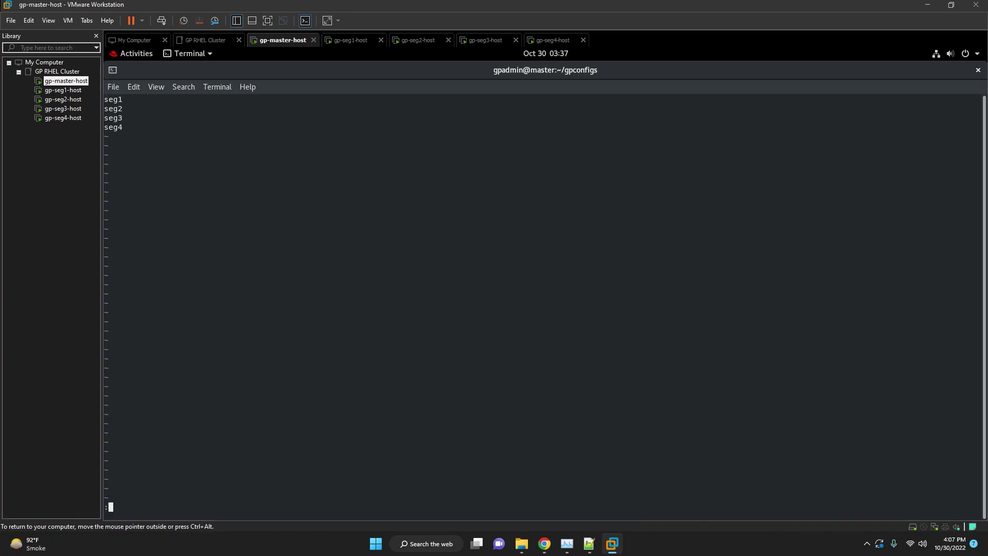
pyautogui.press('Return')
pyautogui.press('Return')
pyautogui.press('Return')
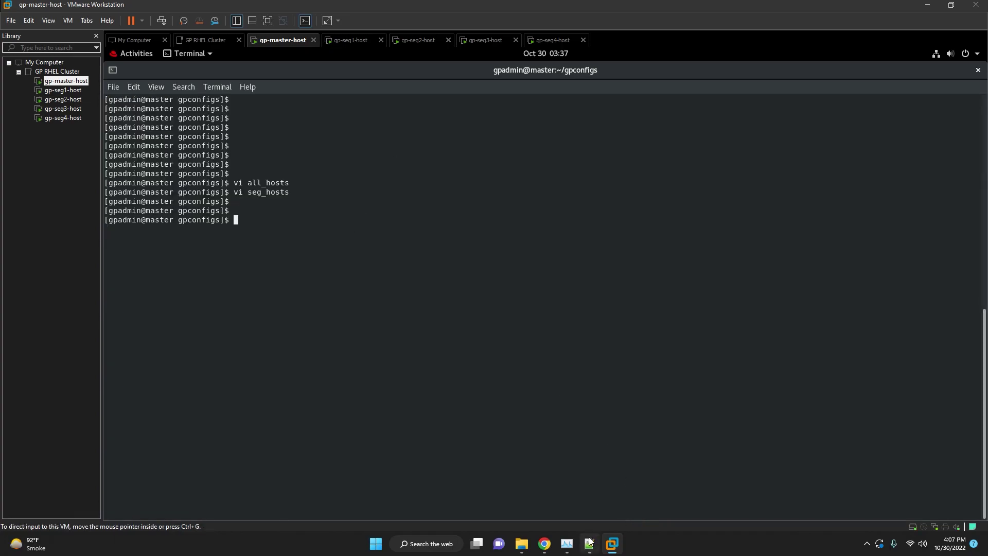
# Correct the notes command to gpssh-exkeys -f all_hosts and run it in the master terminal.
pyautogui.click(590, 544)
pyautogui.scroll(-6, 603, 275)
pyautogui.moveTo(647, 312); pyautogui.dragTo(490, 307)
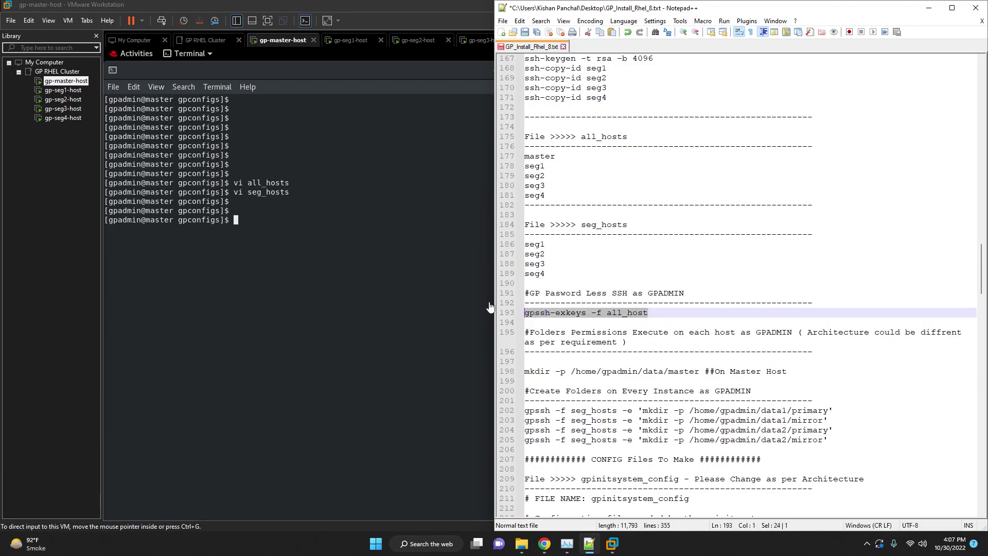
pyautogui.click(651, 313)
pyautogui.write('s')
pyautogui.moveTo(654, 312); pyautogui.dragTo(523, 313)
pyautogui.click(409, 227)
pyautogui.rightClick(408, 227)
pyautogui.click(432, 260)
pyautogui.press('Return')
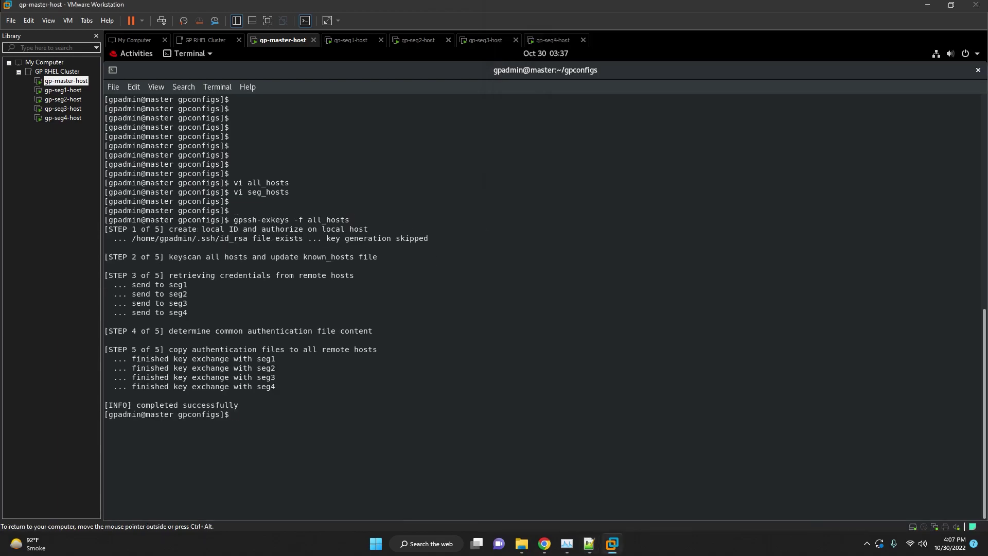
pyautogui.press('Return')
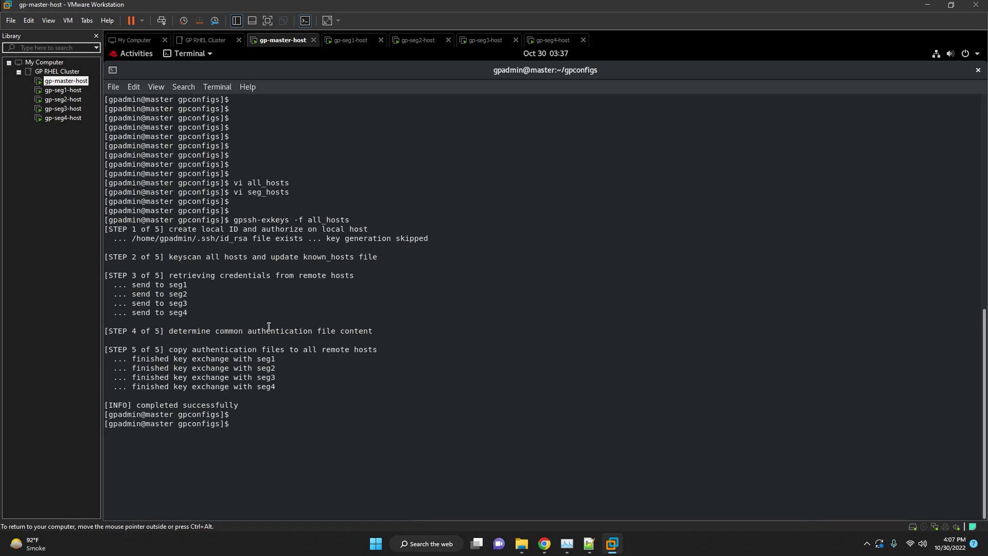
# From the home directory, run mkdir -p /home/gpadmin/data/master.
pyautogui.click(596, 548)
pyautogui.click(635, 338)
pyautogui.scroll(-3, 645, 307)
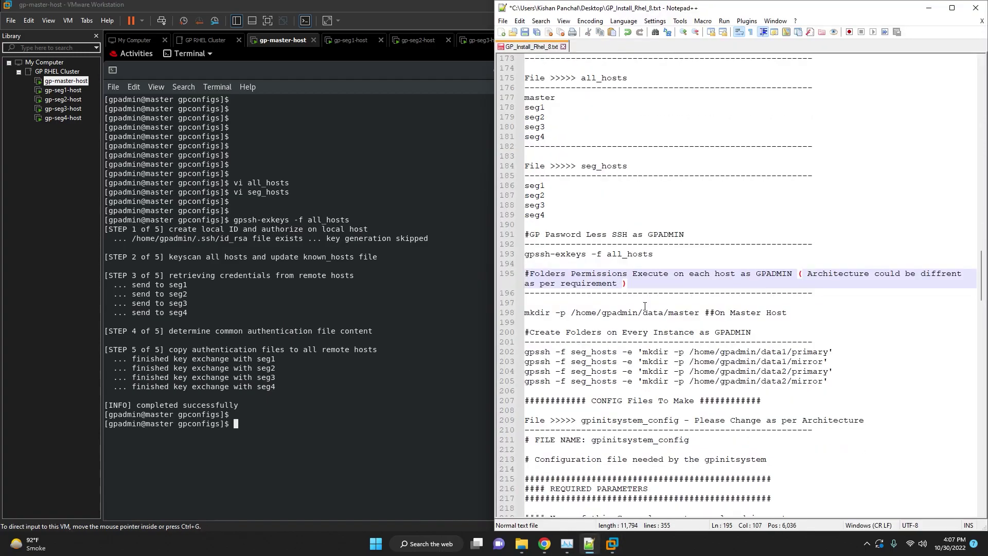
pyautogui.click(647, 283)
pyautogui.moveTo(703, 283); pyautogui.dragTo(505, 286)
pyautogui.click(408, 158)
pyautogui.write('cd')
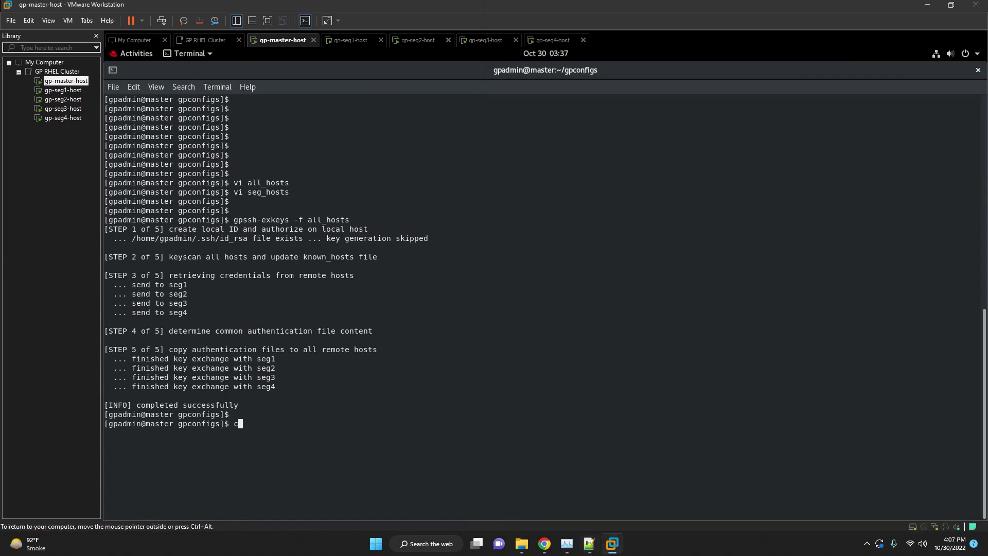
pyautogui.press('Return')
pyautogui.press('Return')
pyautogui.press('Return')
pyautogui.rightClick(505, 242)
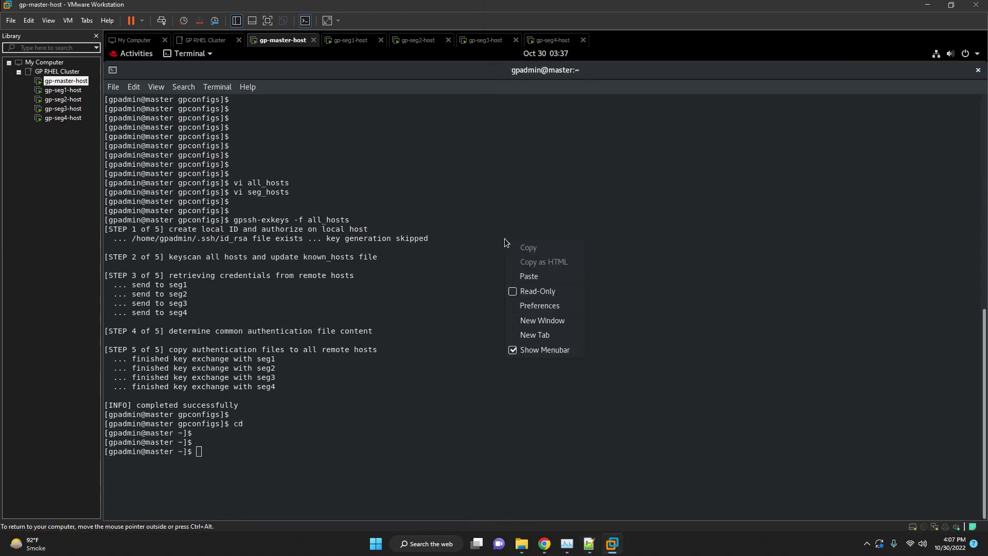
pyautogui.click(529, 276)
pyautogui.press('Return')
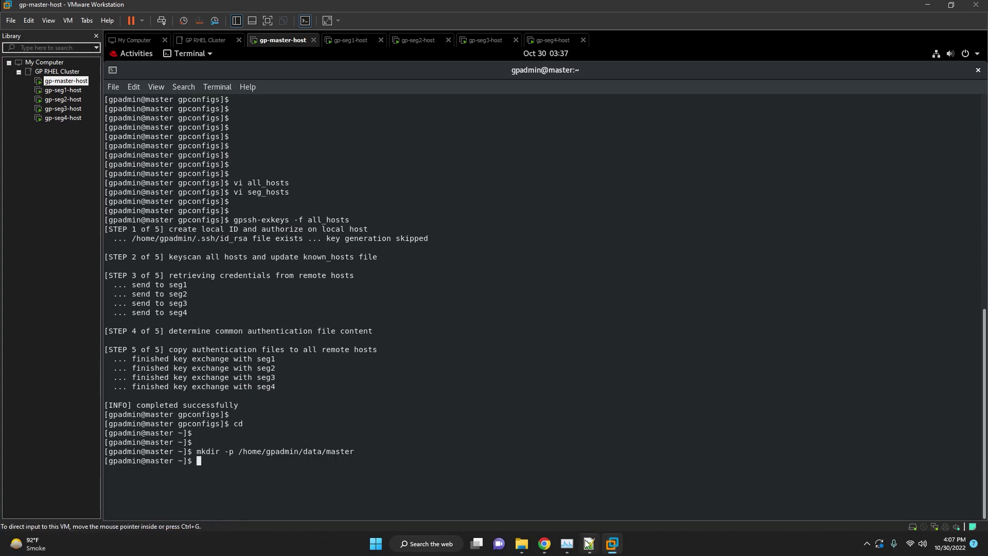
# In gpconfigs, run the four gpssh -f seg_hosts mkdir commands for data1/data2 primary and mirror.
pyautogui.click(590, 543)
pyautogui.click(639, 352)
pyautogui.scroll(-2, 684, 336)
pyautogui.click(784, 294)
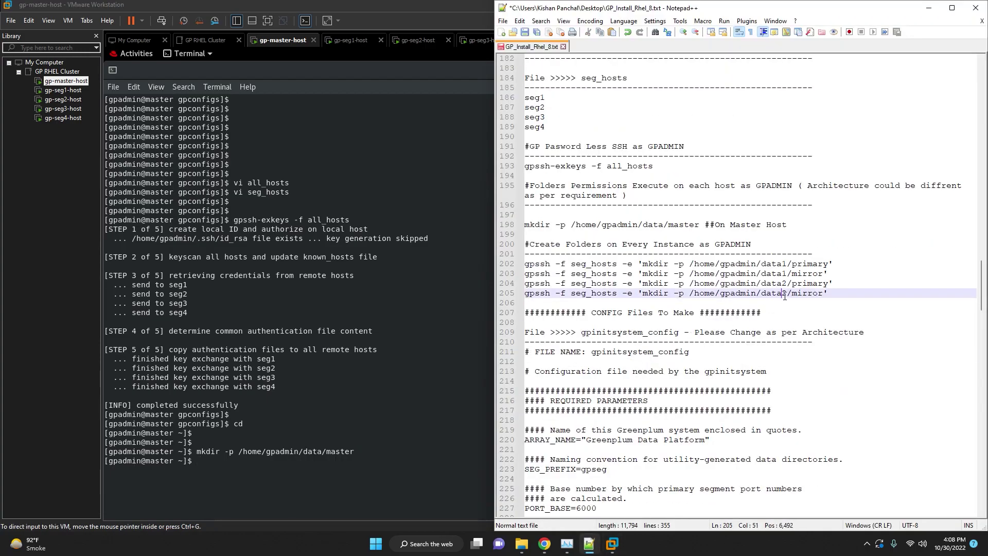
pyautogui.moveTo(839, 292); pyautogui.dragTo(526, 265)
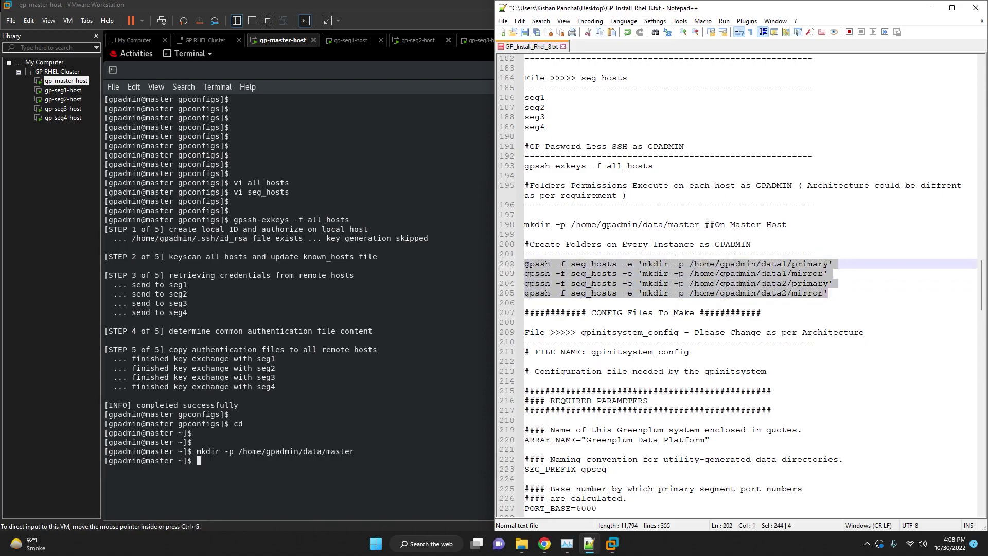
pyautogui.click(445, 335)
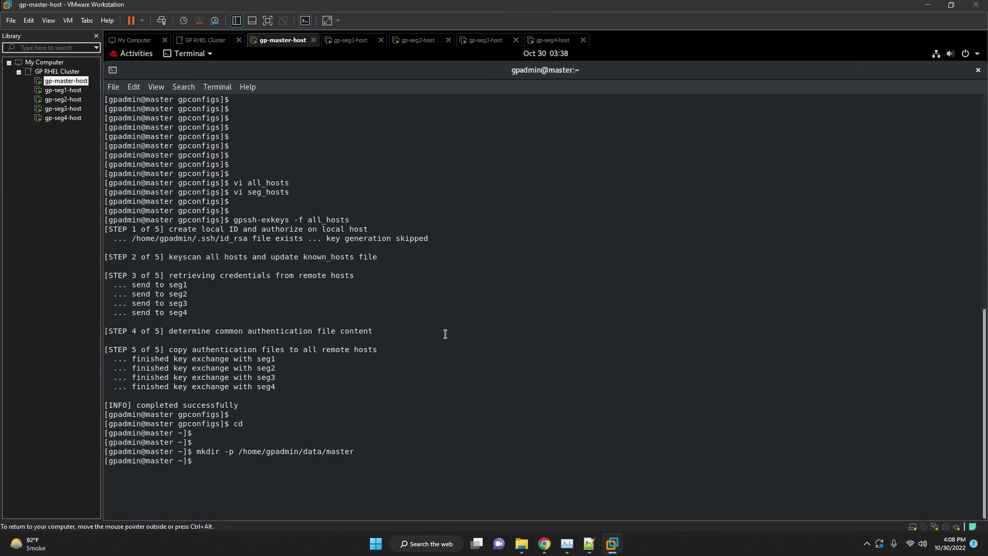
pyautogui.press('Return')
pyautogui.write('cd g')
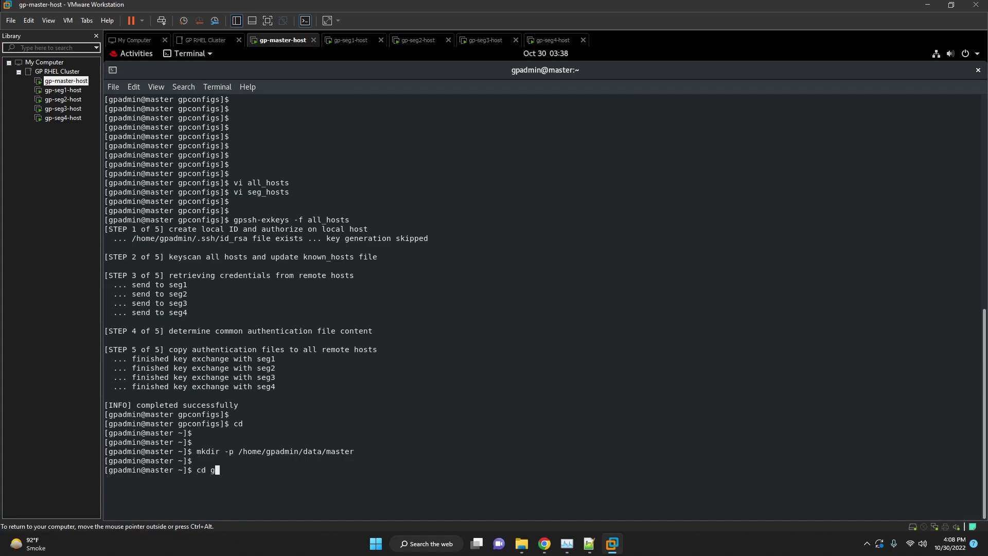
pyautogui.write('pconfigs')
pyautogui.press('Return')
pyautogui.press('Return')
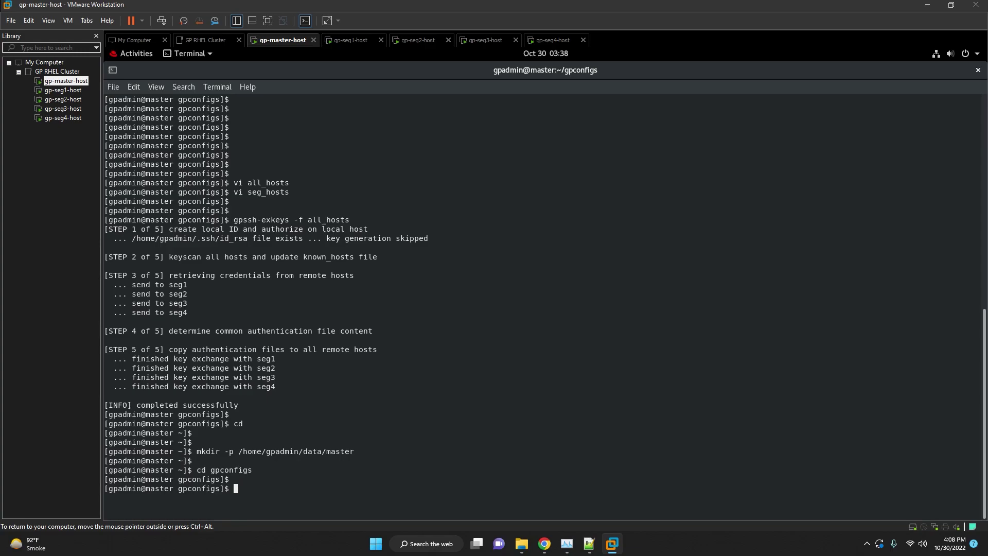
pyautogui.rightClick(500, 304)
pyautogui.click(524, 333)
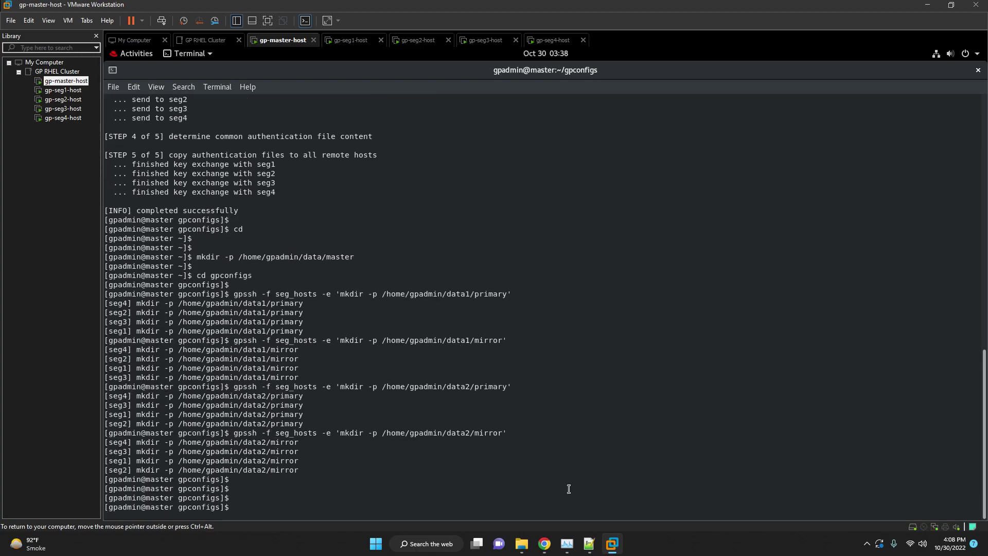
# Locate gpinitsystem_config in the install notes and list the gpconfigs directory with ls -lrth.
pyautogui.click(589, 543)
pyautogui.scroll(-1, 669, 267)
pyautogui.click(723, 233)
pyautogui.hotkey('ctrl', 'shift', 'Left')
pyautogui.doubleClick(628, 214)
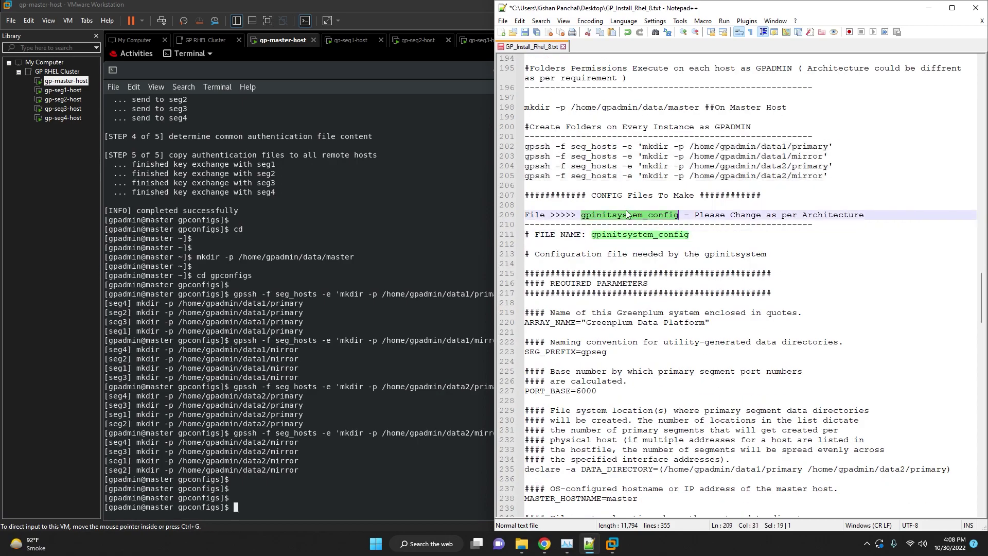
pyautogui.hotkey('alt', 'Tab')
pyautogui.hotkey('ctrl', 'l')
pyautogui.press('Return')
pyautogui.press('Return')
pyautogui.press('Return')
pyautogui.press('Return')
pyautogui.write('ls -lrth')
pyautogui.press('Return')
pyautogui.press('Return')
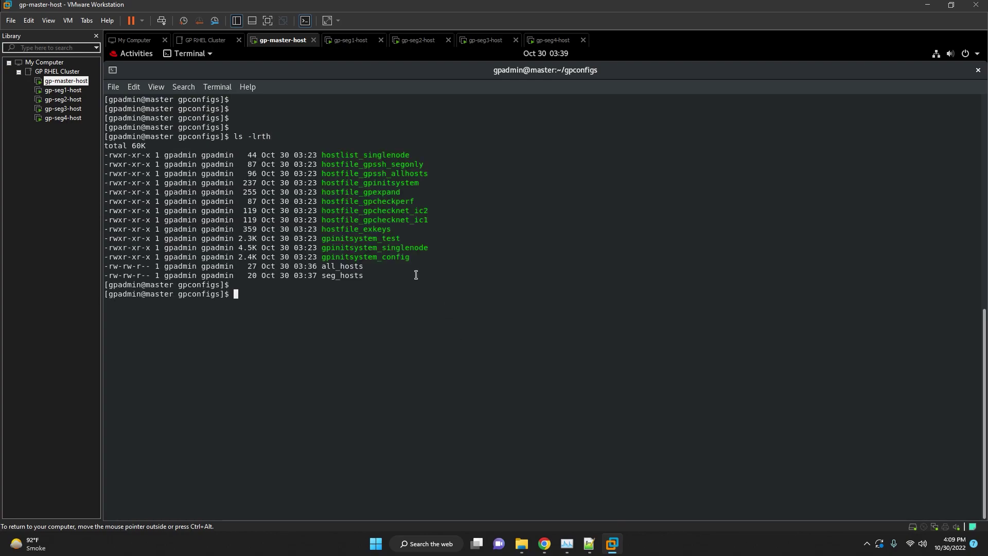
# Build the command 'gedit gpinitsystem_config' by copying the file name from the listing.
pyautogui.write('gedit')
pyautogui.doubleClick(395, 257)
pyautogui.rightClick(398, 258)
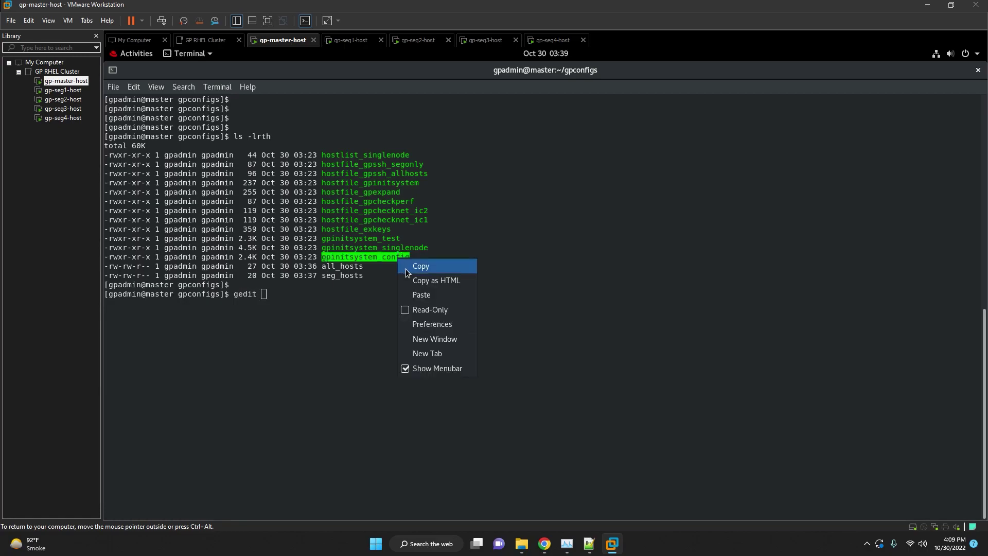
pyautogui.click(407, 268)
pyautogui.rightClick(587, 185)
pyautogui.click(597, 222)
# Open gpinitsystem_config in a maximized gedit and review the gpseg prefix and PORT_BASE 6000.
pyautogui.press('Return')
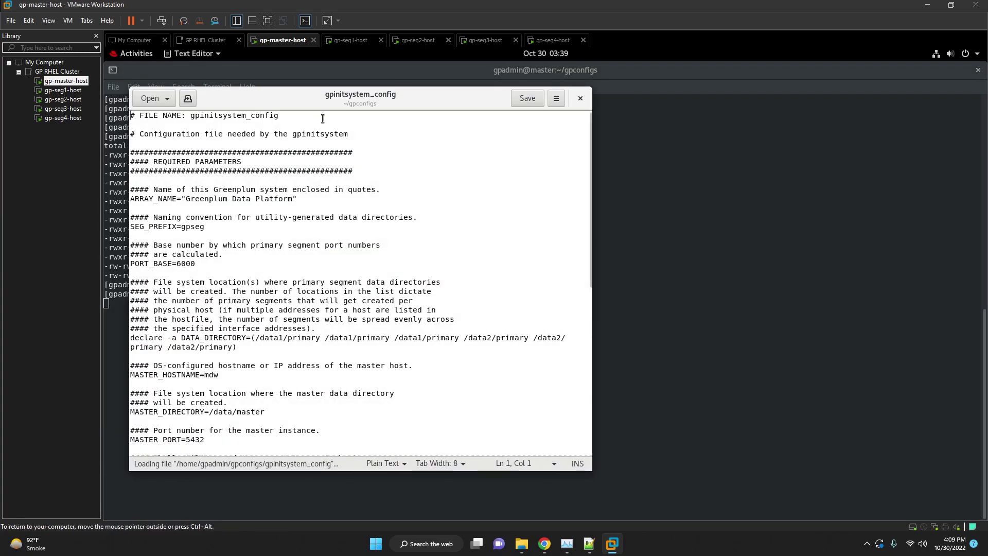
pyautogui.doubleClick(357, 94)
pyautogui.click(231, 197)
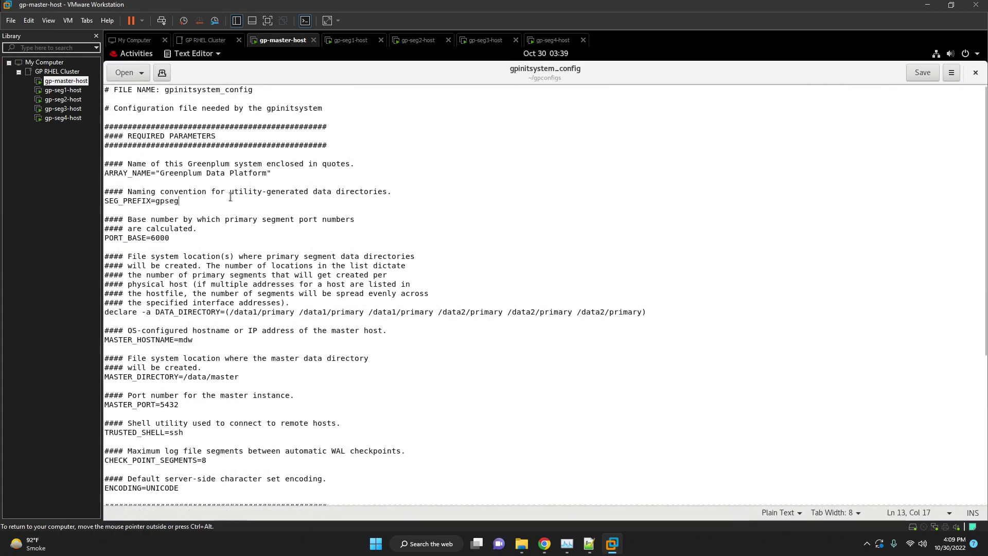
pyautogui.moveTo(166, 165); pyautogui.dragTo(365, 192)
pyautogui.click(307, 191)
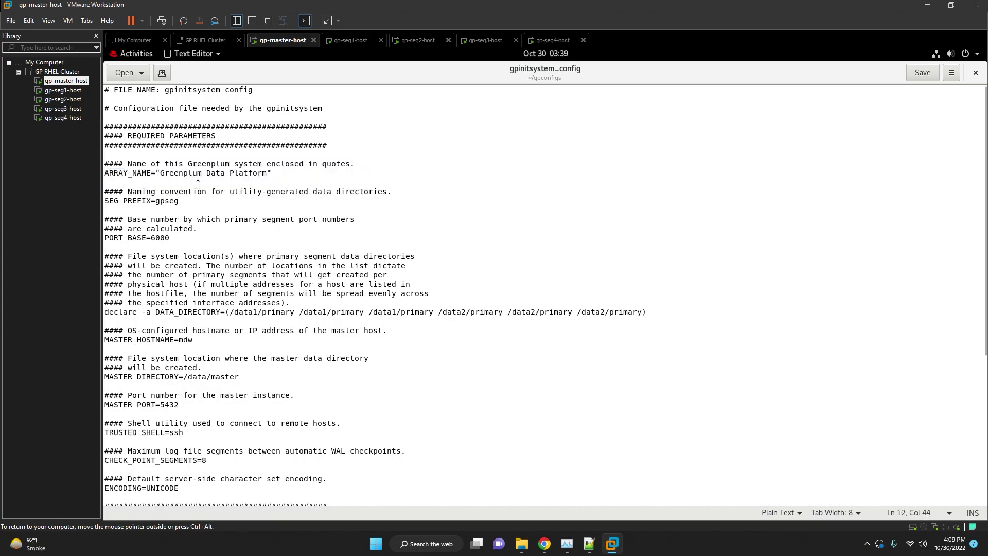
pyautogui.doubleClick(163, 201)
pyautogui.doubleClick(166, 238)
pyautogui.click(490, 299)
# Trim DATA_DIRECTORY to just two primary paths, /data1/primary and /data2/primary.
pyautogui.click(369, 307)
pyautogui.moveTo(369, 312); pyautogui.dragTo(641, 313)
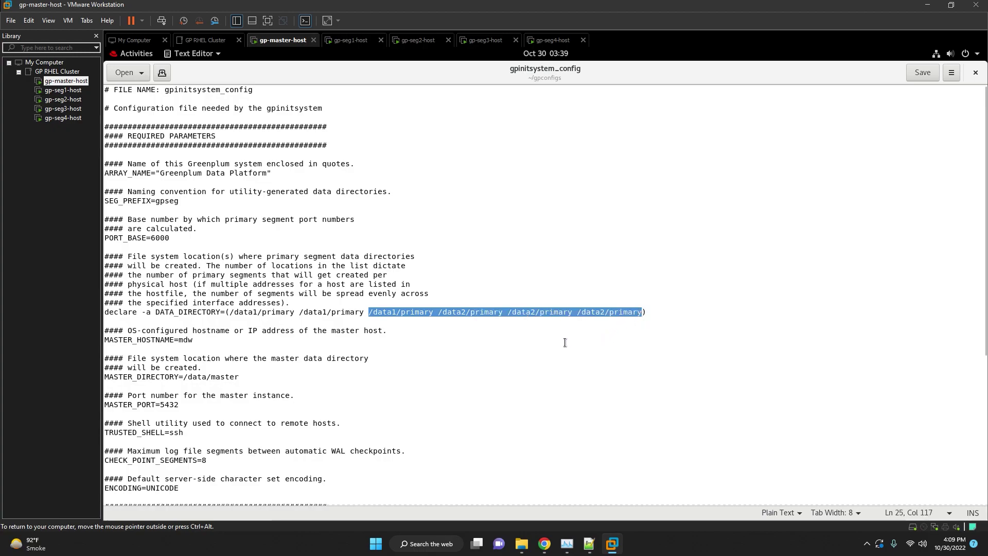
pyautogui.press('BackSpace')
pyautogui.press('BackSpace')
pyautogui.click(257, 312)
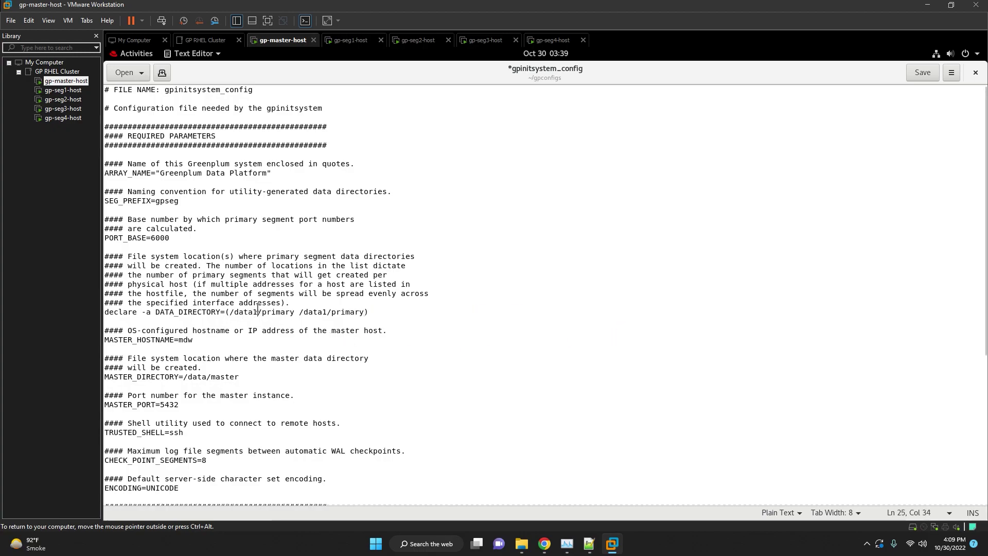
pyautogui.press('BackSpace')
pyautogui.press('End')
pyautogui.press('Delete')
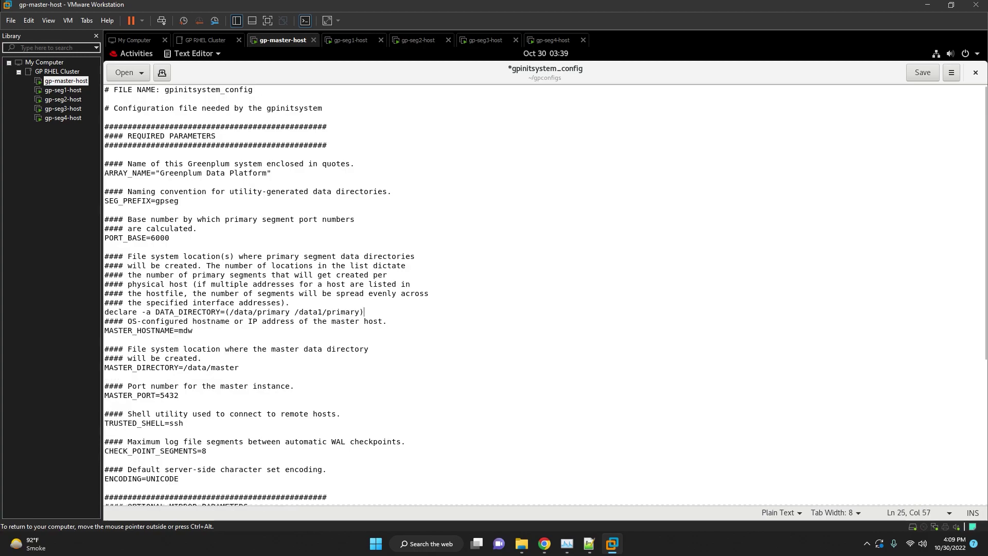
pyautogui.hotkey('ctrl', 'z')
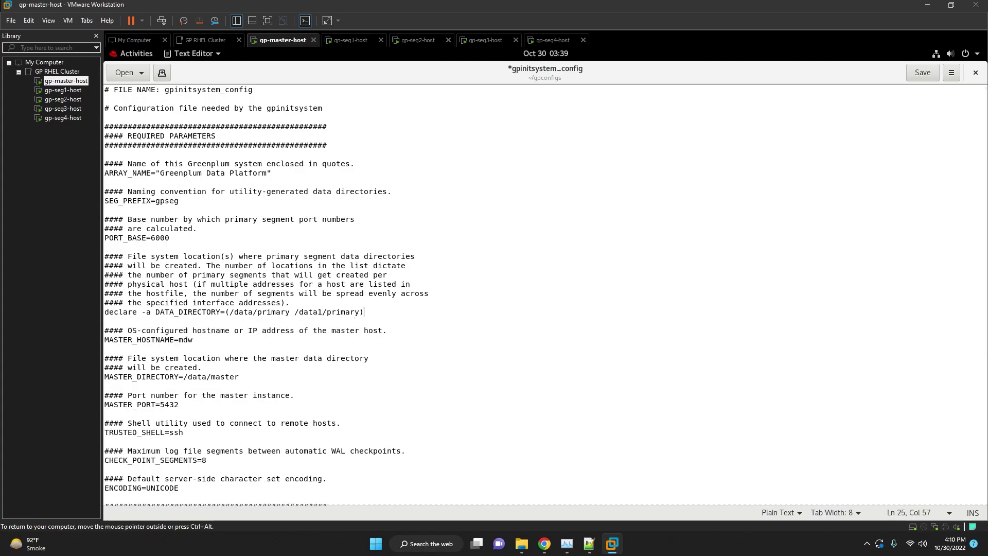
pyautogui.press('BackSpace')
pyautogui.press('End')
pyautogui.click(318, 312)
pyautogui.write('2')
pyautogui.write('1')
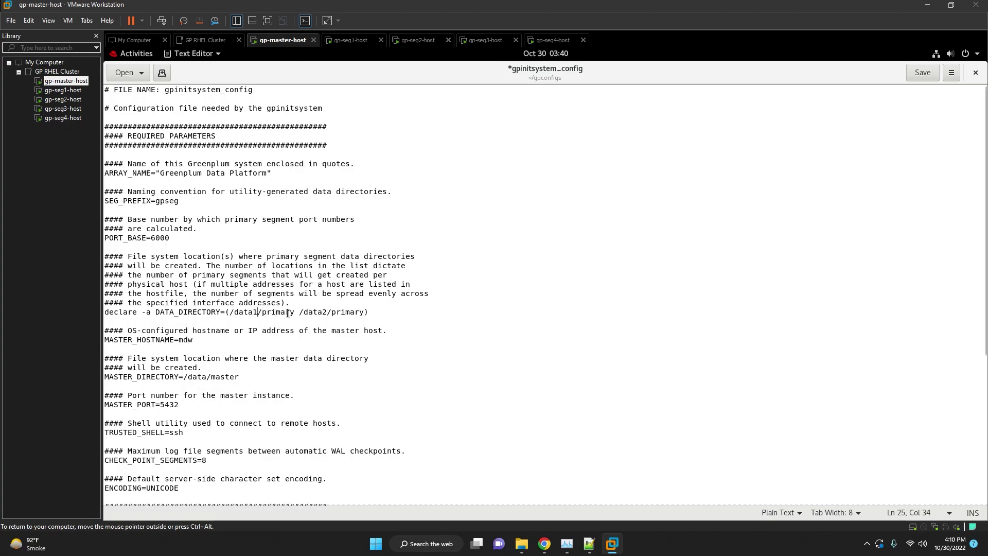
# Set MASTER_HOSTNAME to master and MASTER_DIRECTORY to /home/gpadmin/data/master.
pyautogui.press('Down')
pyautogui.press('Down')
pyautogui.press('Down')
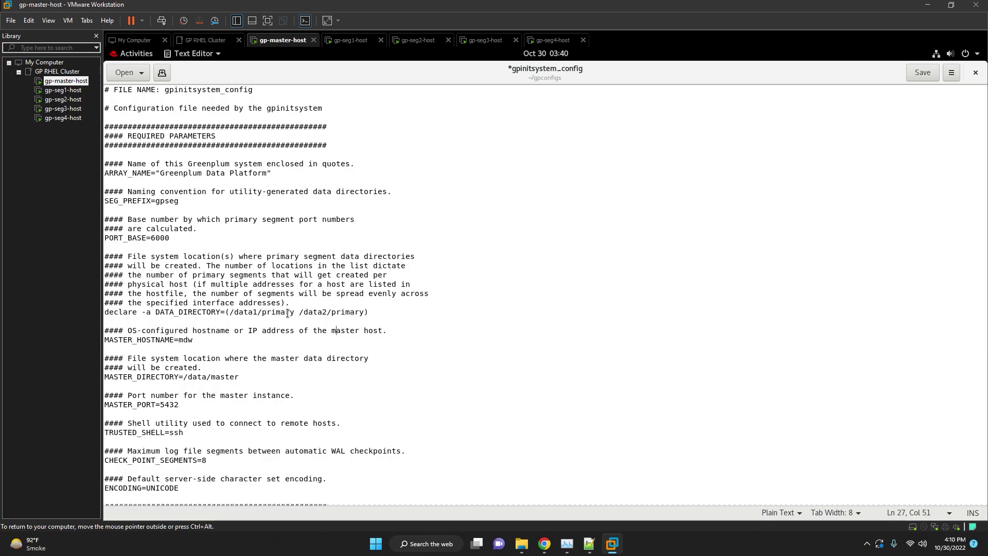
pyautogui.press('BackSpace')
pyautogui.press('BackSpace')
pyautogui.write('as')
pyautogui.press('Down')
pyautogui.press('Down')
pyautogui.write('/home/')
pyautogui.write('gpadmin')
# Copy the /home/gpadmin prefix and add it before the first primary data path.
pyautogui.click(186, 373)
pyautogui.moveTo(188, 374); pyautogui.dragTo(244, 378)
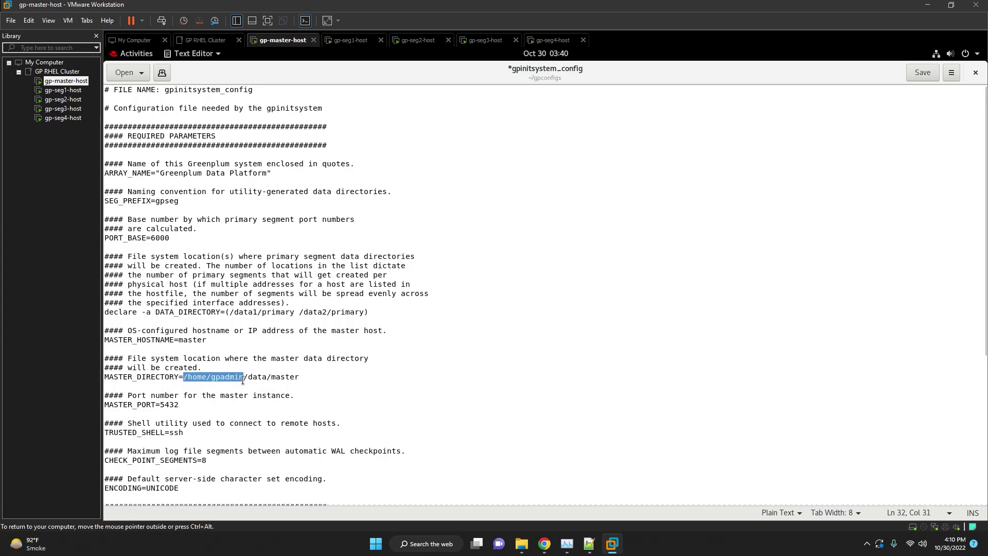
pyautogui.hotkey('ctrl', 'c')
pyautogui.click(230, 312)
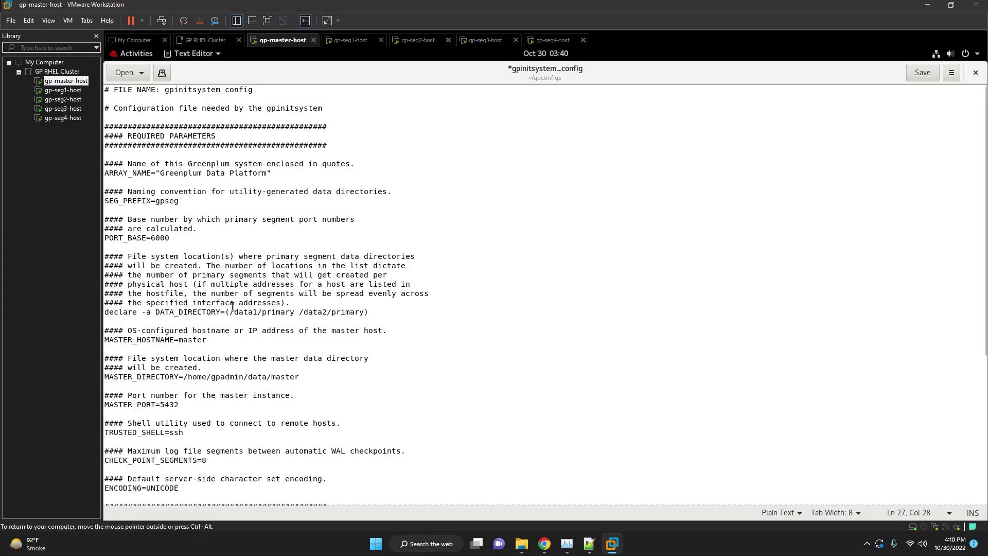
pyautogui.hotkey('ctrl', 'v')
# Prefix the second primary path with /home/gpadmin so both primaries live under it.
pyautogui.click(359, 312)
pyautogui.hotkey('ctrl', 'v')
pyautogui.click(338, 332)
pyautogui.scroll(-3, 288, 348)
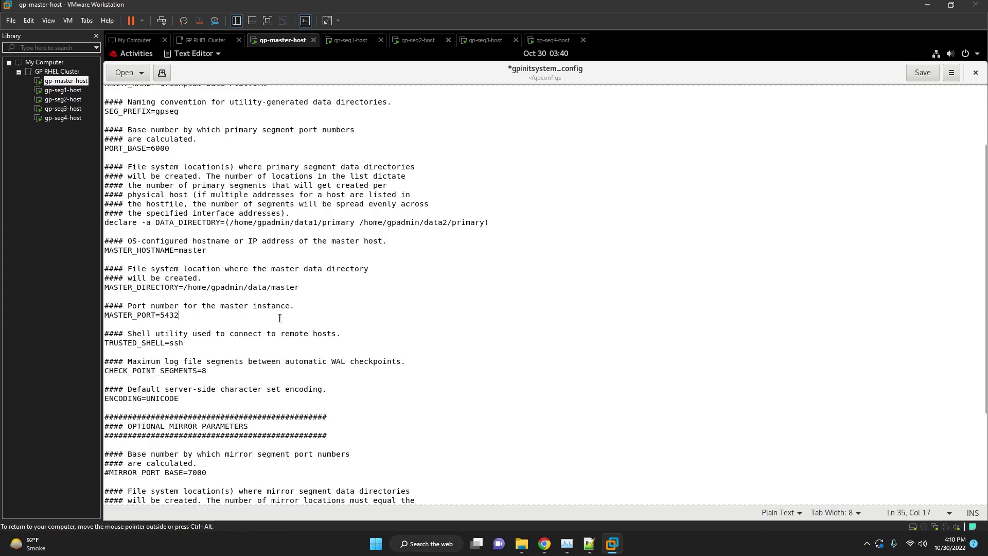
pyautogui.scroll(-3, 281, 319)
pyautogui.click(214, 273)
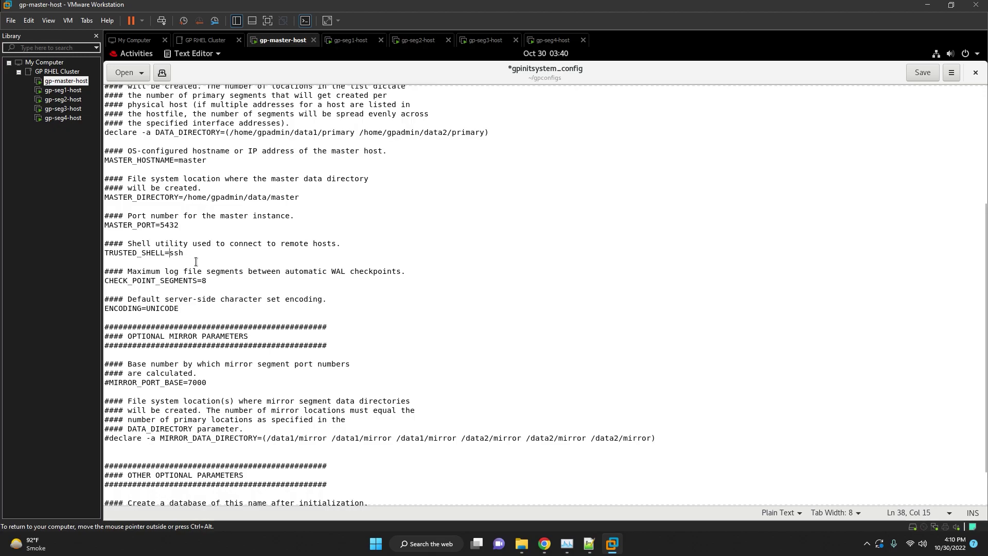
pyautogui.click(204, 281)
pyautogui.click(160, 327)
pyautogui.scroll(-2, 185, 356)
# Uncomment MIRROR_PORT_BASE=7000 and MIRROR_DATA_DIRECTORY, making the first mirror path /home/gpadmin/data1/mirror.
pyautogui.click(109, 337)
pyautogui.press('BackSpace')
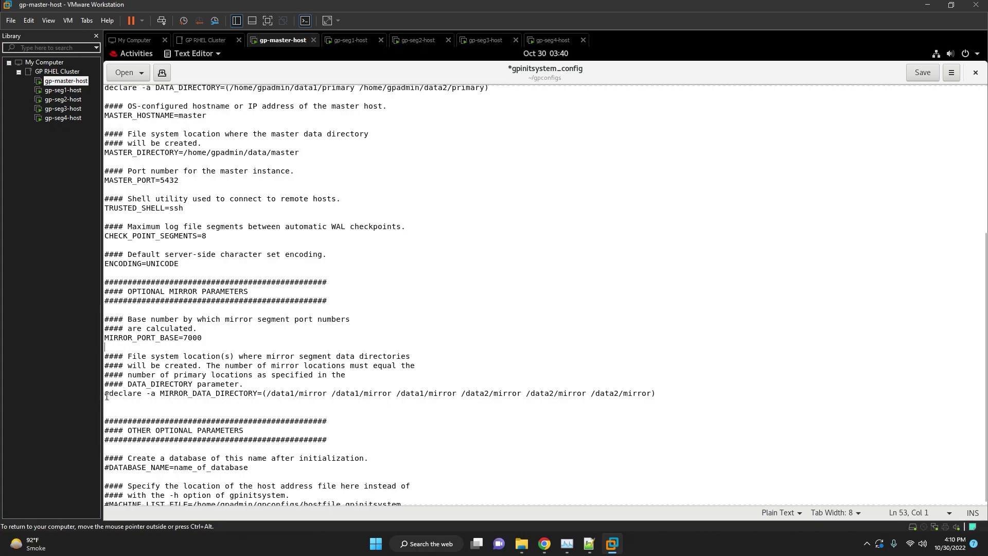
pyautogui.press('BackSpace')
pyautogui.click(268, 393)
pyautogui.hotkey('ctrl', 'v')
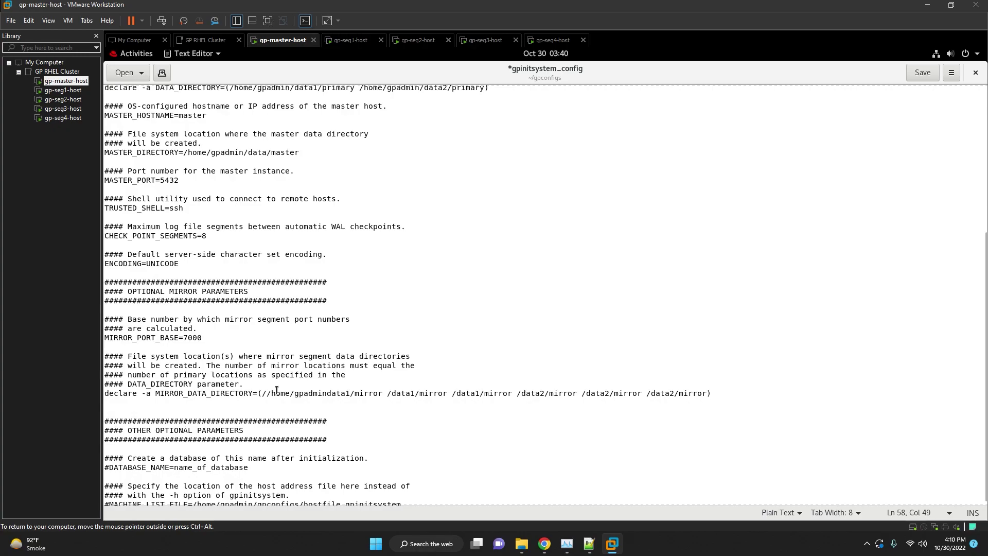
pyautogui.write('/')
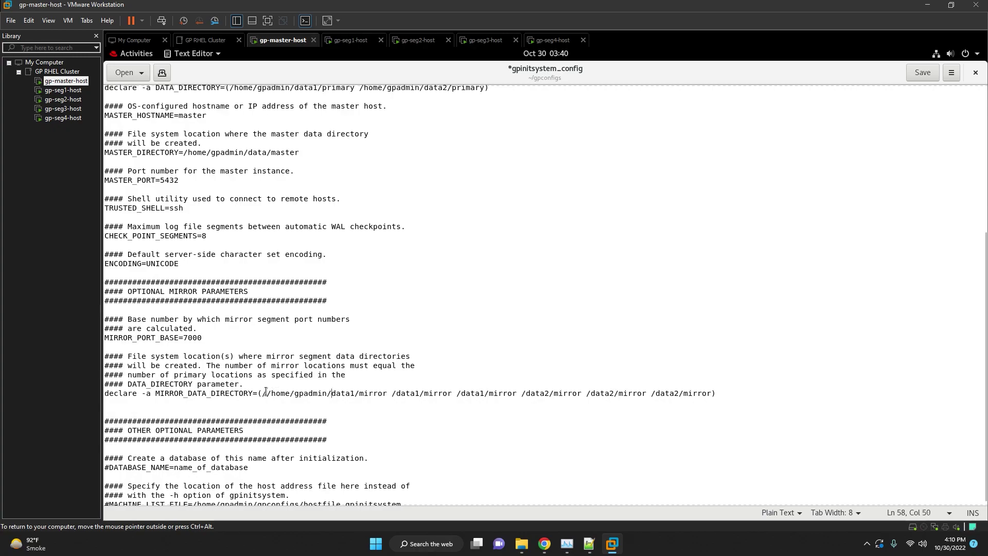
pyautogui.click(265, 393)
pyautogui.press('BackSpace')
# Make the second mirror path /home/gpadmin/data2/mirror and delete the remaining extra mirror paths.
pyautogui.press('Up')
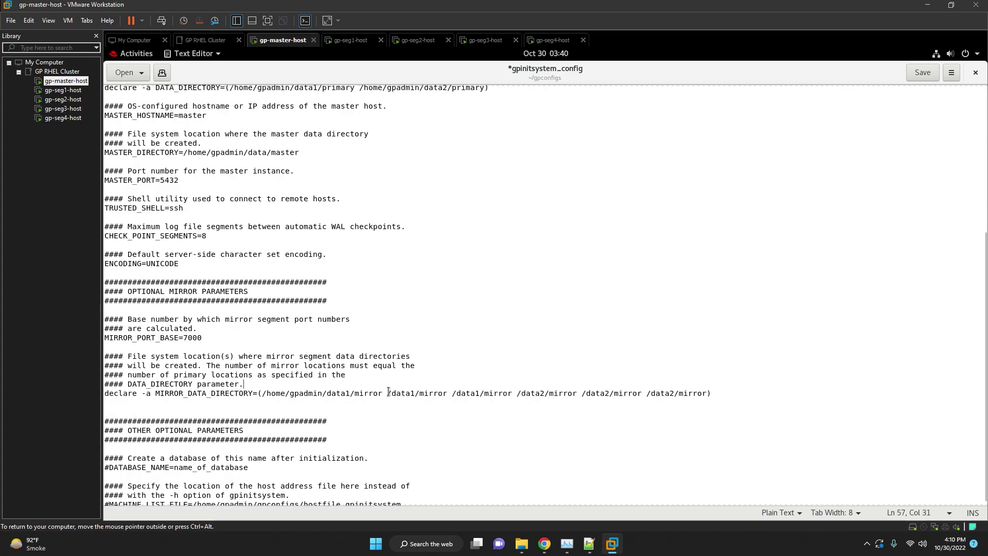
pyautogui.hotkey('ctrl', 'v')
pyautogui.click(474, 395)
pyautogui.press('BackSpace')
pyautogui.write('2')
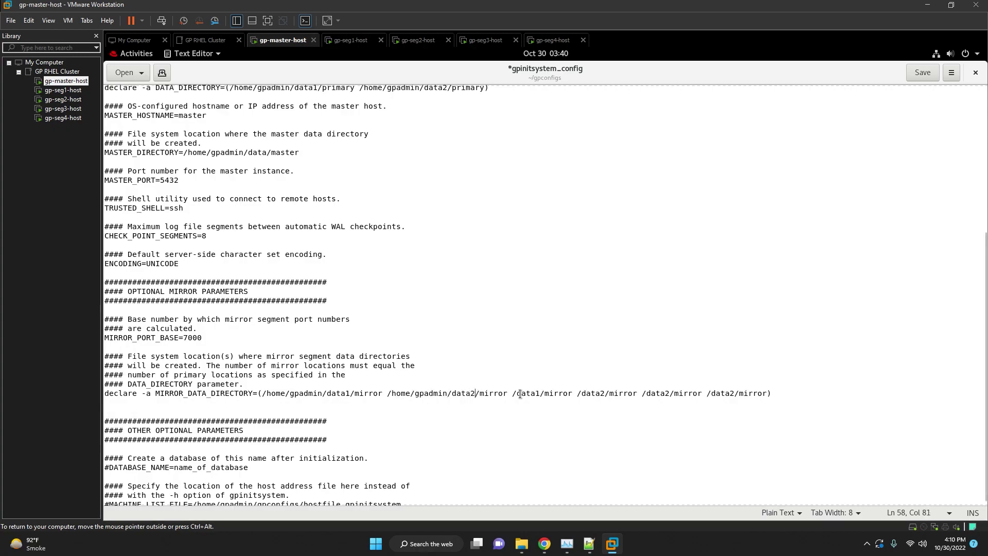
pyautogui.moveTo(512, 394); pyautogui.dragTo(765, 394)
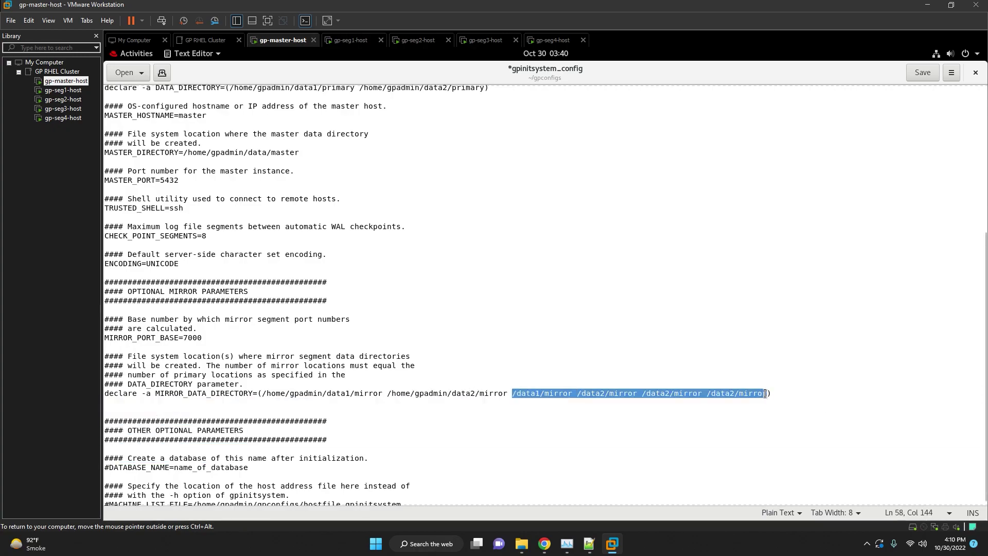
pyautogui.press('BackSpace')
pyautogui.press('BackSpace')
pyautogui.press('Delete')
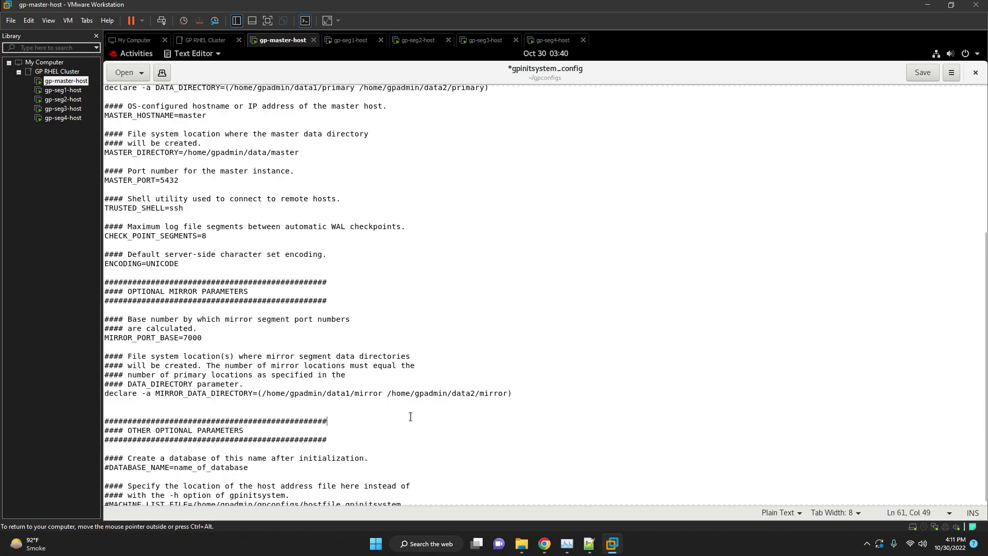
pyautogui.scroll(-1, 296, 412)
pyautogui.click(215, 451)
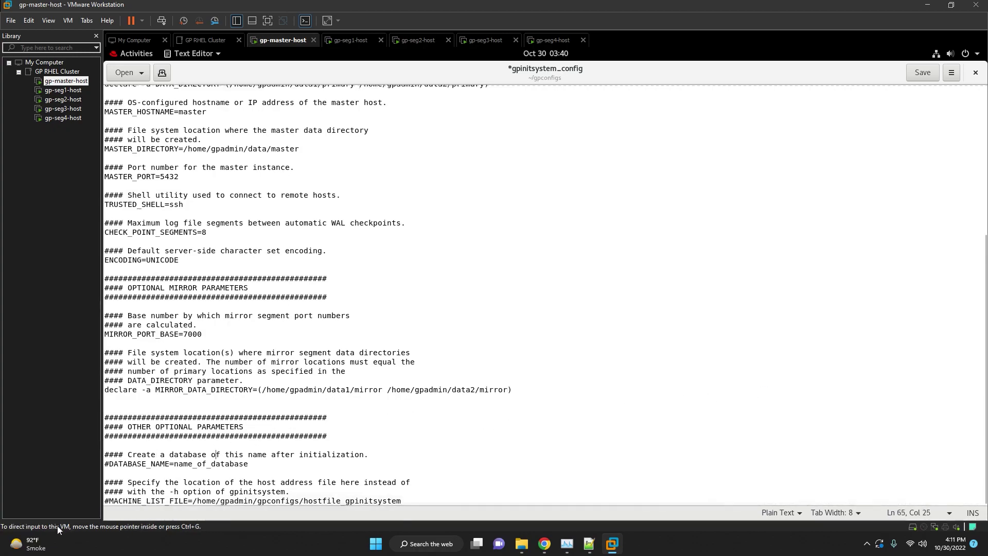
# Uncomment MACHINE_LIST_FILE and point it to /home/gpadmin/gpconfigs/seg_hosts.
pyautogui.click(109, 501)
pyautogui.press('BackSpace')
pyautogui.doubleClick(327, 500)
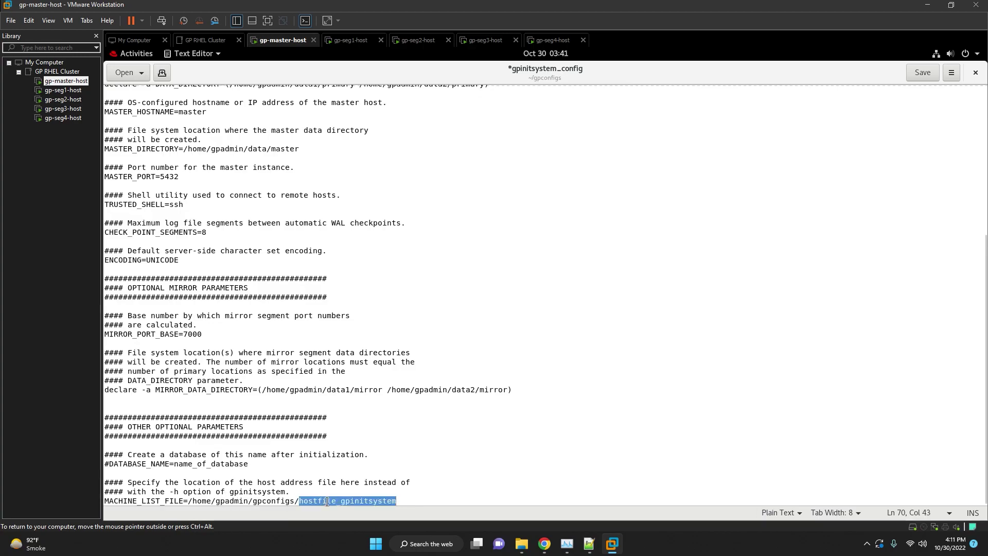
pyautogui.press('BackSpace')
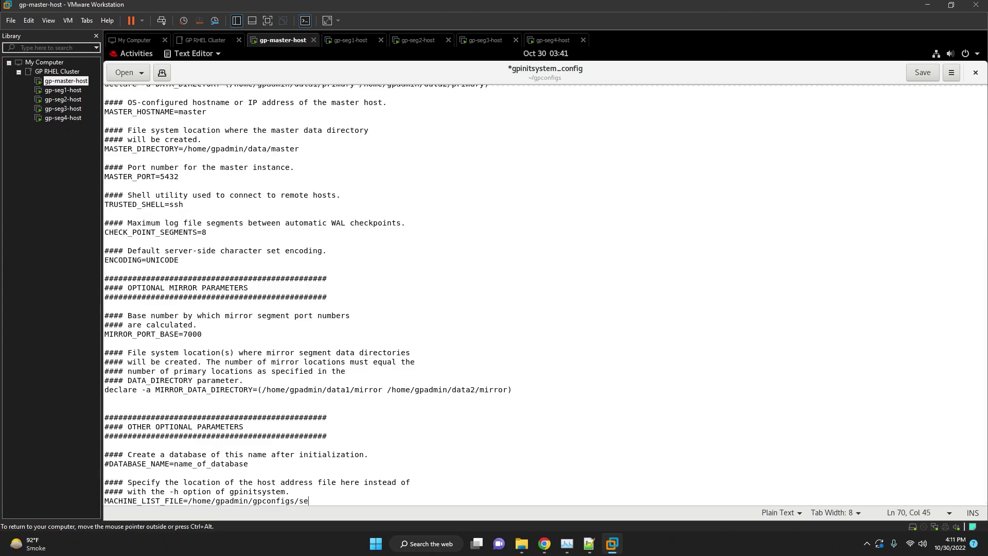
pyautogui.write('seg_ho')
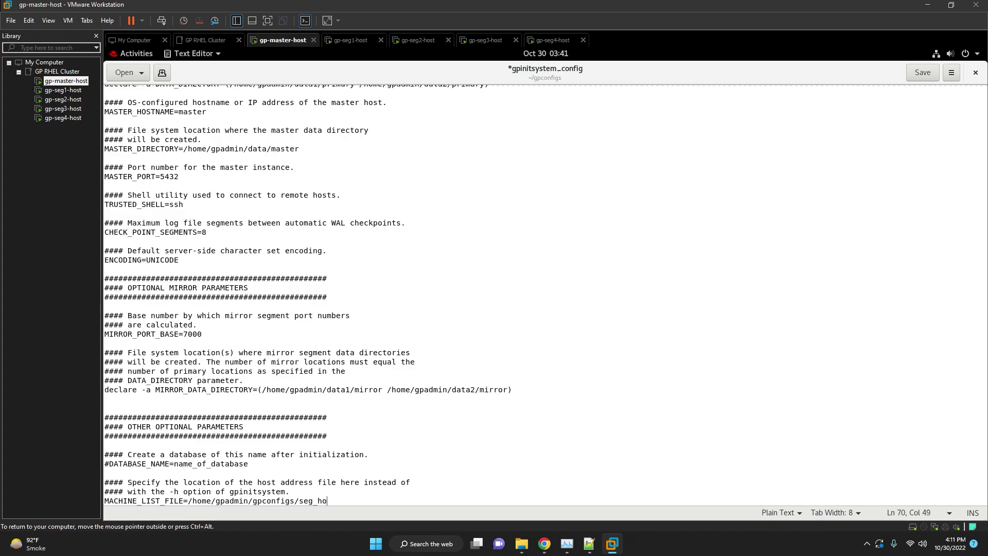
pyautogui.write('sts')
# Recheck the /home/gpadmin primary data paths and close the edited config file.
pyautogui.scroll(8, 374, 346)
pyautogui.doubleClick(337, 309)
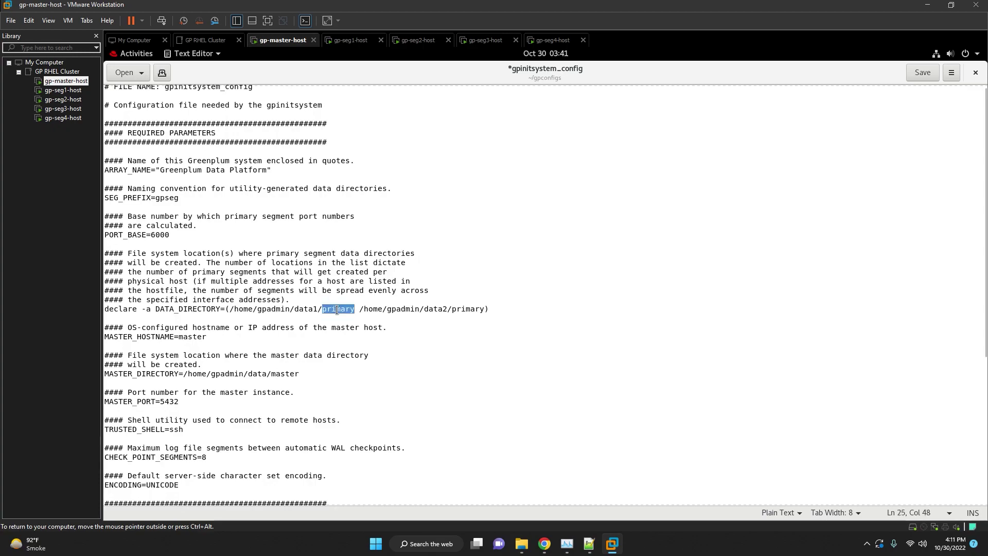
pyautogui.doubleClick(402, 309)
pyautogui.scroll(-3, 376, 391)
pyautogui.scroll(-3, 376, 391)
pyautogui.click(447, 347)
pyautogui.scroll(-2, 448, 346)
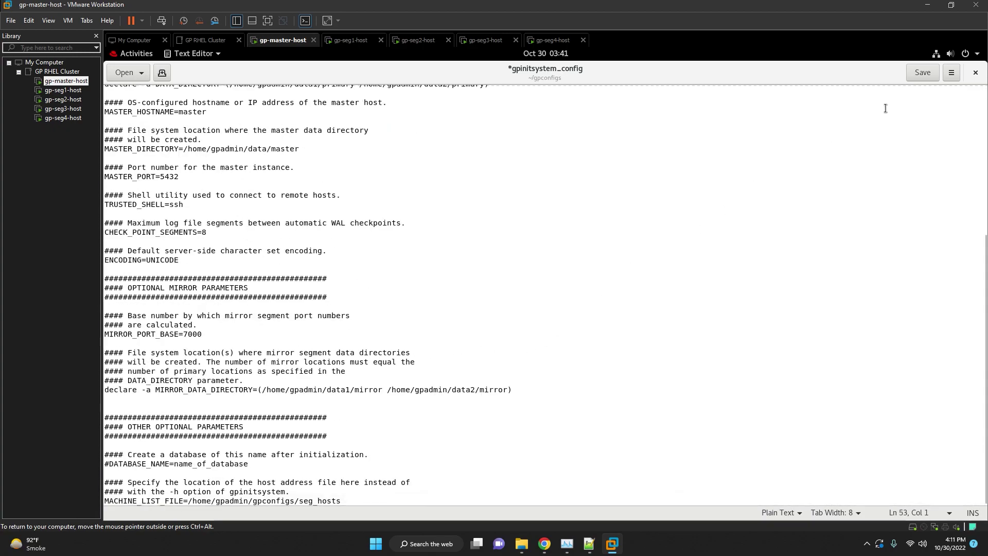
pyautogui.click(976, 72)
# Save gpinitsystem_config and review the mirror data directory notes (lines 264-268) in the install notes.
pyautogui.click(617, 324)
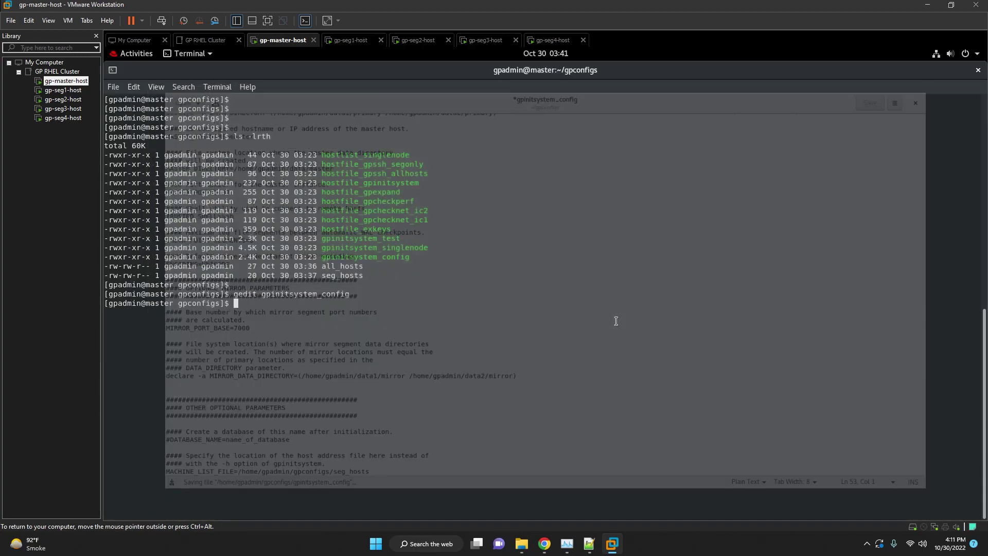
pyautogui.press('Return')
pyautogui.press('Return')
pyautogui.press('Return')
pyautogui.click(589, 543)
pyautogui.scroll(-15, 632, 346)
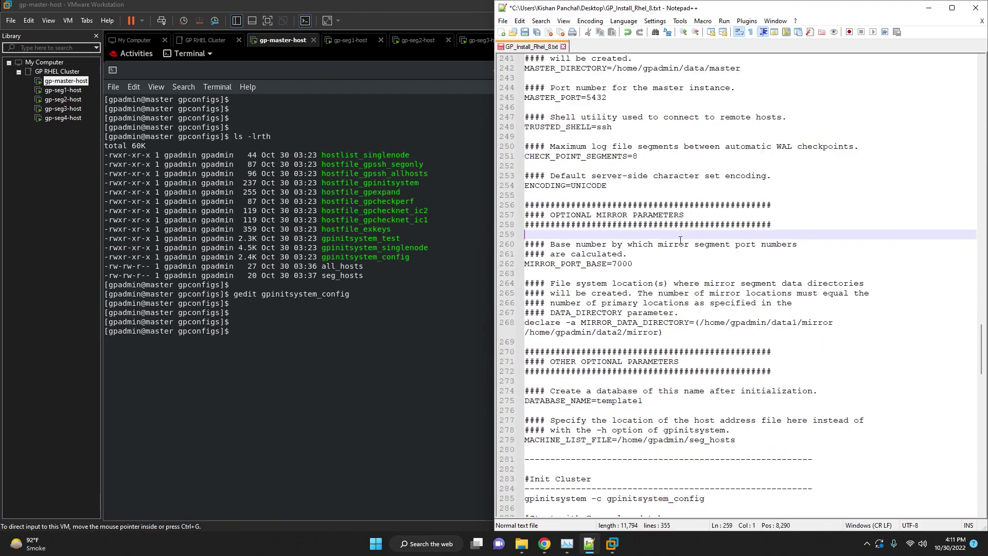
pyautogui.click(673, 304)
pyautogui.moveTo(502, 283); pyautogui.dragTo(502, 332)
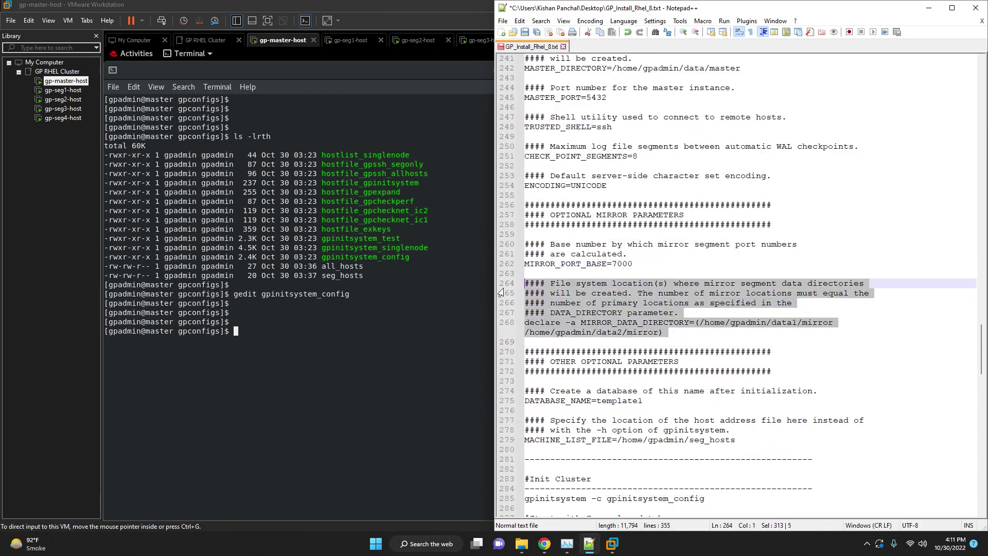
pyautogui.click(663, 332)
# Review the optional DATABASE_NAME and host file parameters in the install notes.
pyautogui.scroll(-2, 663, 333)
pyautogui.click(643, 322)
pyautogui.scroll(-1, 643, 322)
pyautogui.click(656, 303)
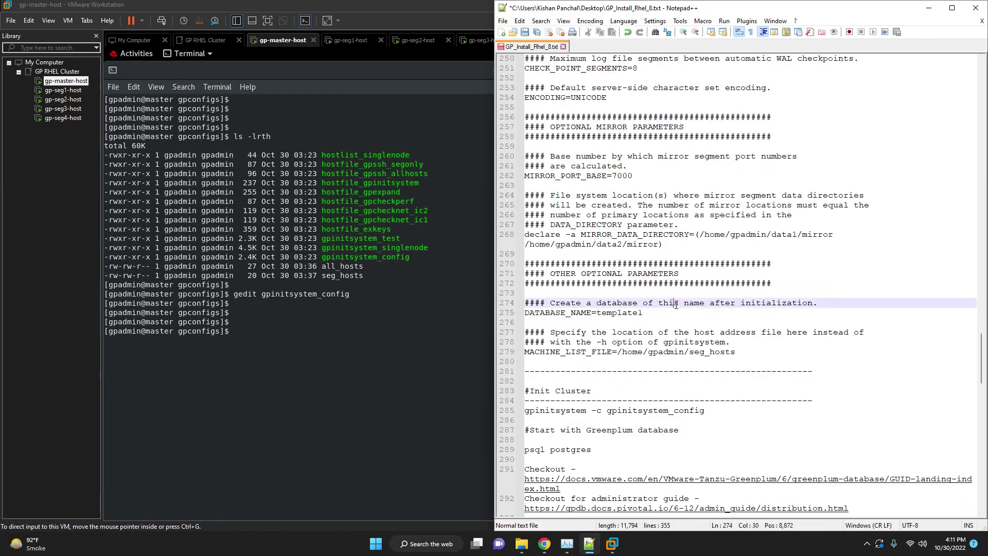
pyautogui.click(649, 312)
pyautogui.scroll(-2, 649, 312)
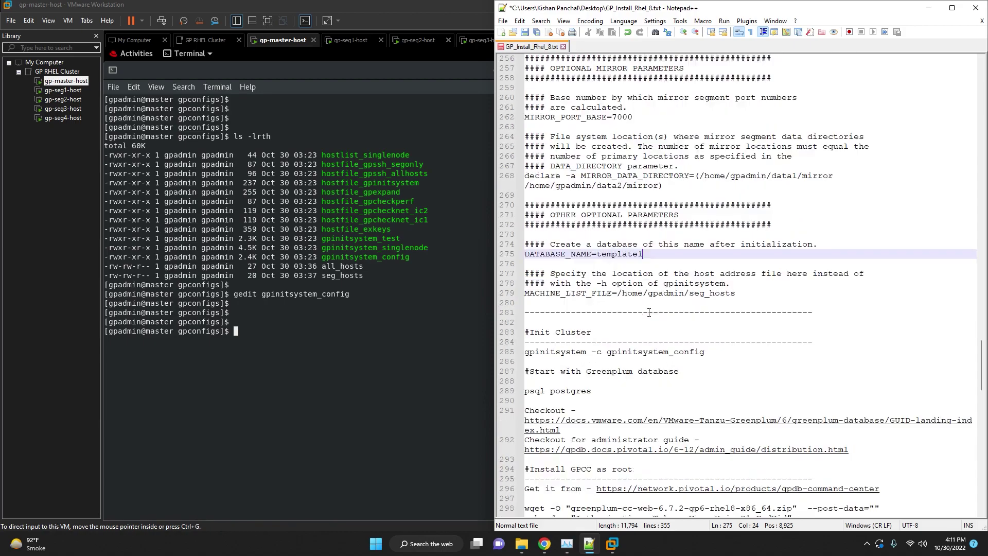
pyautogui.click(721, 300)
pyautogui.moveTo(749, 298); pyautogui.dragTo(525, 275)
pyautogui.click(720, 304)
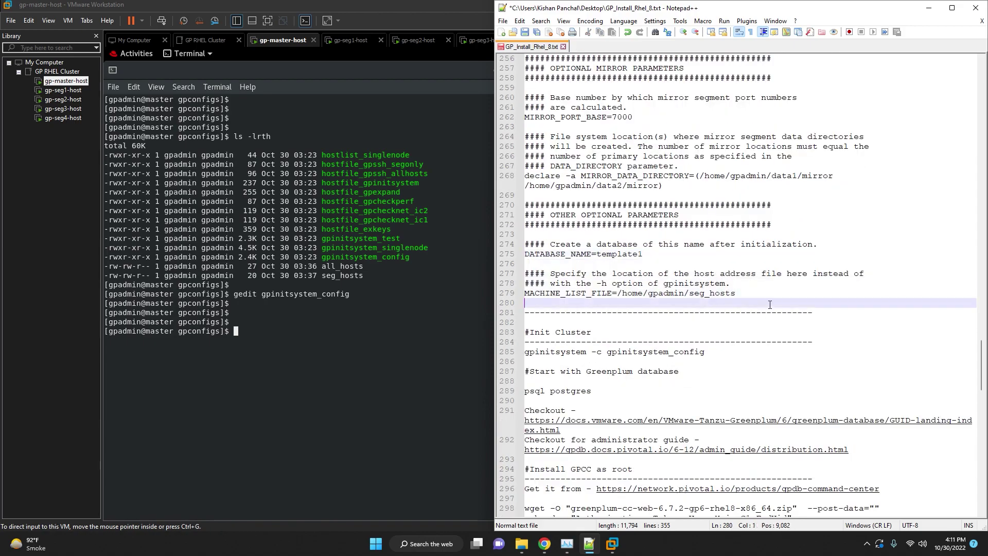
pyautogui.scroll(-3, 720, 304)
# Copy the gpinitsystem -c gpinitsystem_config command from the notes and paste it into the VM terminal.
pyautogui.click(686, 263)
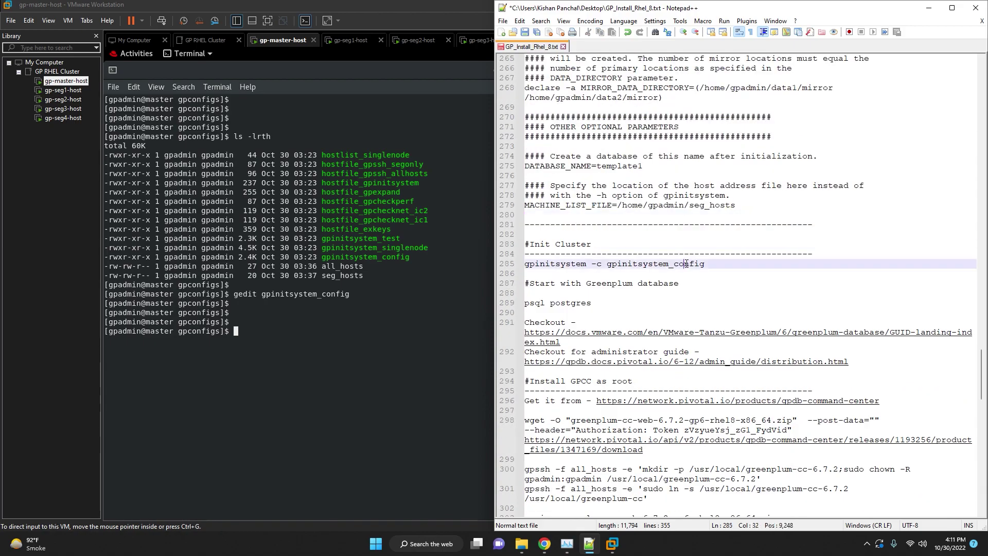
pyautogui.tripleClick(722, 264)
pyautogui.hotkey('ctrl', 'c')
pyautogui.click(381, 289)
pyautogui.rightClick(381, 288)
pyautogui.click(404, 323)
# Run gpinitsystem -c gpinitsystem_config, answer y to continue, and let all 8 segments and mirrors build.
pyautogui.press('Return')
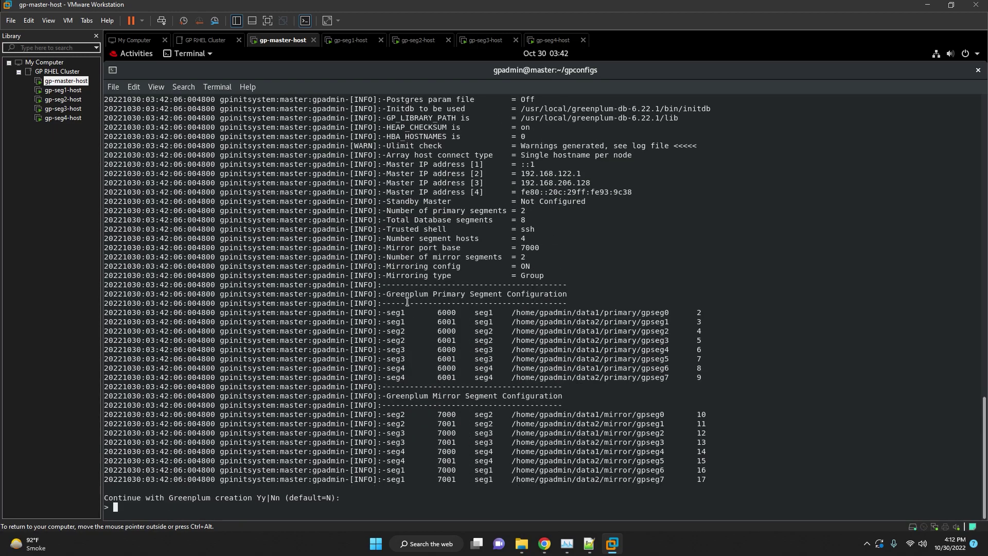
pyautogui.write('y')
pyautogui.press('Return')
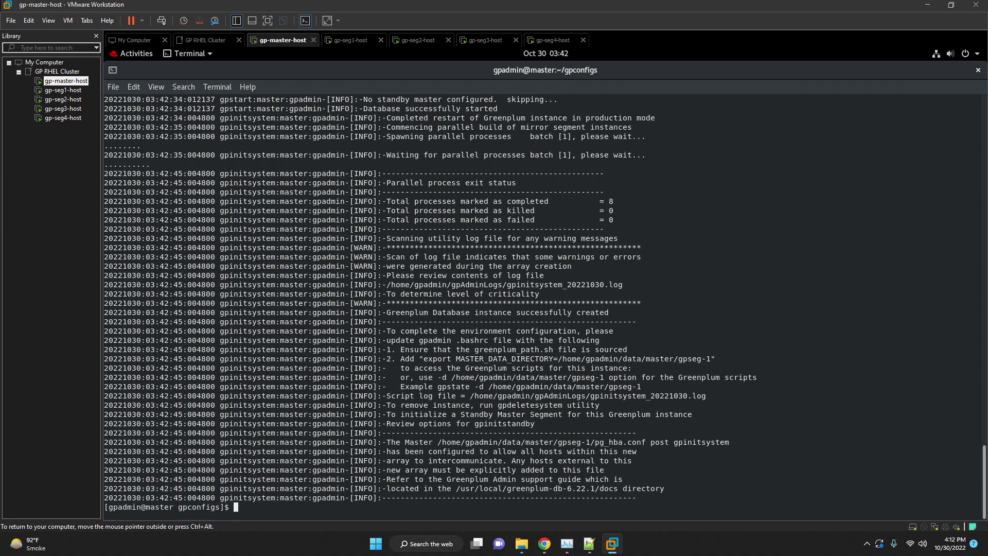
pyautogui.press('Return')
pyautogui.press('Return')
pyautogui.press('Return')
pyautogui.press('Return')
pyautogui.press('Return')
pyautogui.press('Return')
pyautogui.press('Return')
# Connect with psql postgres and list the cluster's three databases with \l.
pyautogui.click(589, 544)
pyautogui.click(605, 294)
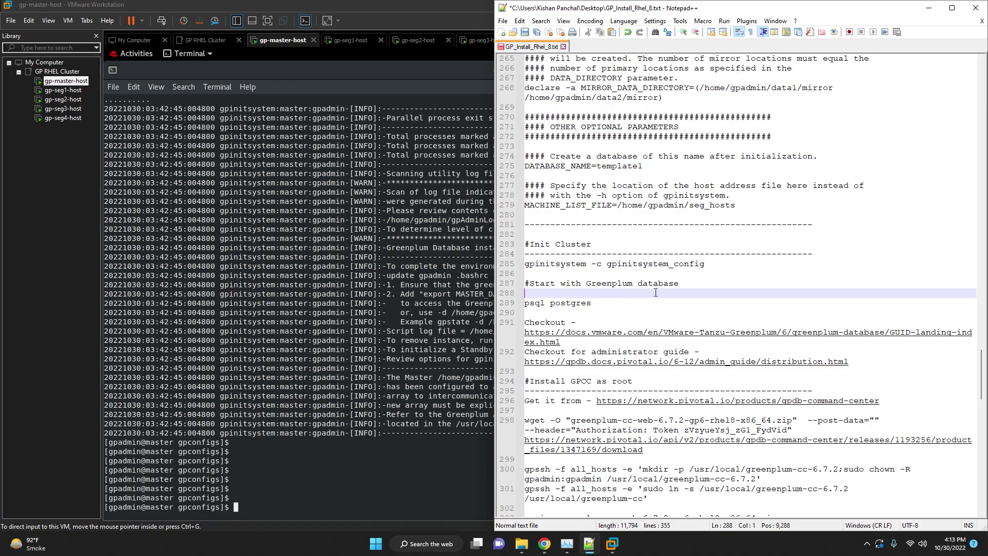
pyautogui.click(338, 481)
pyautogui.write('psql postgres')
pyautogui.press('Return')
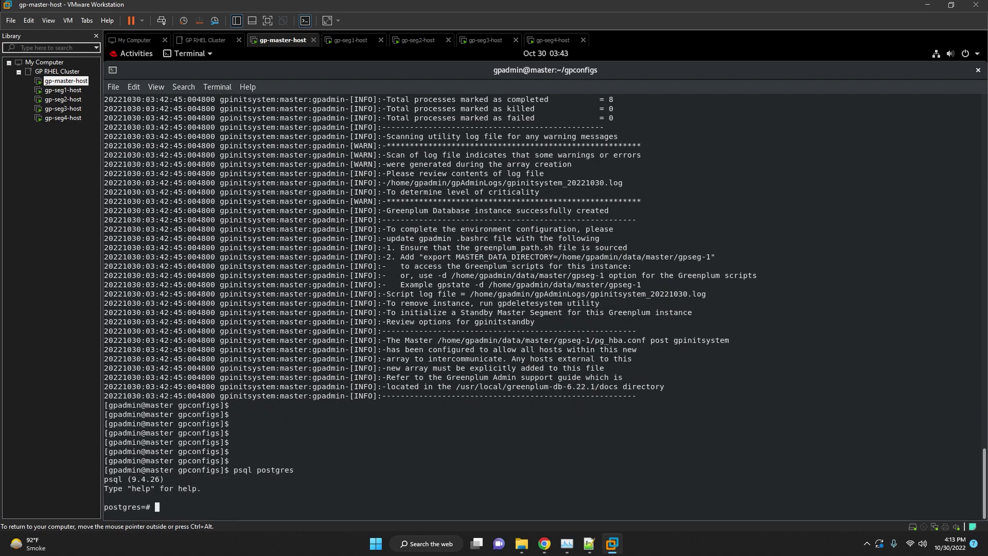
pyautogui.write('\\l')
pyautogui.press('Return')
pyautogui.press('Return')
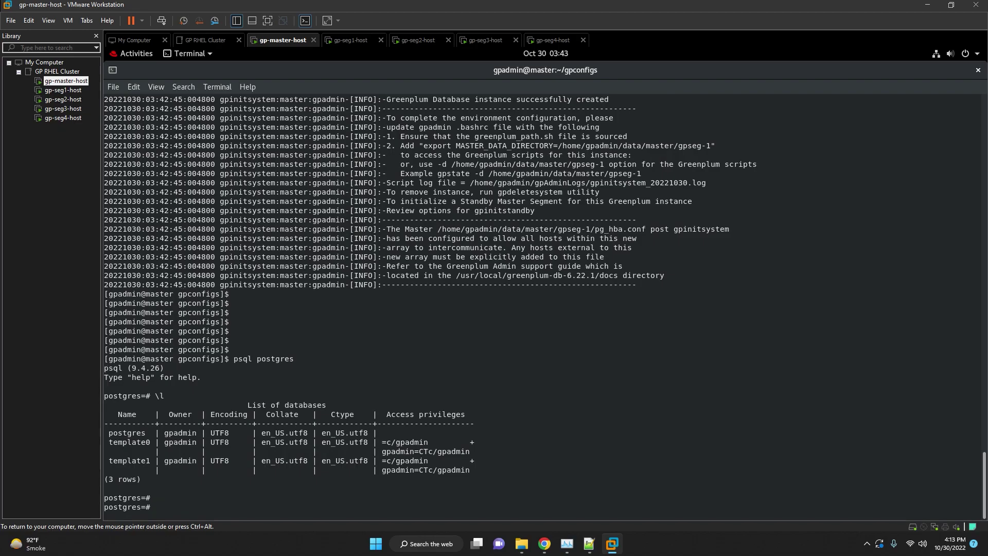
pyautogui.write('\\q')
# Run gpstate -e to confirm all segments are normal, then review the 17-row gp_segment_configuration table.
pyautogui.press('Return')
pyautogui.press('Return')
pyautogui.write('gpstate -e')
pyautogui.press('Return')
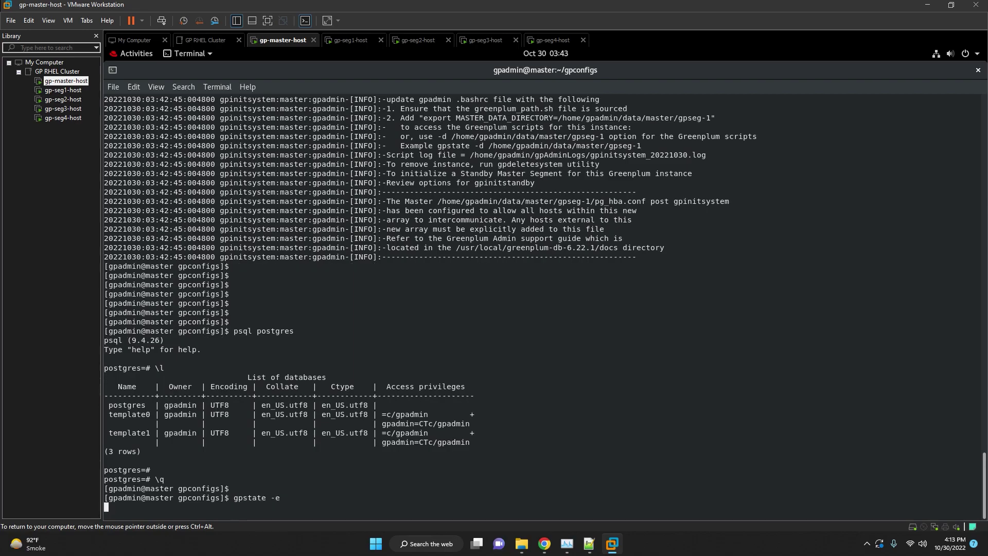
pyautogui.press('Return')
pyautogui.press('Return')
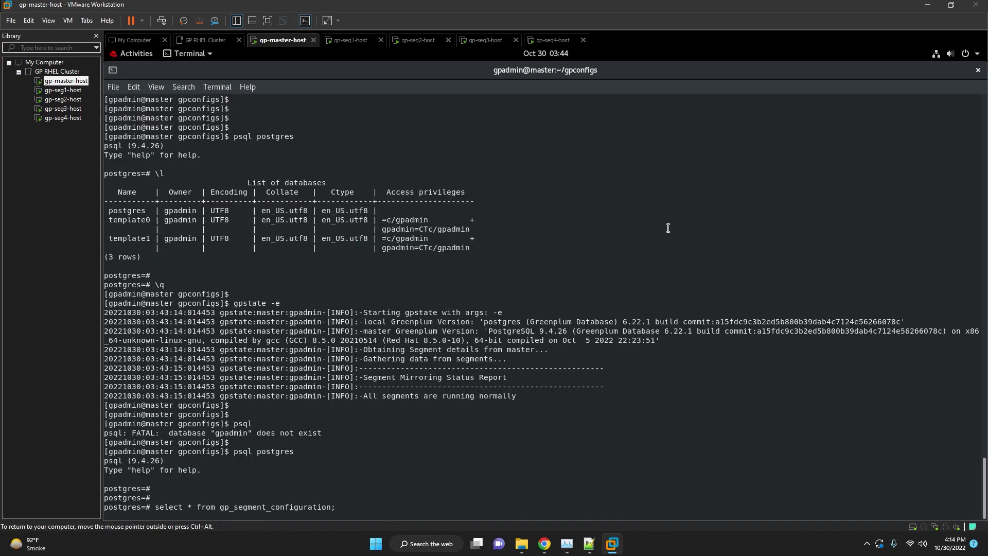
pyautogui.press('Return')
pyautogui.press('Return')
pyautogui.press('Return')
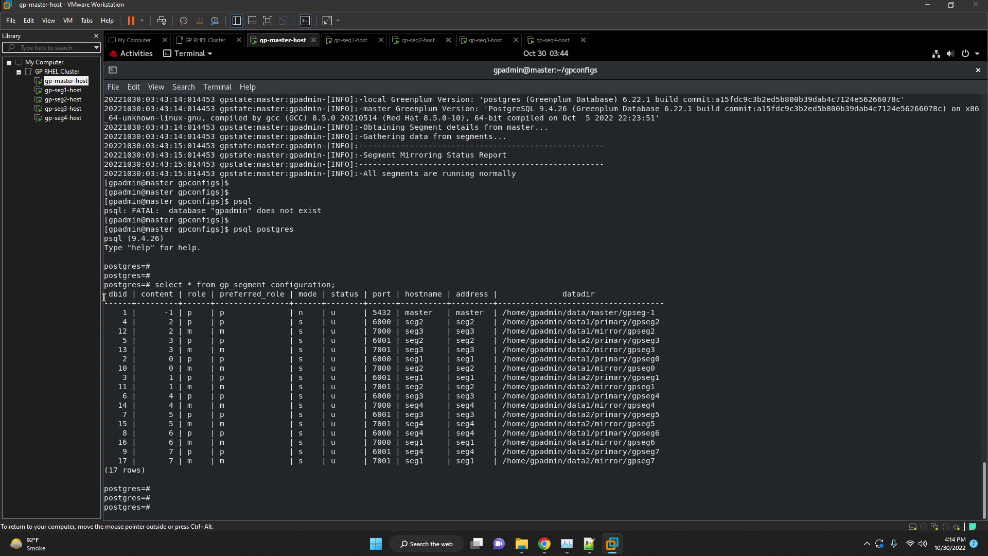
pyautogui.moveTo(108, 294); pyautogui.dragTo(683, 466)
pyautogui.click(684, 466)
pyautogui.write('\\q')
pyautogui.press('Return')
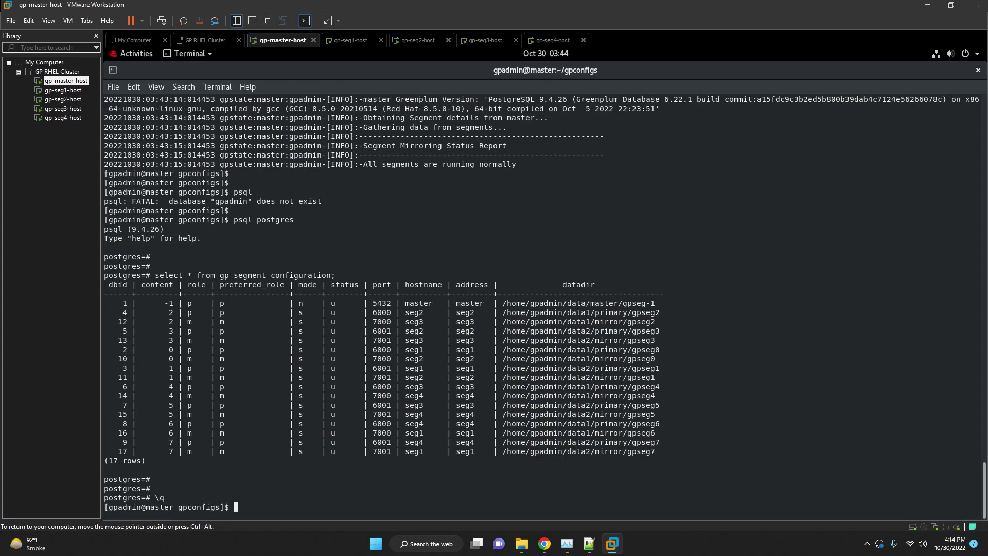
pyautogui.press('Return')
pyautogui.press('Return')
pyautogui.press('Return')
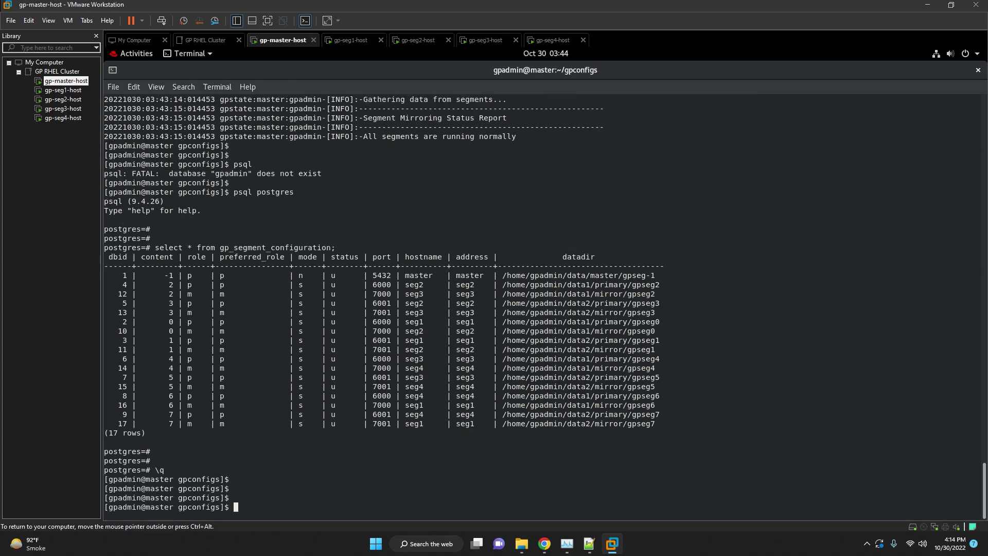
# Load the Tanzu Greenplum 6.22 documentation URL from line 291 of the install notes in Chrome.
pyautogui.click(589, 543)
pyautogui.moveTo(570, 309); pyautogui.dragTo(88, 310)
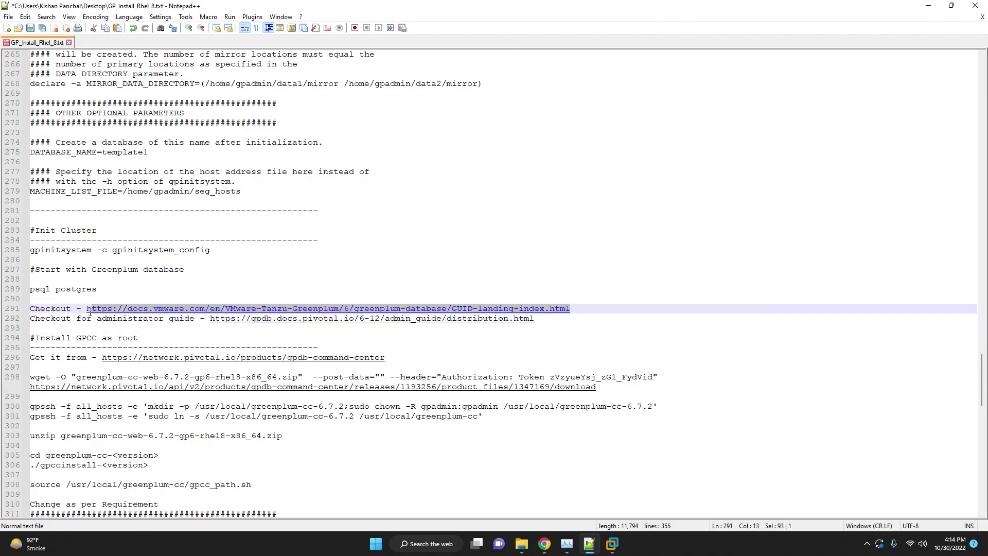
pyautogui.hotkey('ctrl', 'c')
pyautogui.click(544, 543)
pyautogui.hotkey('ctrl', 'v')
pyautogui.press('Return')
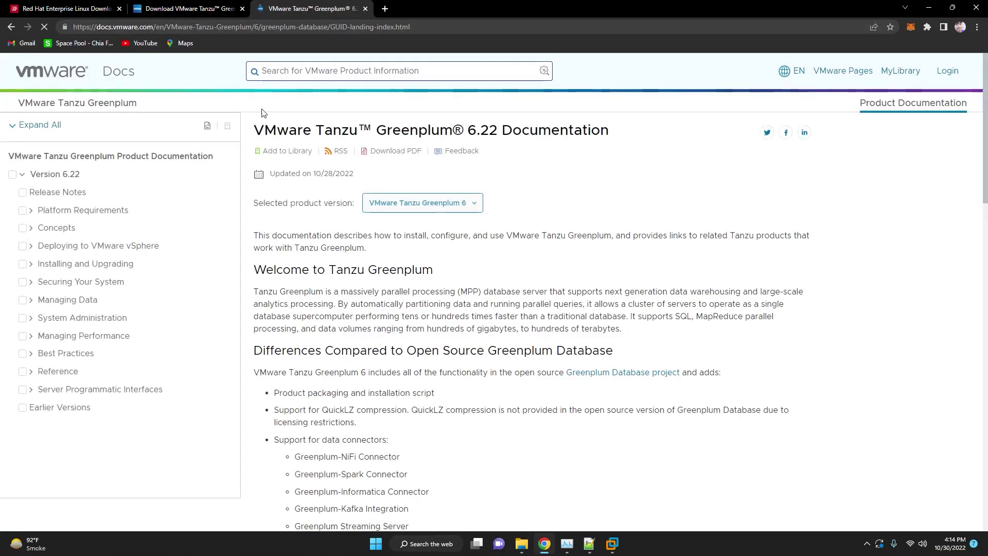
pyautogui.scroll(-5, 448, 293)
pyautogui.scroll(-9, 482, 335)
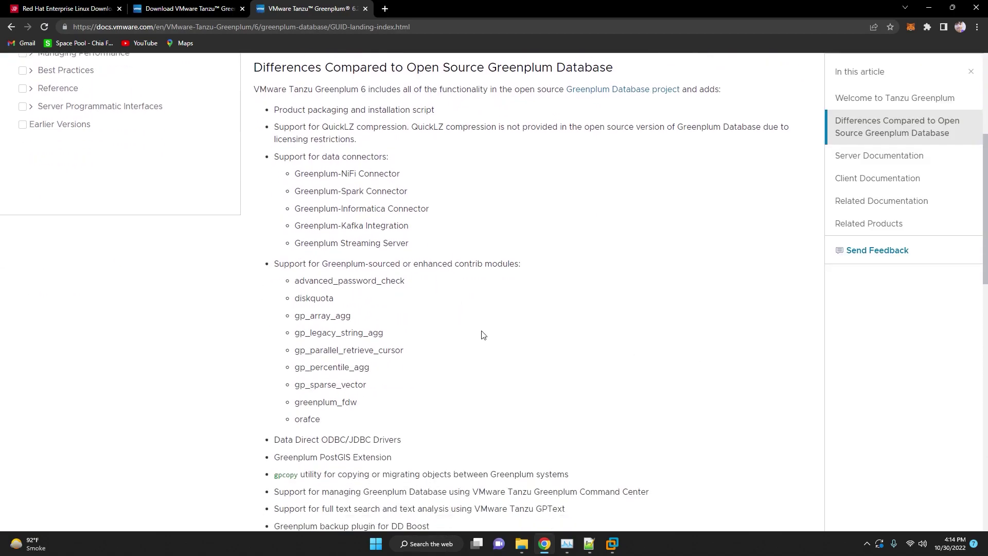
pyautogui.scroll(-6, 483, 340)
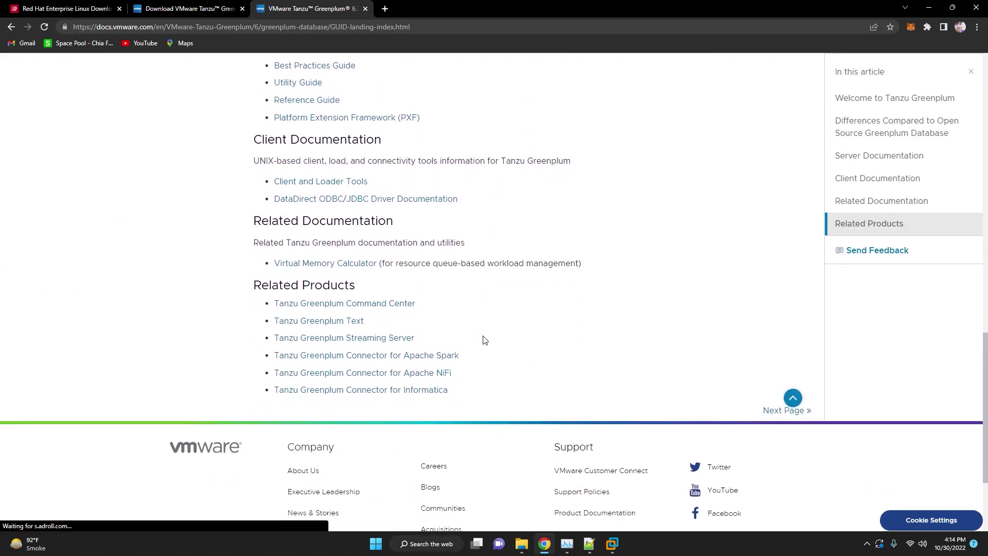
# Open the Greenplum administrator guide URL from line 292 in a new browser tab.
pyautogui.click(589, 543)
pyautogui.click(502, 358)
pyautogui.moveTo(535, 319); pyautogui.dragTo(214, 321)
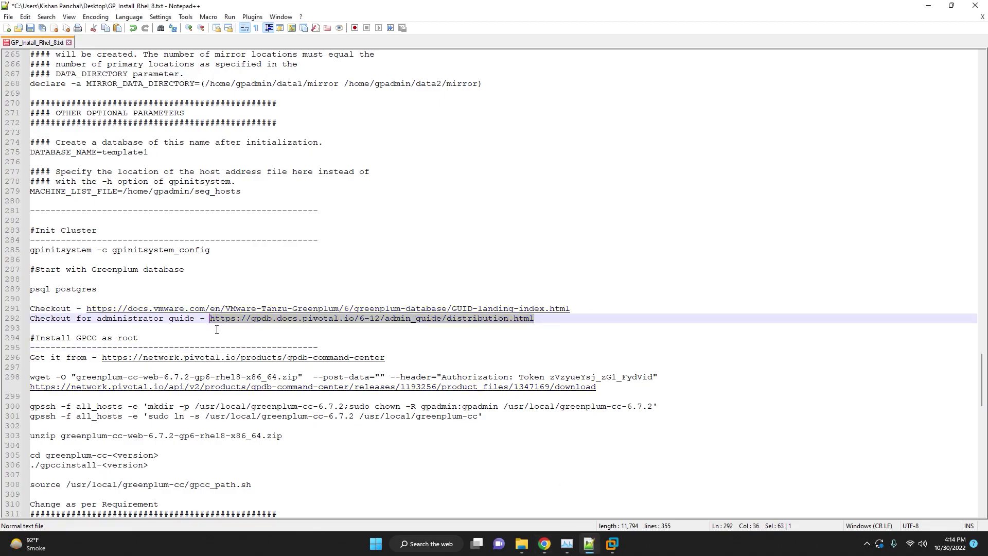
pyautogui.click(544, 543)
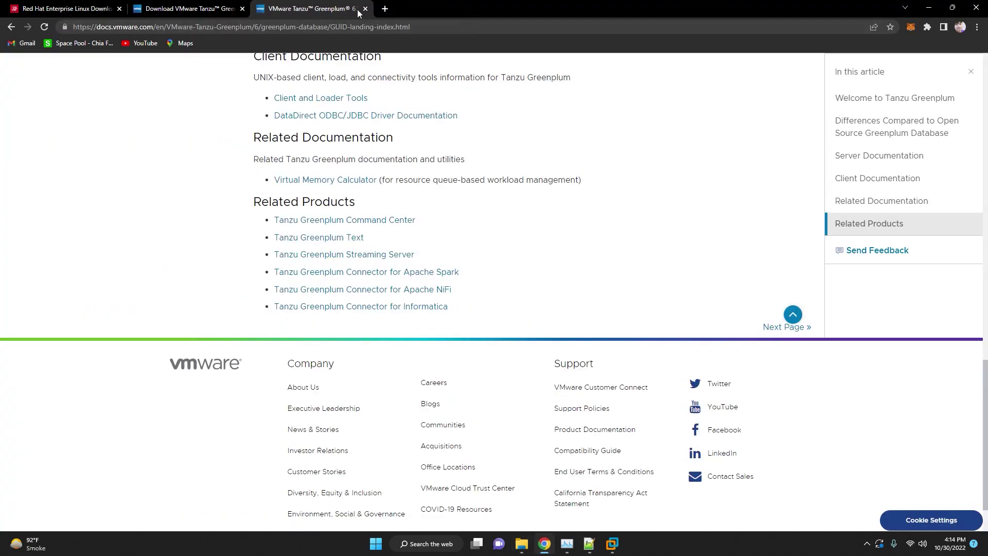
pyautogui.click(385, 9)
pyautogui.hotkey('ctrl', 'v')
pyautogui.press('Return')
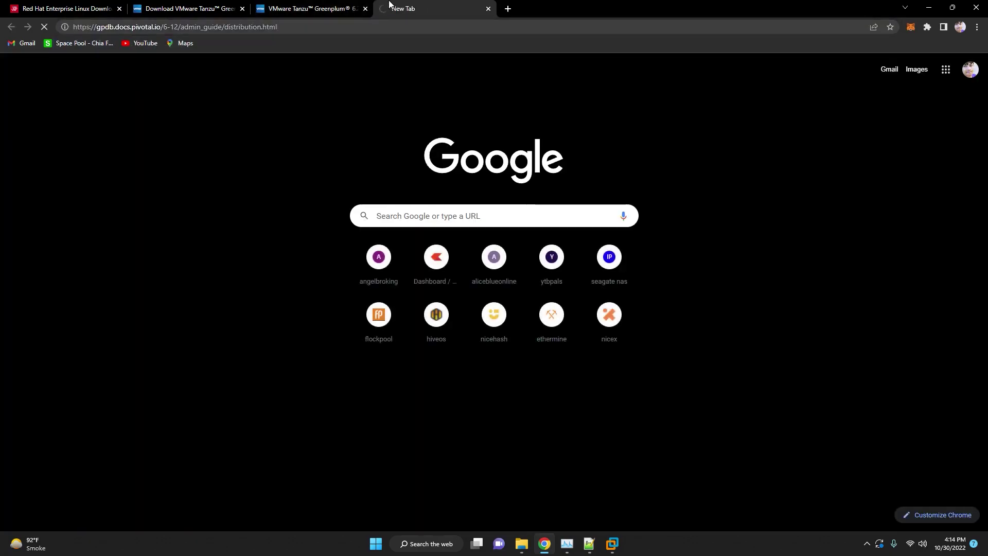
pyautogui.click(312, 24)
pyautogui.click(589, 544)
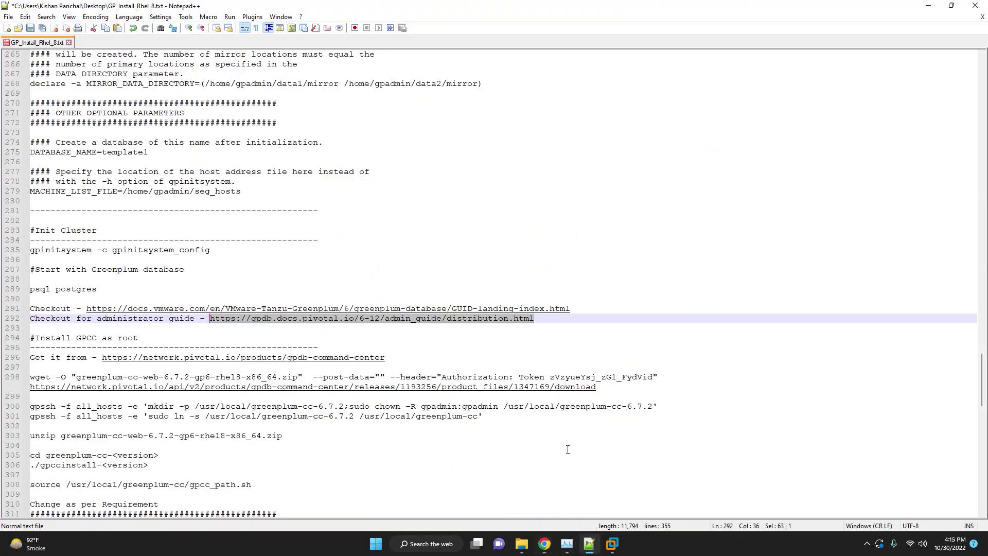